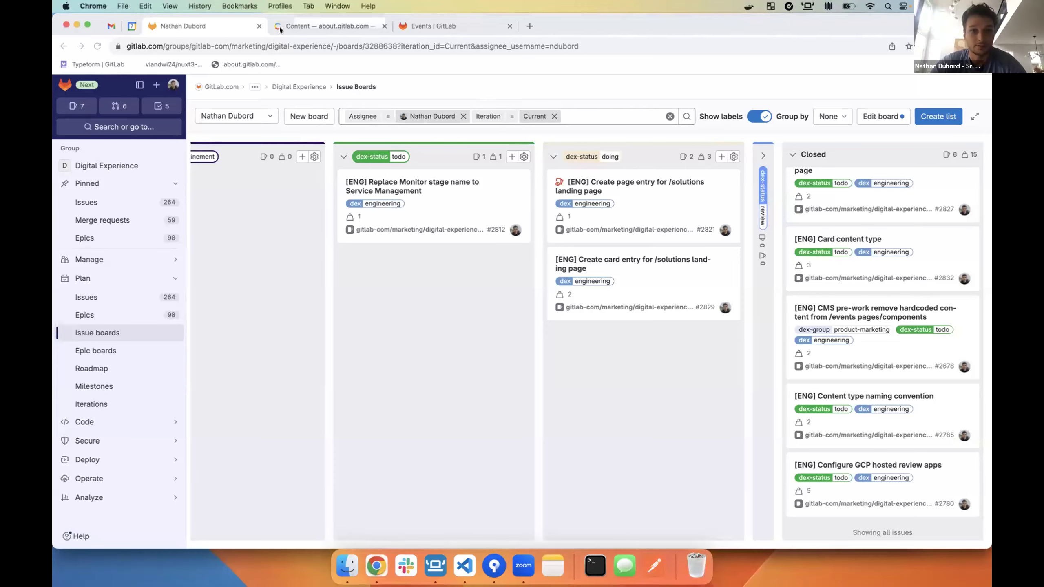
# Step: Show the local GitLab Events page, scrolling to the Event Videos carousel and Upcoming events cards
pyautogui.click(325, 26)
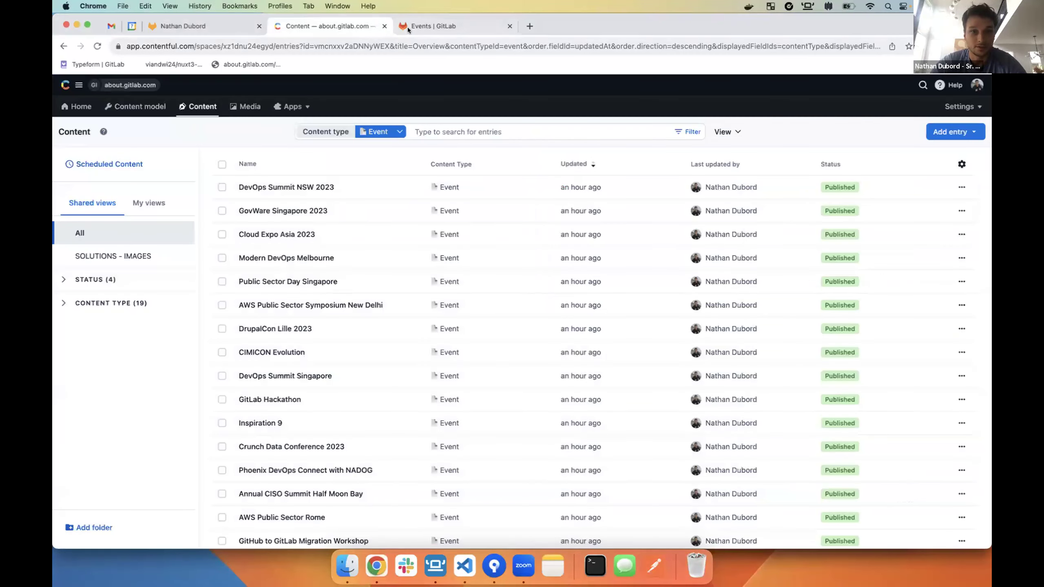
pyautogui.click(407, 26)
pyautogui.scroll(-10, 527, 299)
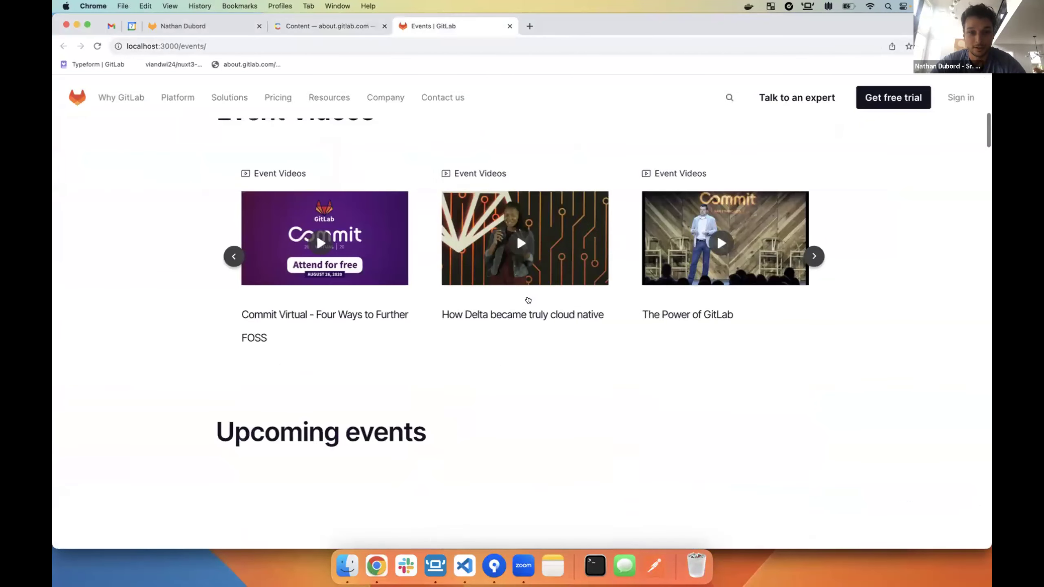
pyautogui.scroll(-20, 527, 299)
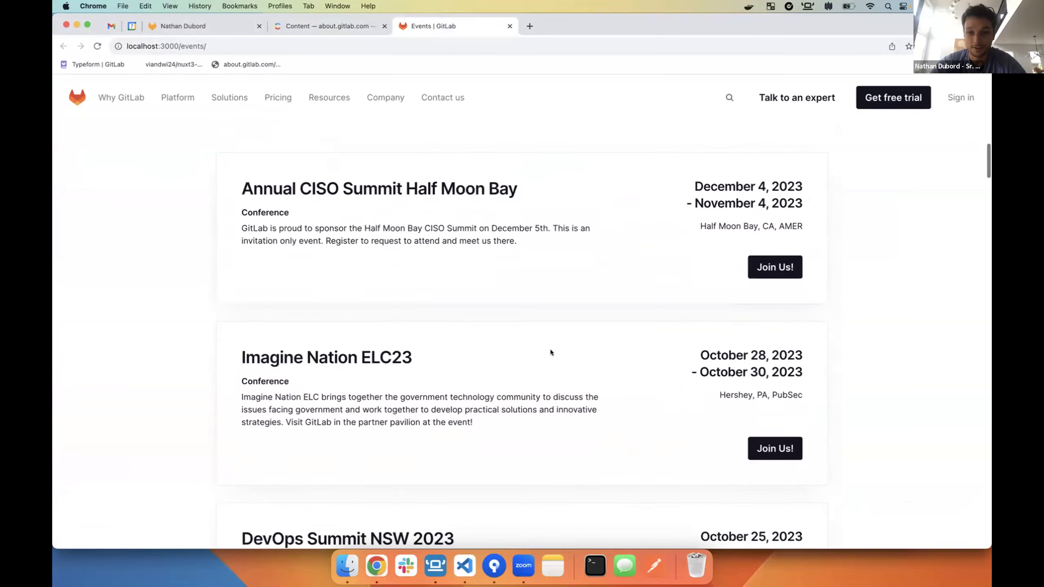
pyautogui.scroll(20, 551, 352)
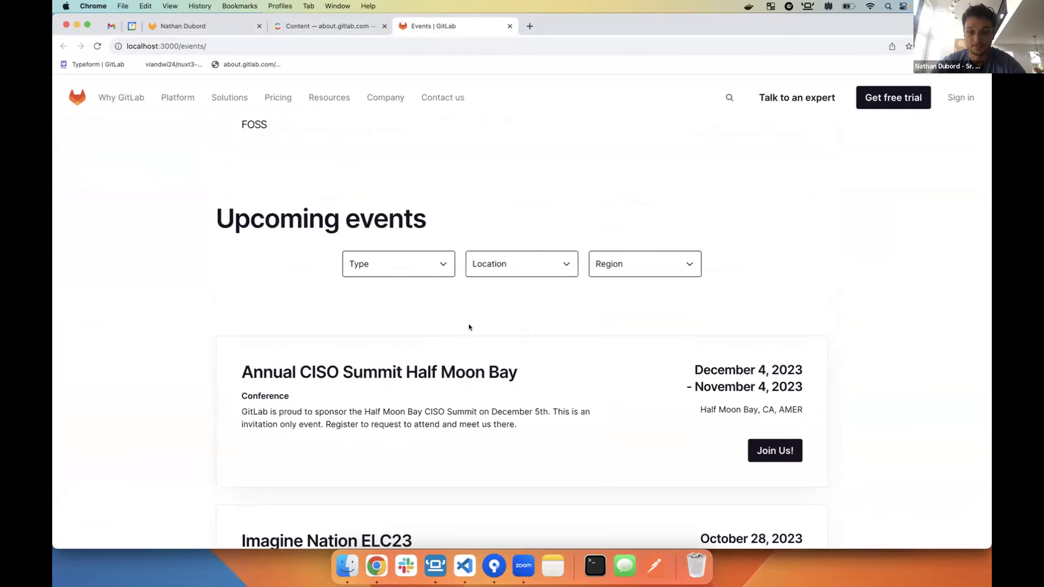
pyautogui.scroll(10, 468, 325)
pyautogui.scroll(-8, 468, 326)
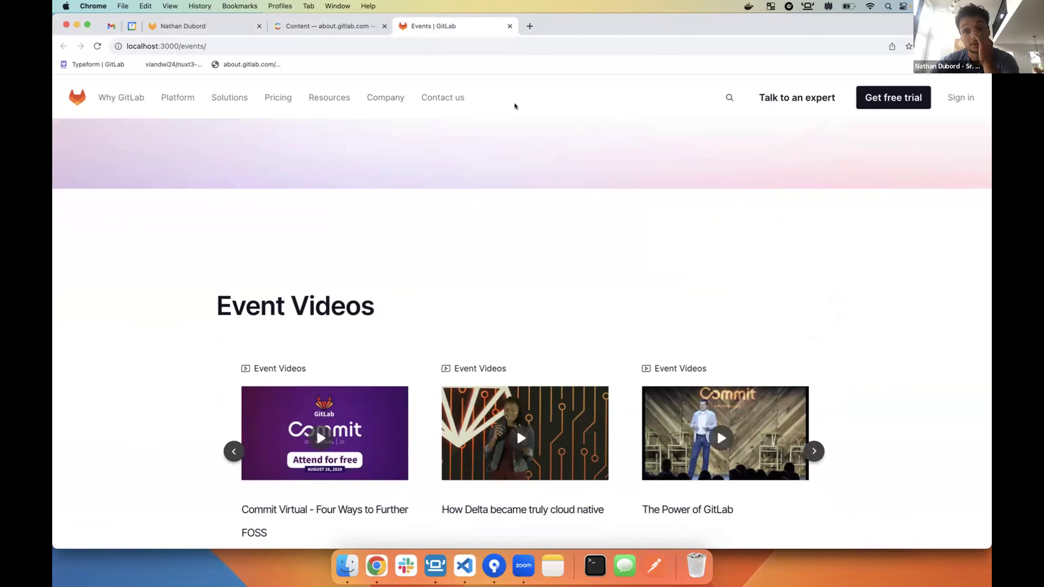
# Step: Review Contentful's content types, then scroll the 25 published Event entries, including DevOps Summit NSW 2023
pyautogui.click(340, 26)
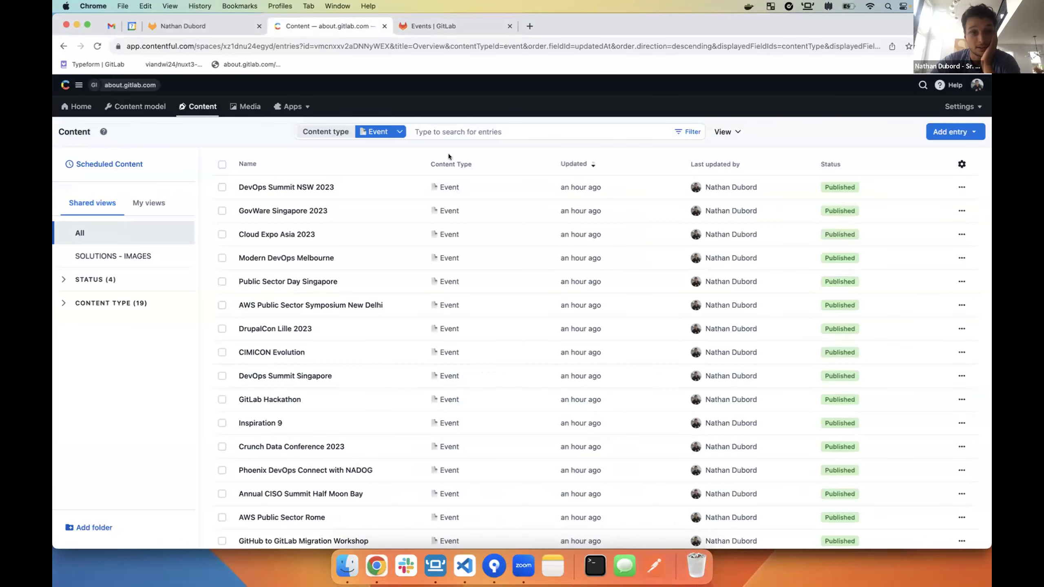
pyautogui.click(135, 107)
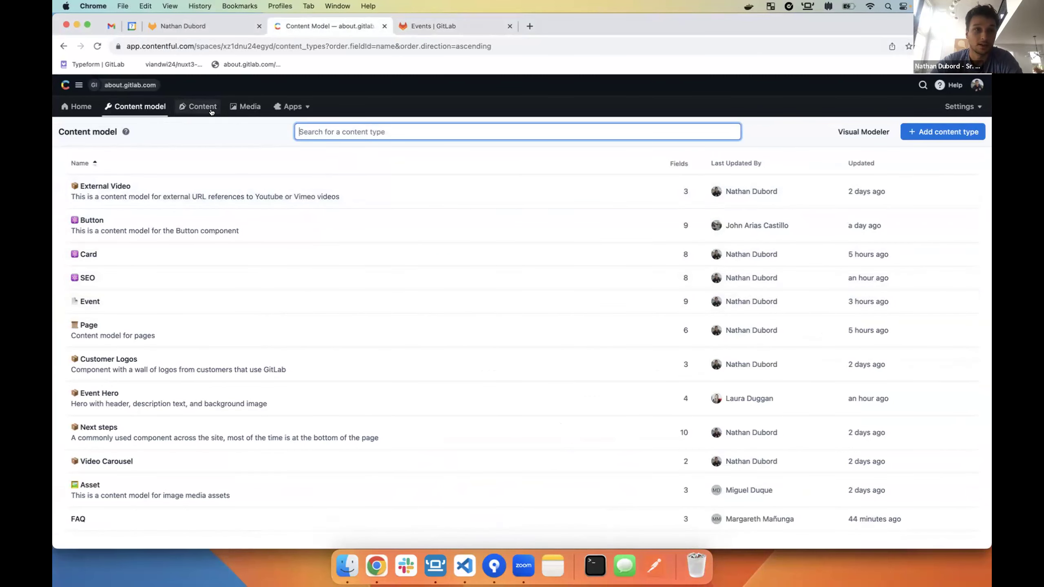
pyautogui.click(200, 106)
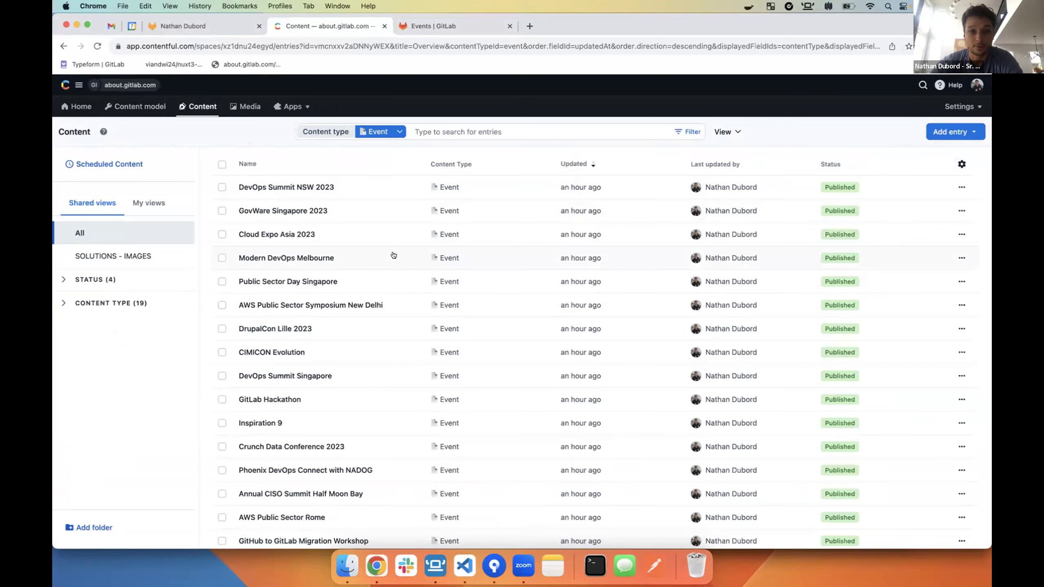
pyautogui.scroll(-3, 394, 254)
pyautogui.scroll(-3, 394, 255)
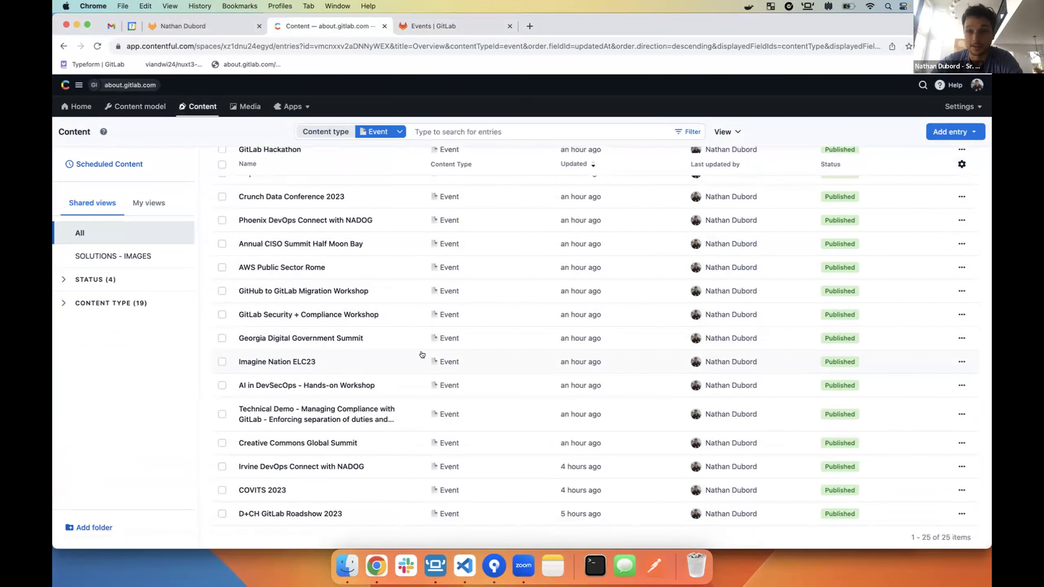
pyautogui.scroll(6, 422, 355)
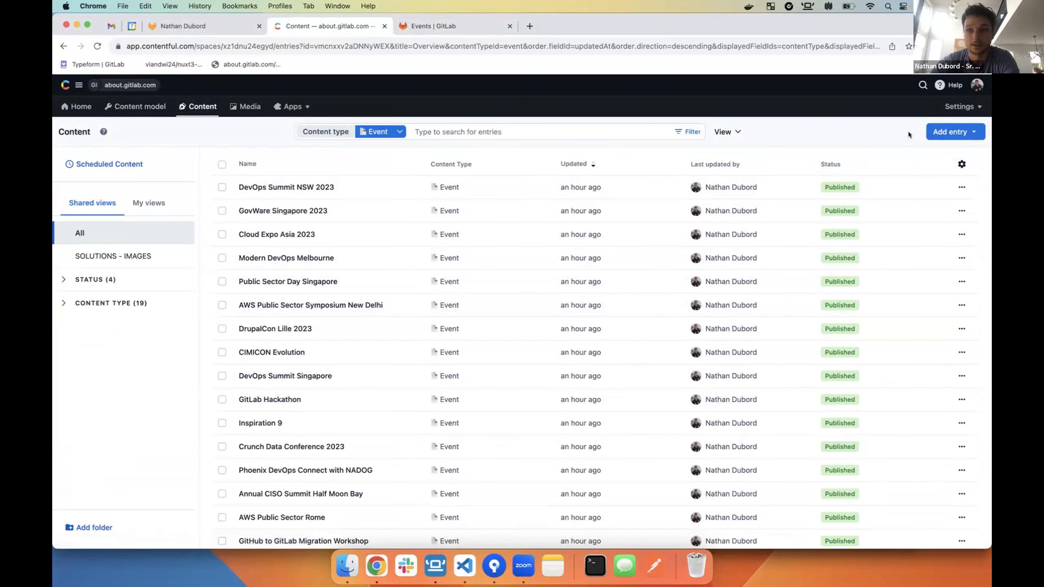
pyautogui.click(949, 131)
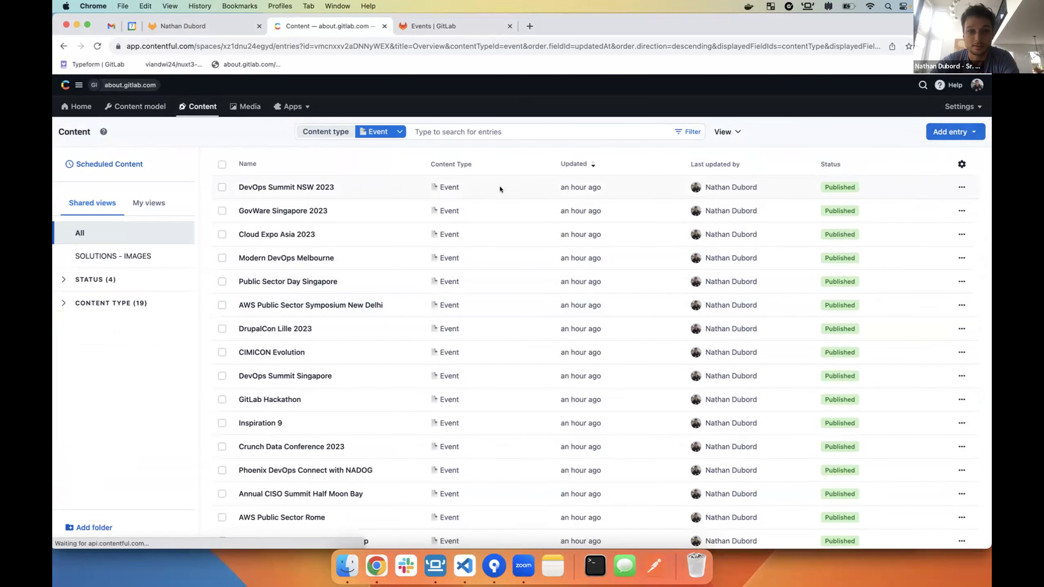
# Step: Create a new Event entry with Internal Name and Name both set to 'Awesome event'
pyautogui.click(903, 194)
pyautogui.write('Awesome event')
pyautogui.press('super+a')
pyautogui.press('super+c')
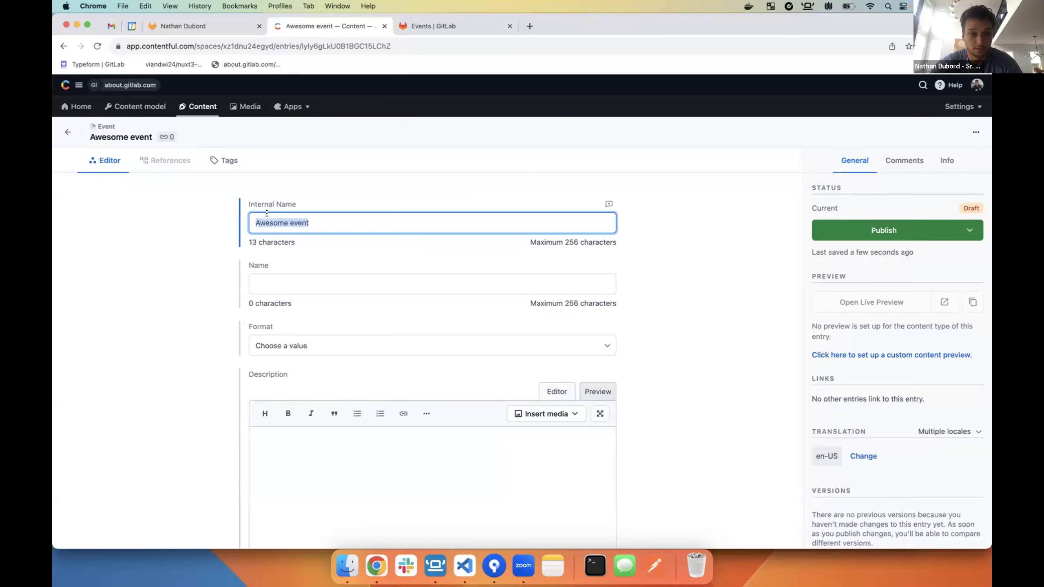
pyautogui.click(288, 284)
pyautogui.press('super+v')
# Step: Set the event format to Conference and enter the description 'yadadaasda'
pyautogui.click(298, 345)
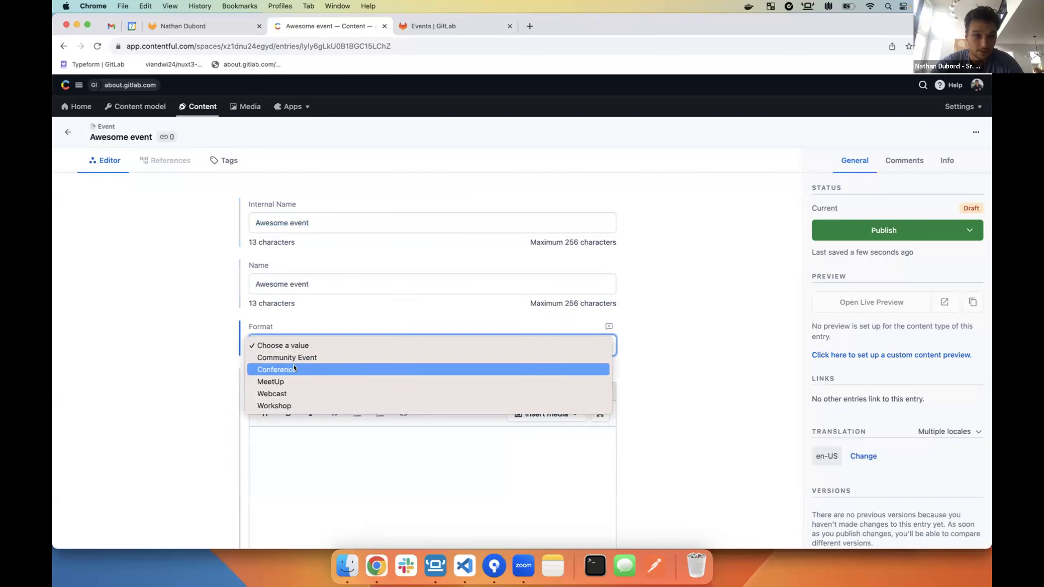
pyautogui.click(293, 365)
pyautogui.scroll(-3, 313, 367)
pyautogui.click(313, 368)
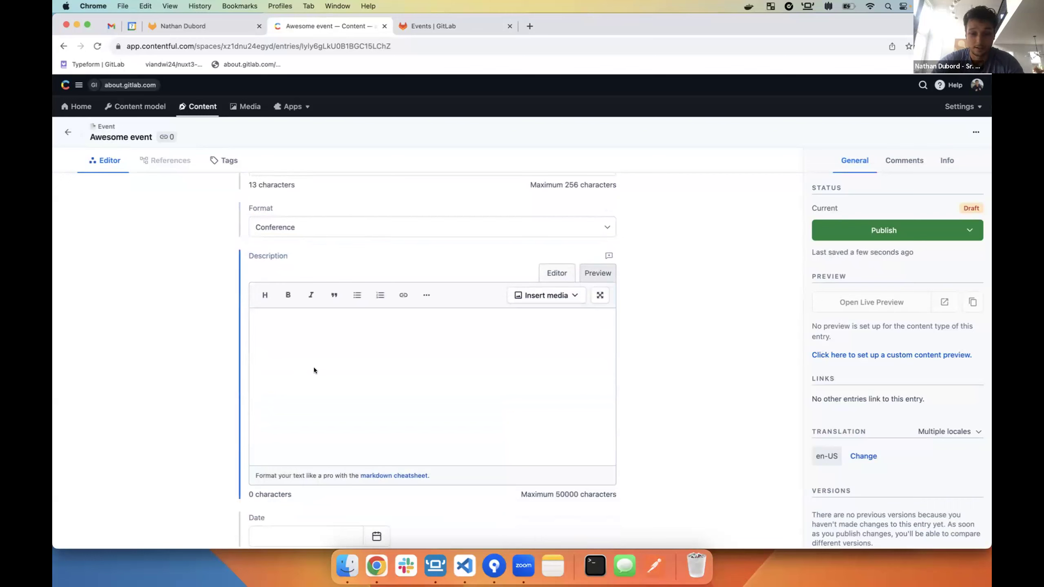
pyautogui.write('yadadaasdasfd')
# Step: Set the event dates to 15–19 September 2023
pyautogui.scroll(-5, 192, 350)
pyautogui.click(376, 326)
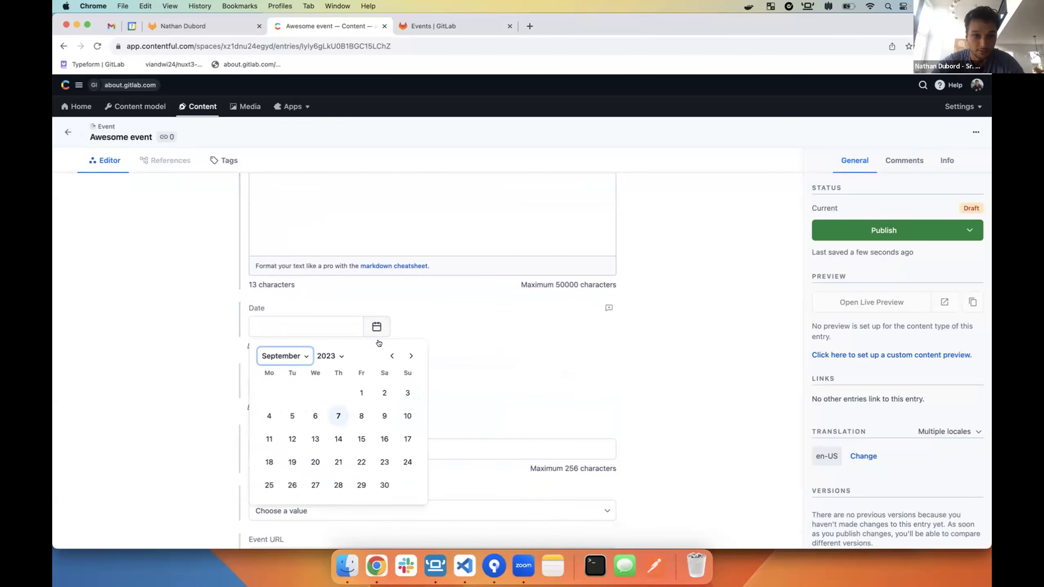
pyautogui.click(346, 437)
pyautogui.click(377, 390)
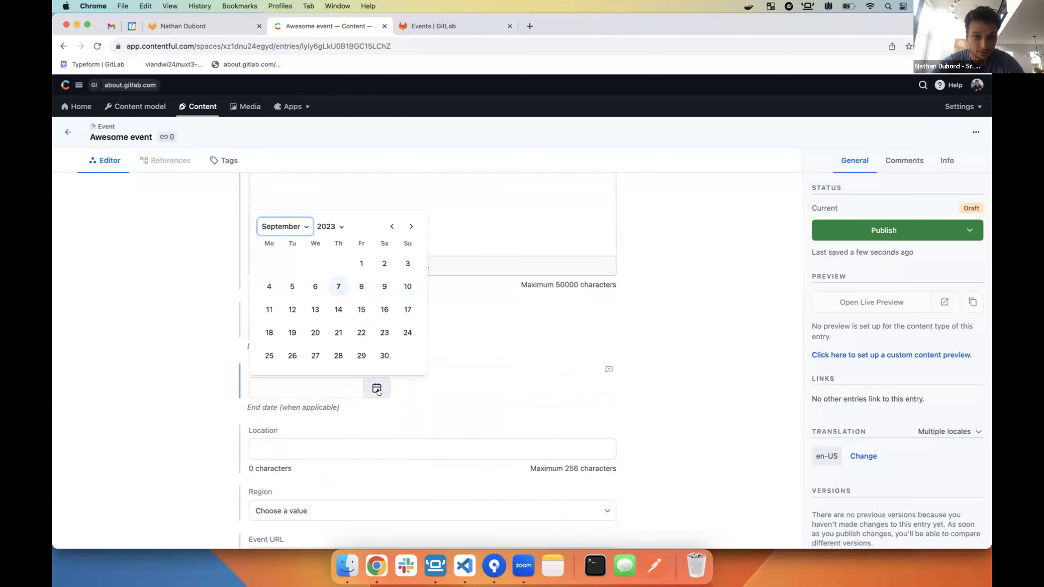
pyautogui.click(380, 290)
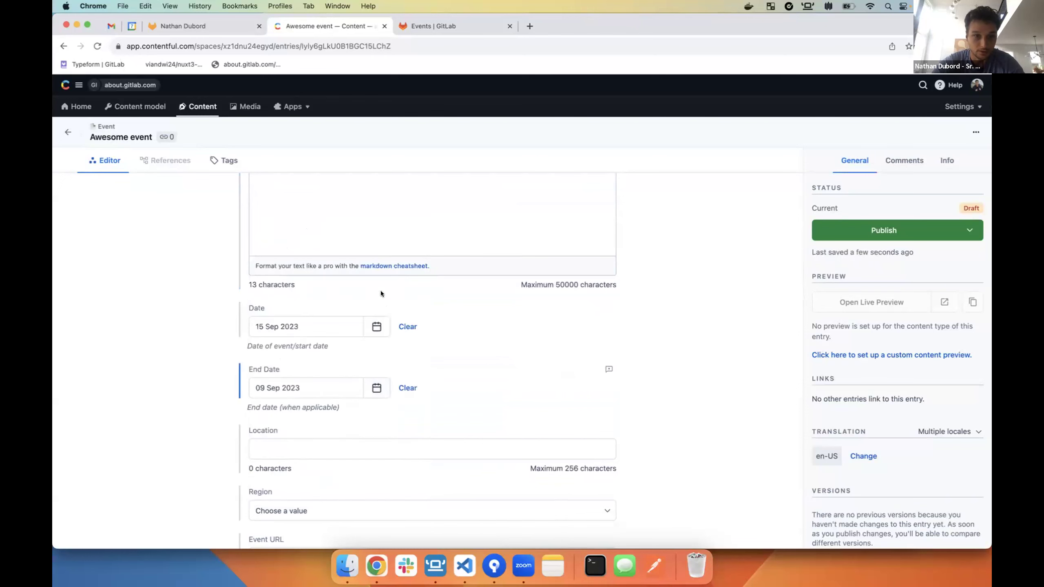
pyautogui.click(377, 390)
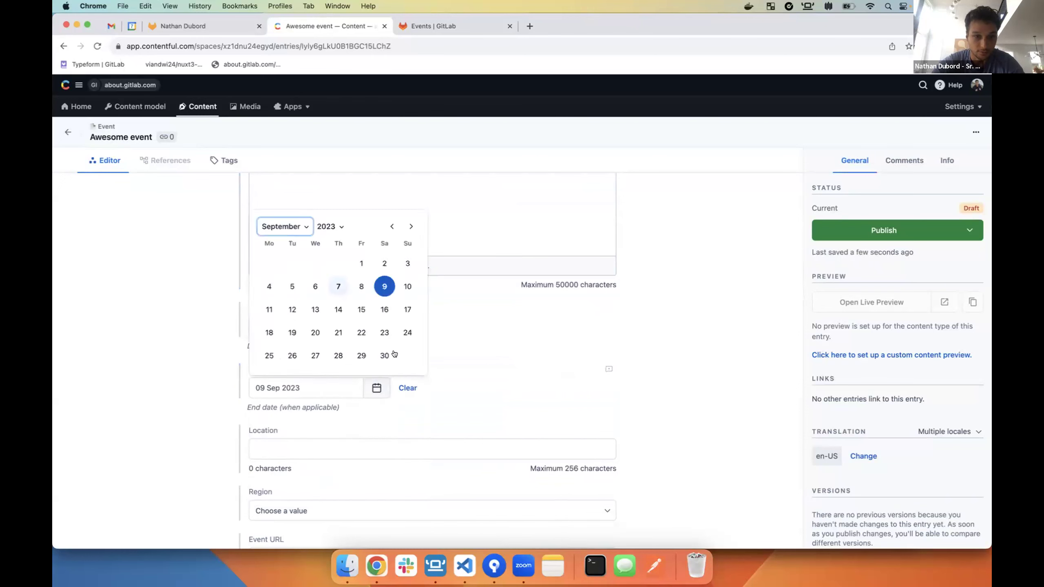
pyautogui.click(292, 332)
pyautogui.scroll(-3, 287, 354)
pyautogui.click(303, 310)
pyautogui.write('Ottawa')
pyautogui.click(328, 384)
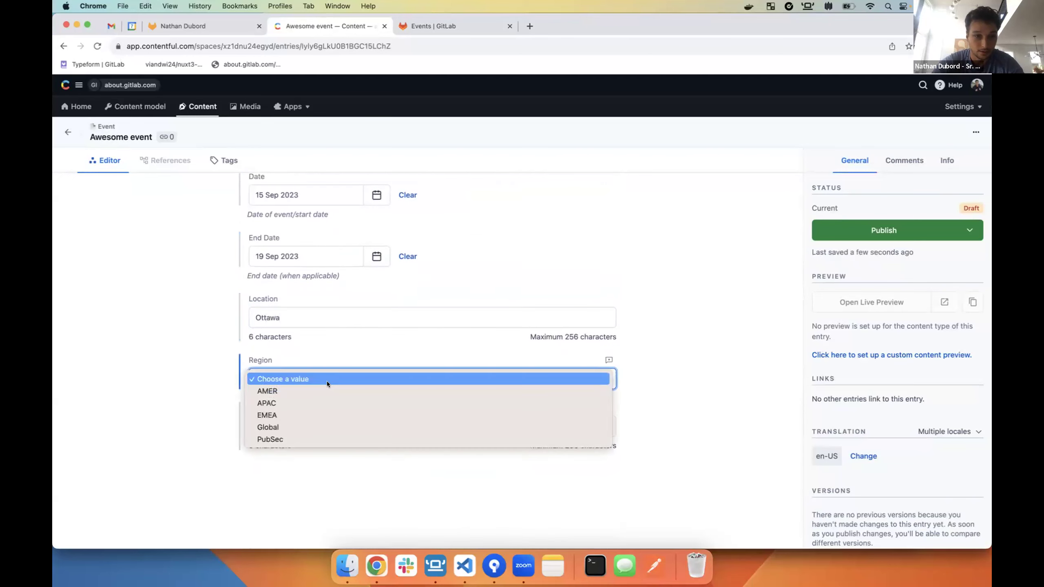
pyautogui.click(302, 390)
pyautogui.click(301, 418)
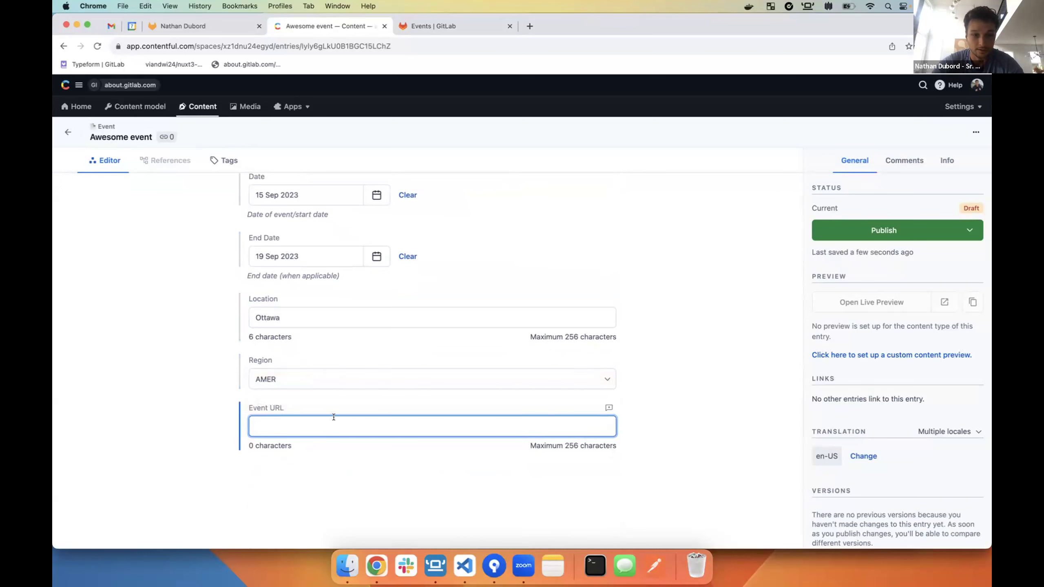
pyautogui.write('https://www.google.com')
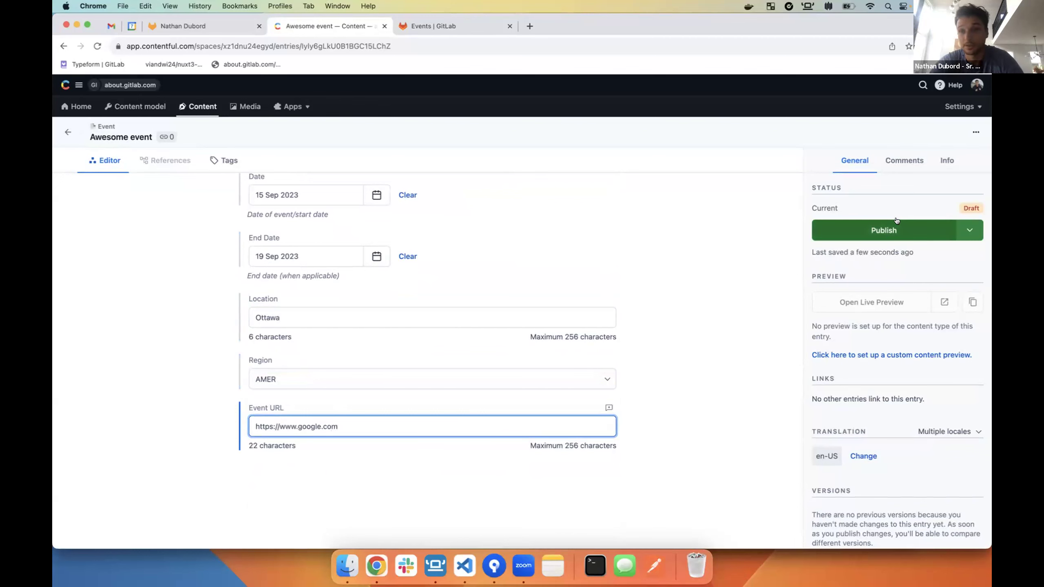
# Step: Publish the Awesome event entry
pyautogui.click(884, 232)
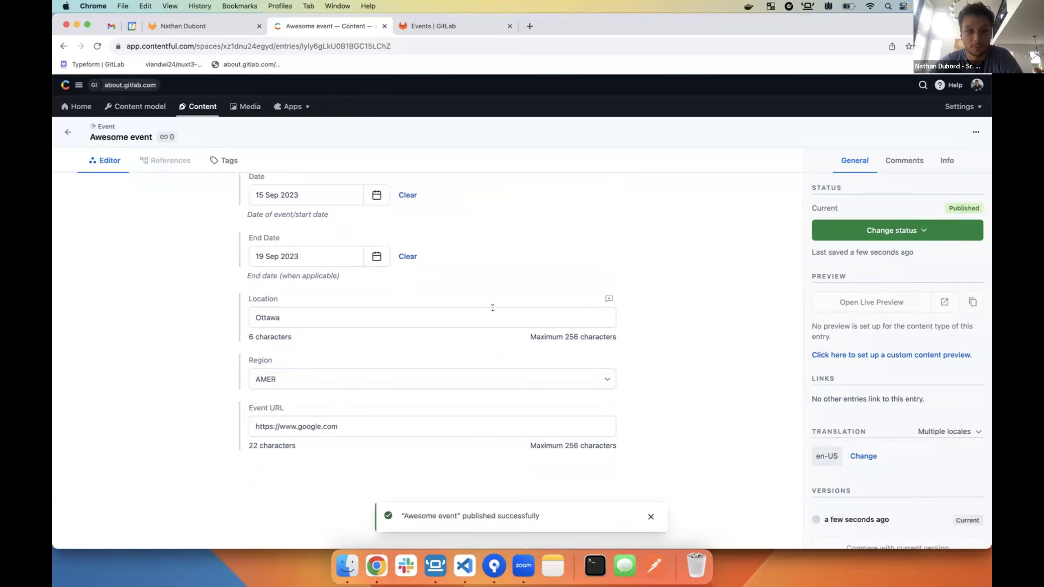
pyautogui.scroll(5, 425, 357)
pyautogui.scroll(10, 425, 357)
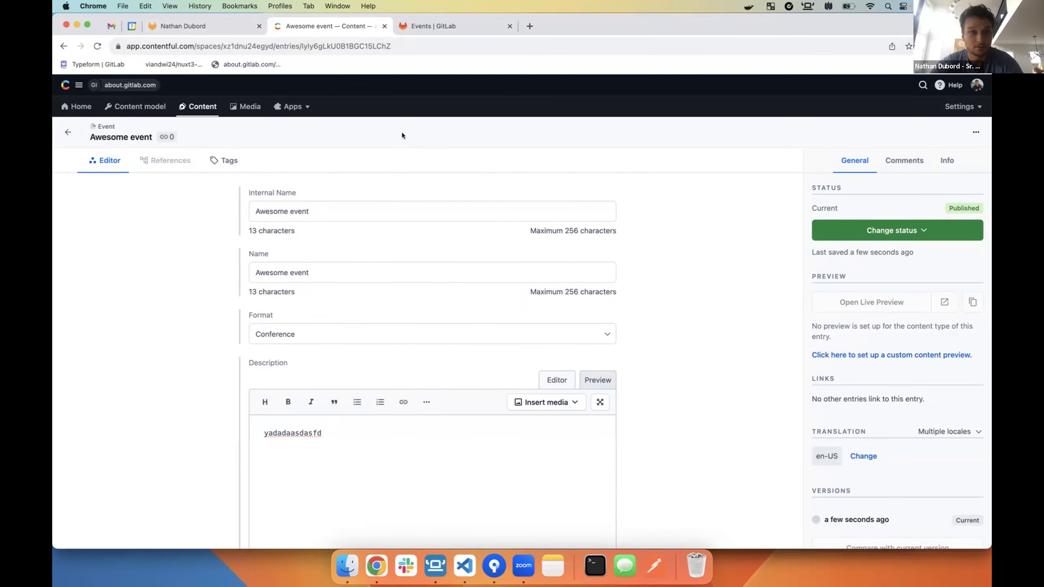
# Step: Reload the local GitLab Events page to pick up the new event
pyautogui.click(232, 20)
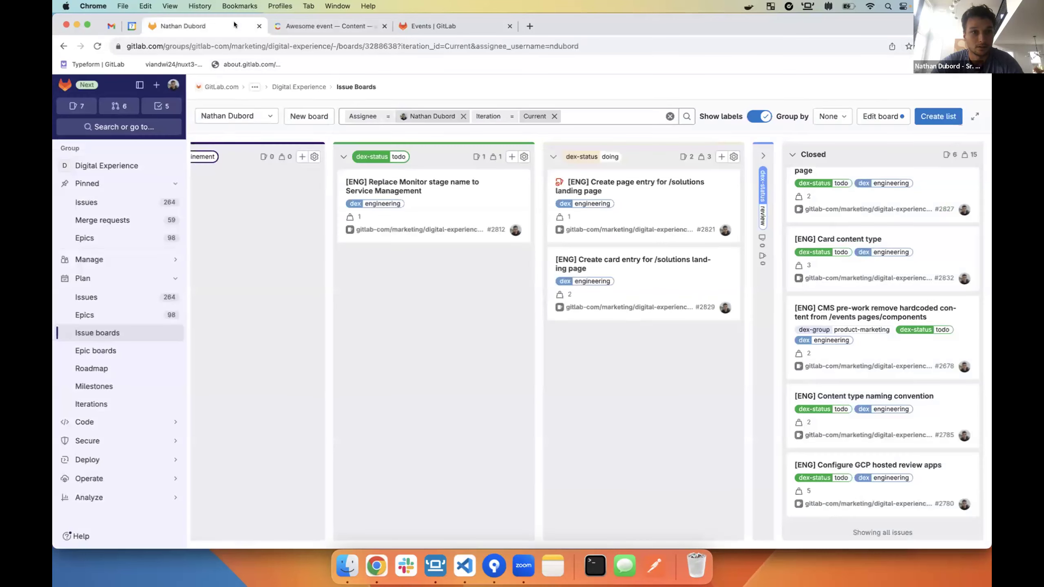
pyautogui.click(289, 27)
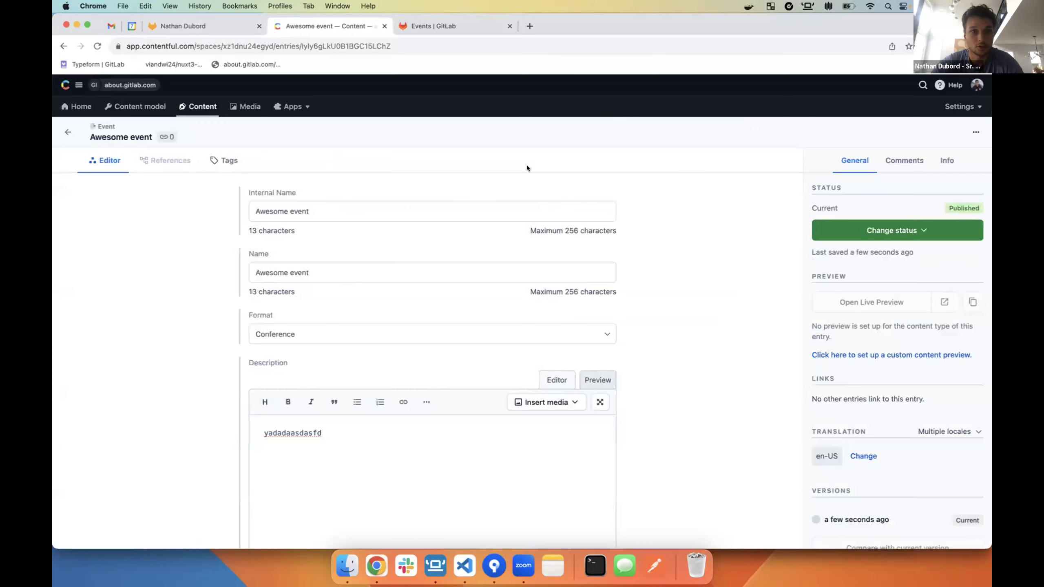
pyautogui.click(458, 29)
pyautogui.press('super+r')
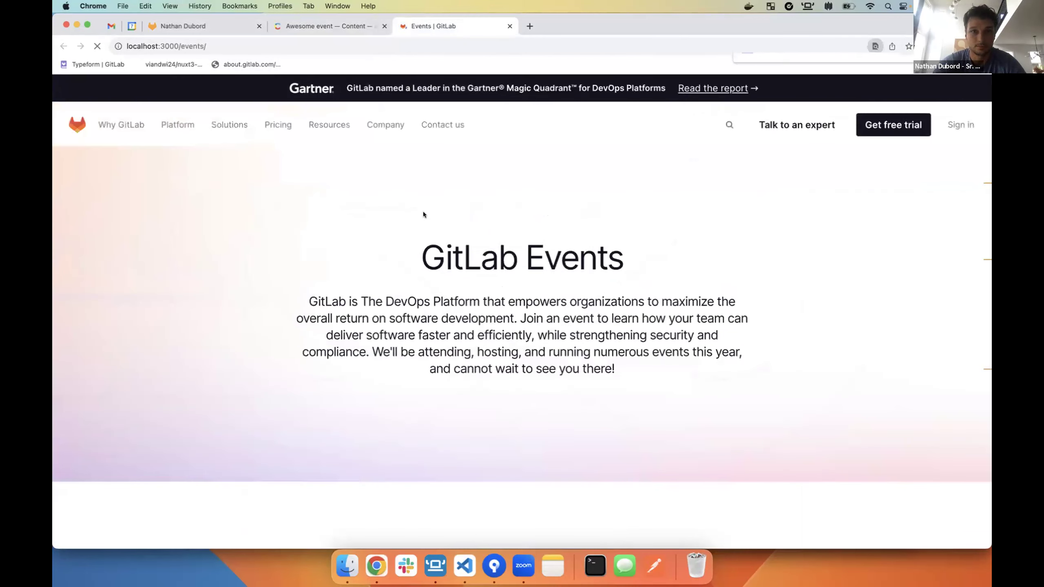
# Step: Find 'awesome eve' on the page: the Awesome event Conference card, Ottawa, AMER, September 14–18, 2023
pyautogui.write('awesome eve')
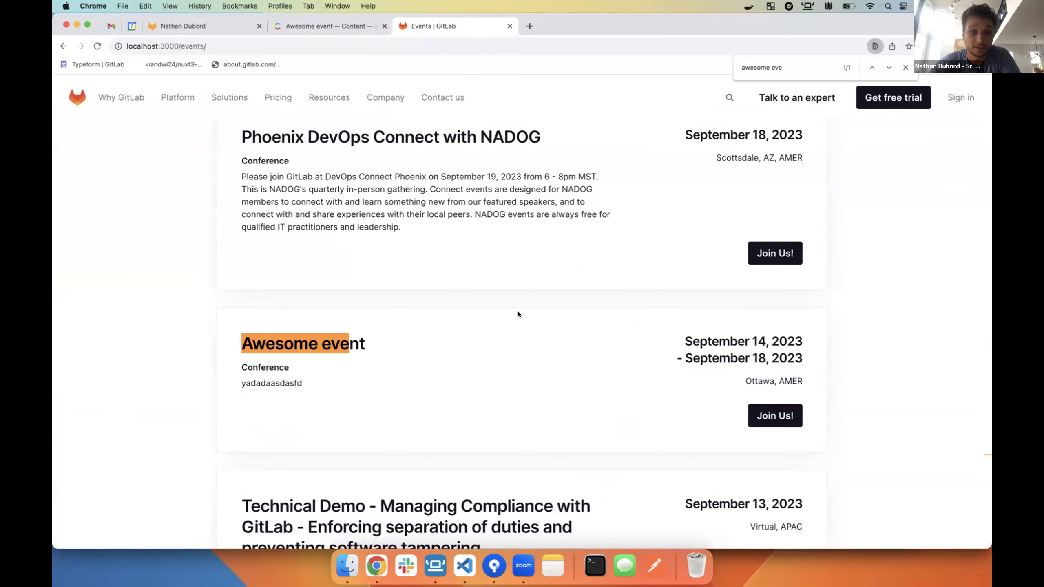
pyautogui.scroll(-3, 415, 298)
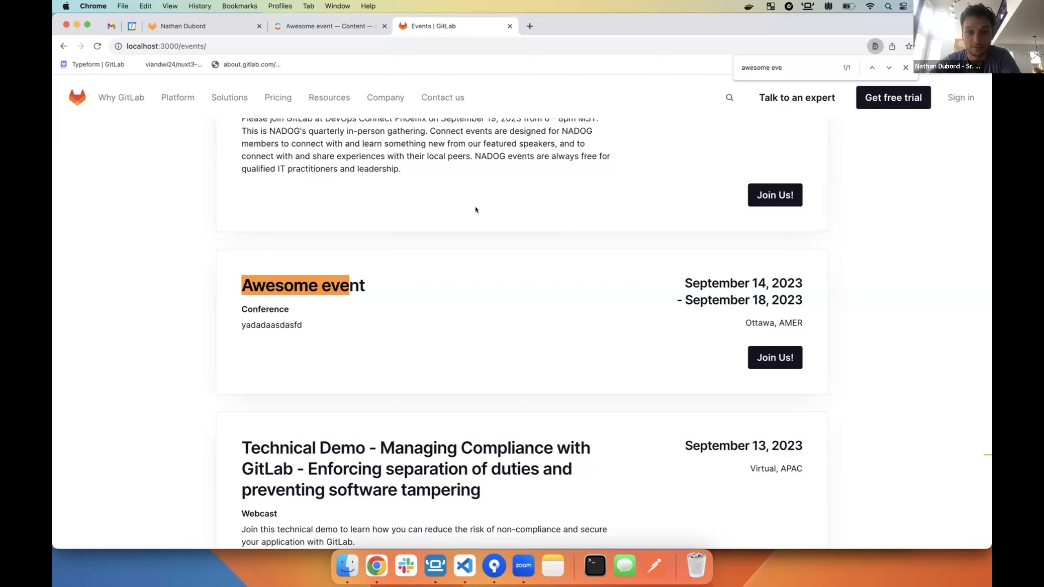
# Step: Go from the Awesome event entry to the Contentful content model's content types list
pyautogui.click(342, 23)
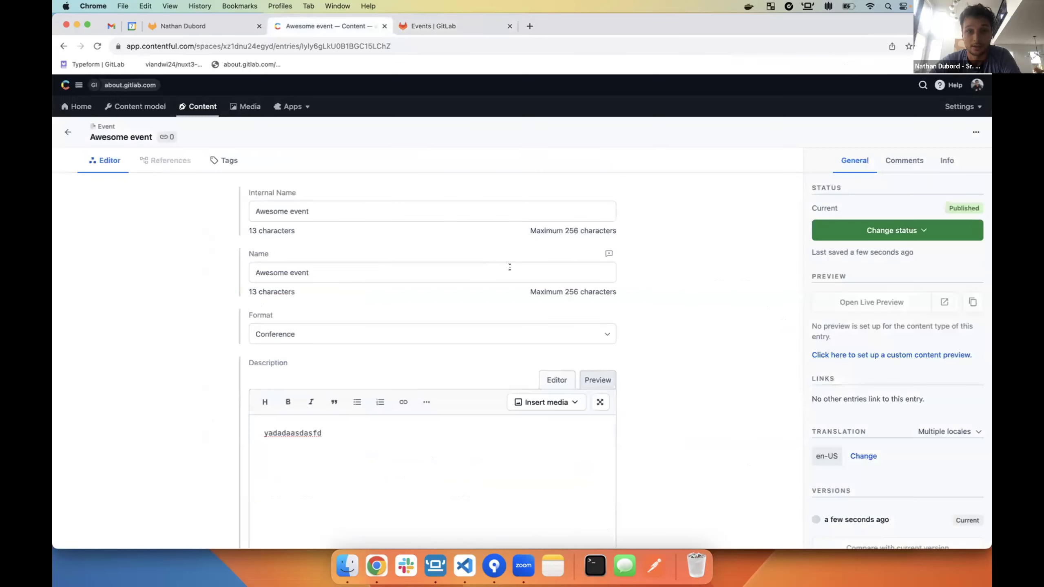
pyautogui.click(128, 107)
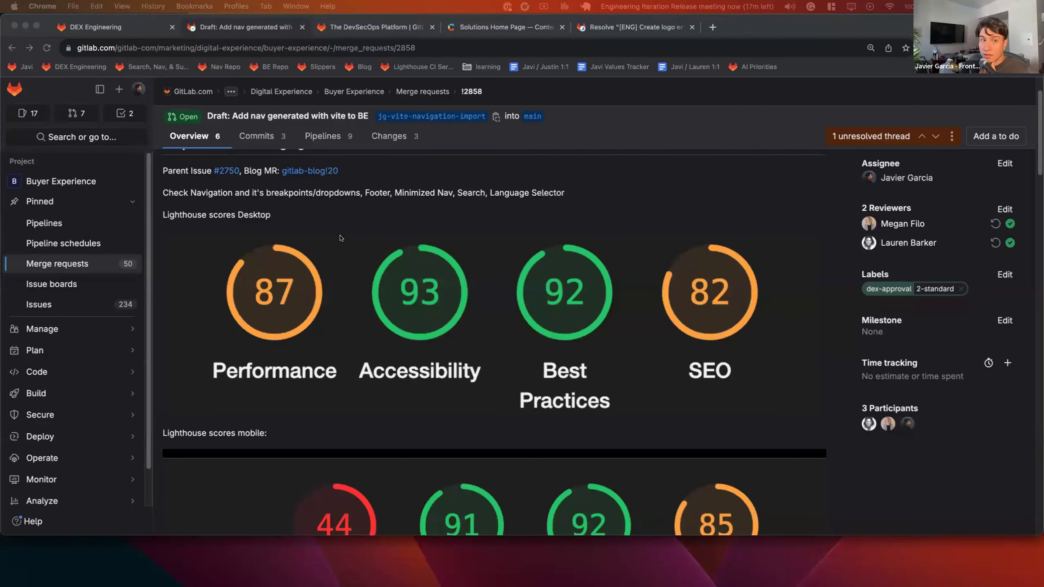
# Step: Scroll through the vite nav merge request's desktop and mobile Lighthouse scores and review Steps 2–4
pyautogui.scroll(3, 318, 263)
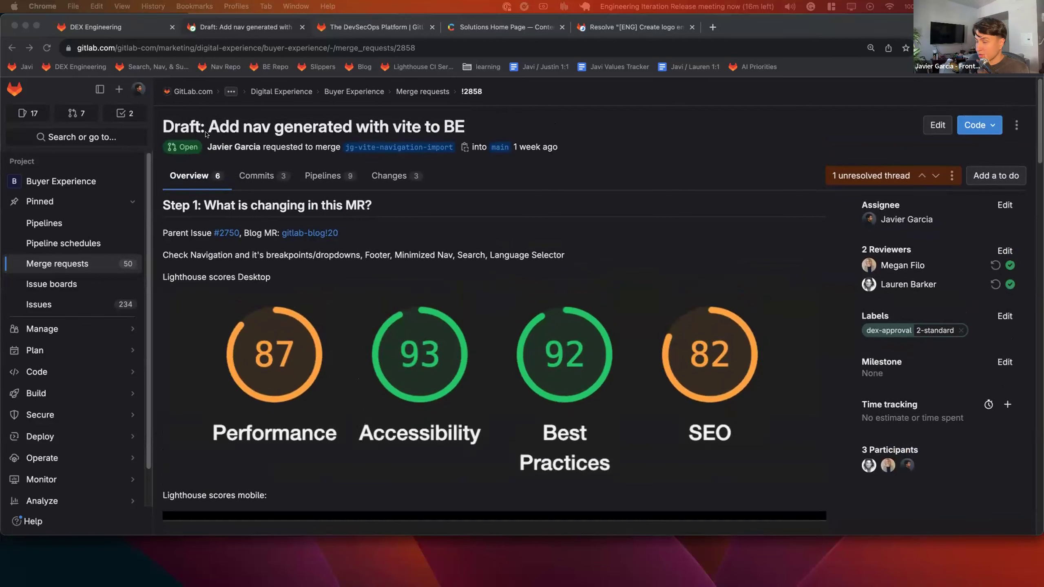
pyautogui.scroll(-3, 205, 133)
pyautogui.scroll(3, 276, 152)
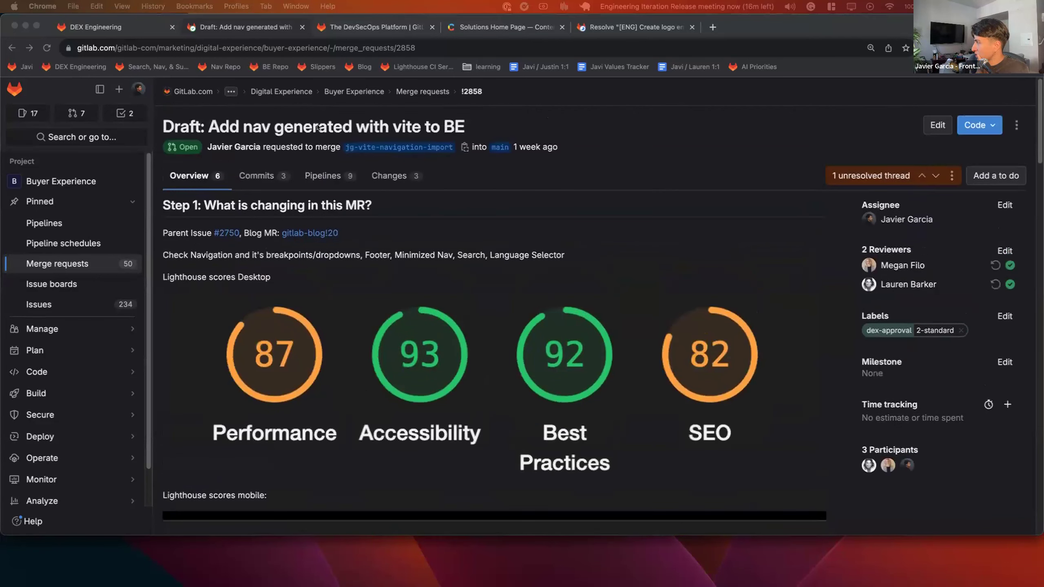
pyautogui.scroll(-3, 311, 138)
pyautogui.scroll(3, 302, 170)
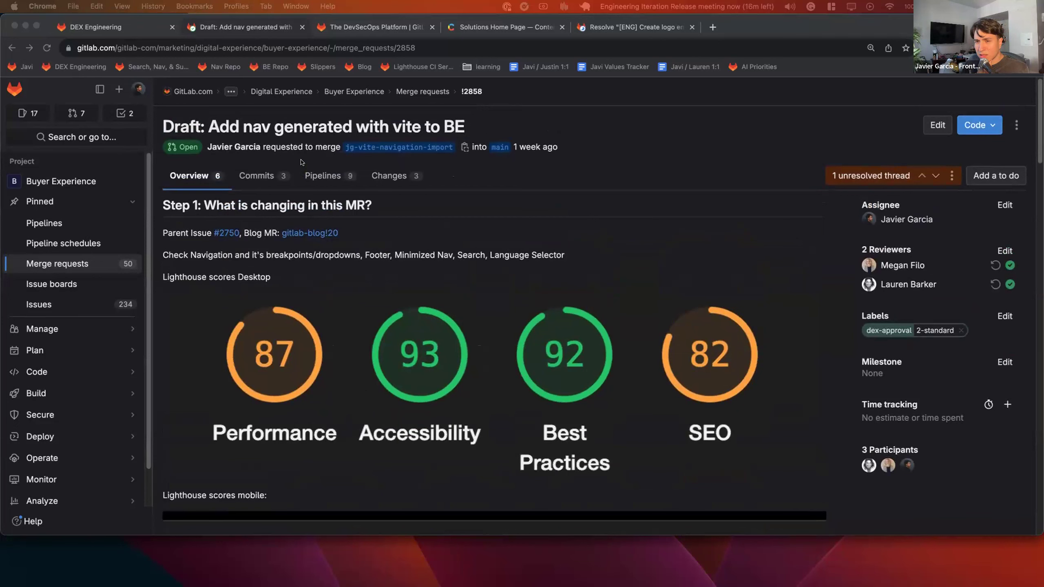
pyautogui.scroll(-3, 300, 162)
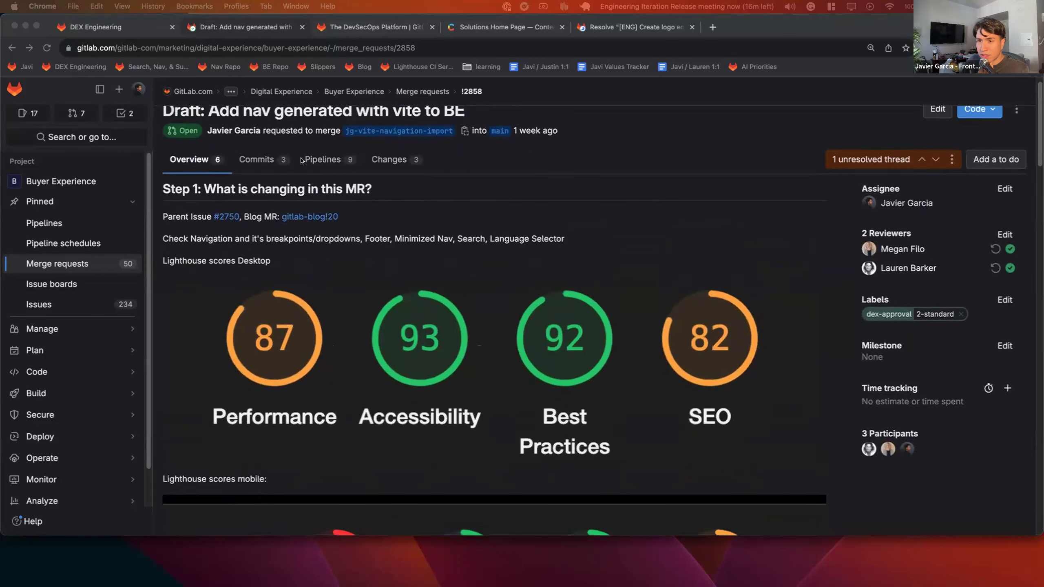
pyautogui.scroll(-3, 313, 163)
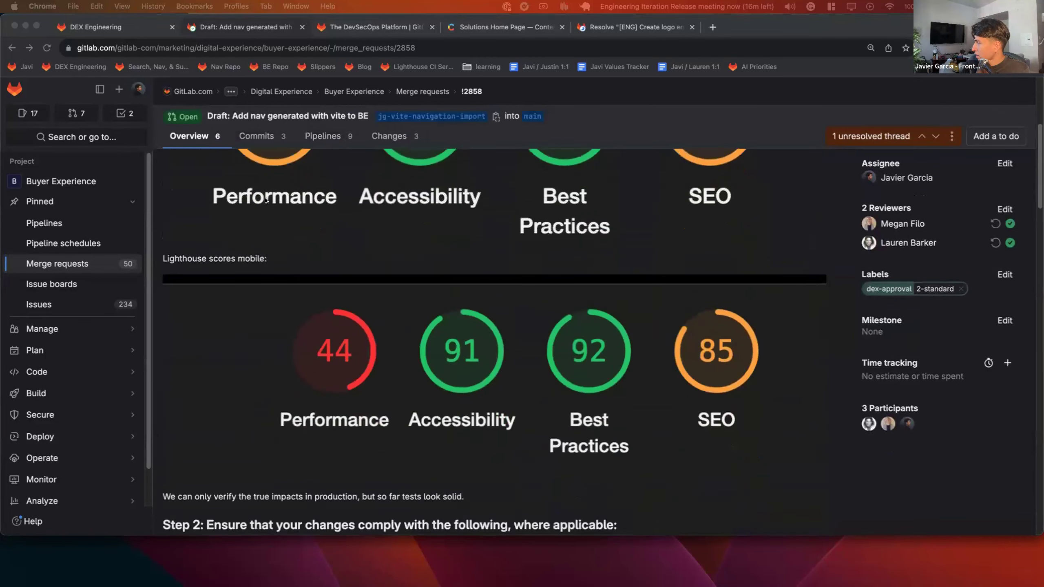
pyautogui.scroll(3, 350, 292)
pyautogui.scroll(1, 237, 174)
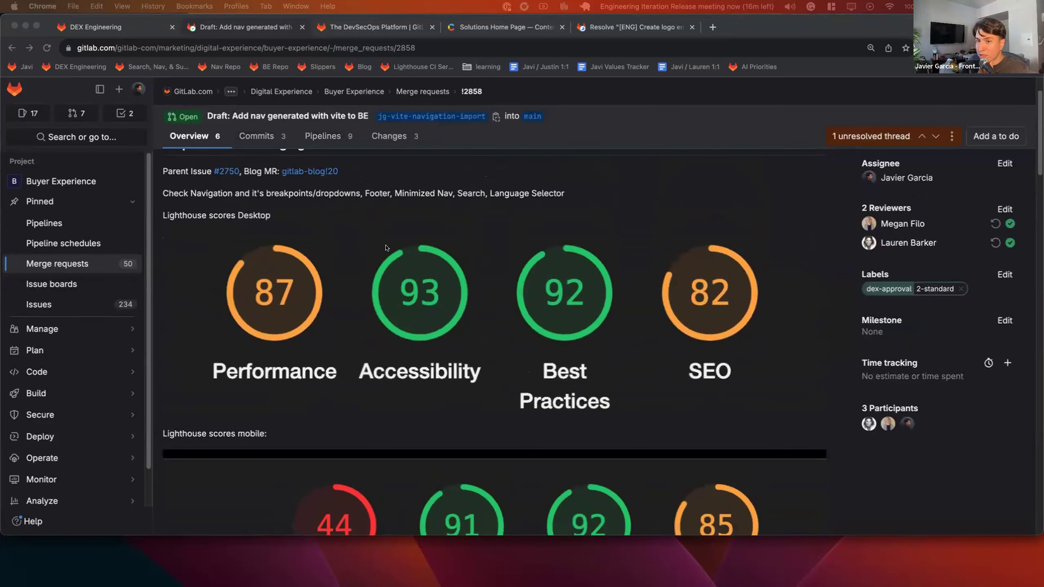
pyautogui.scroll(-3, 385, 241)
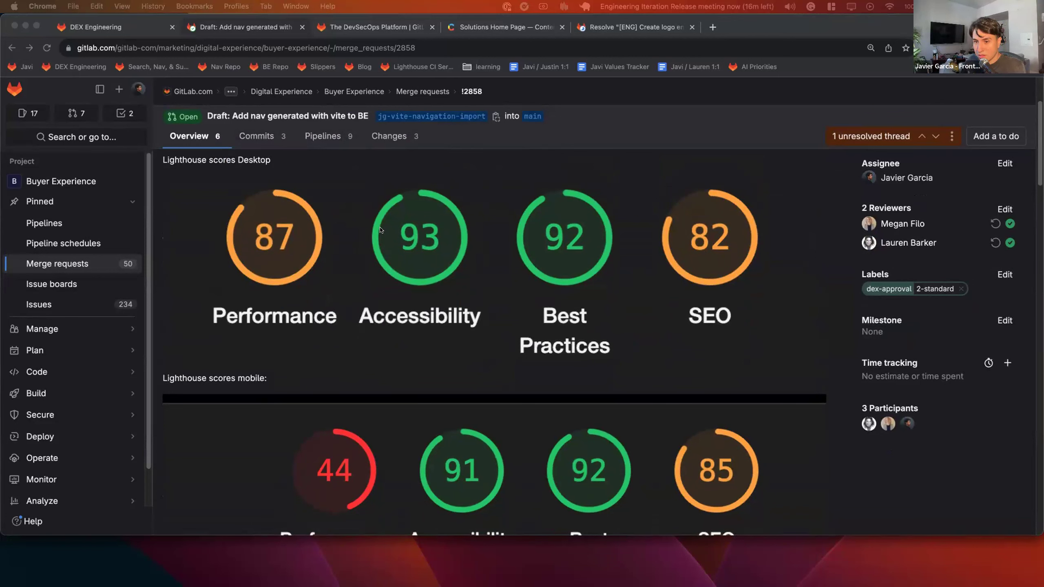
pyautogui.scroll(-20, 379, 230)
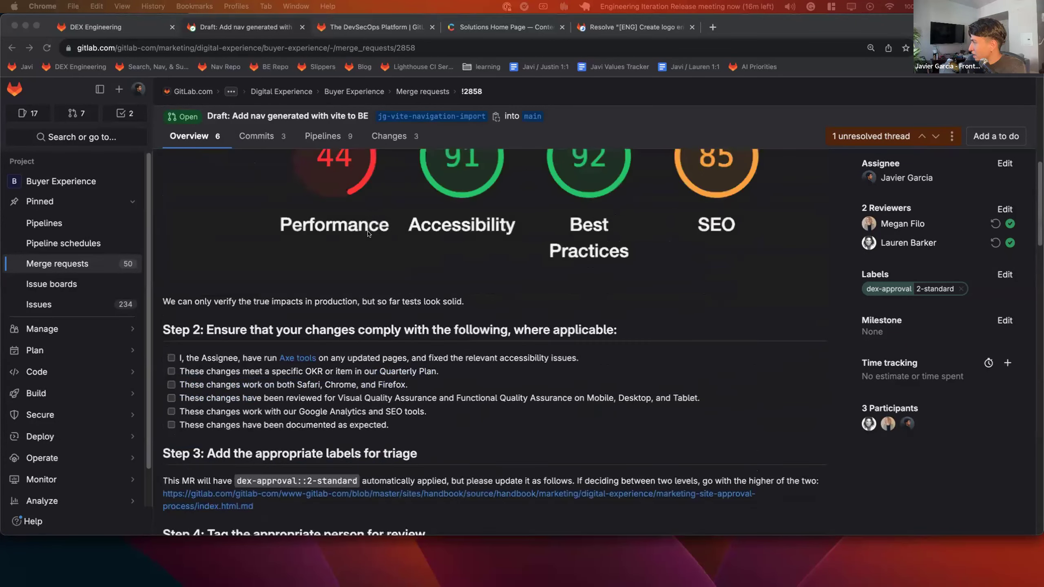
pyautogui.scroll(15, 367, 234)
pyautogui.scroll(-15, 370, 233)
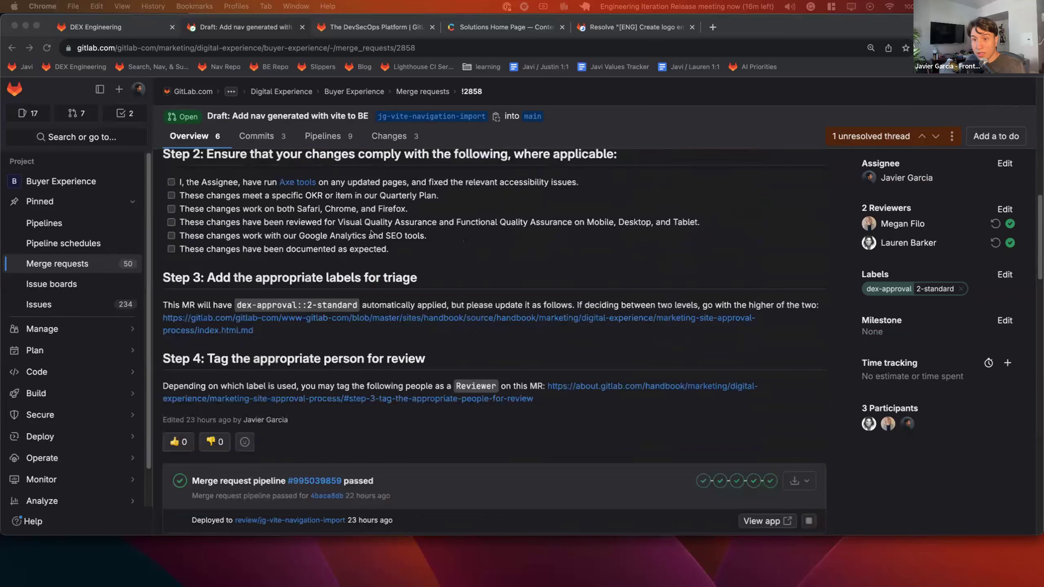
pyautogui.scroll(-1, 371, 233)
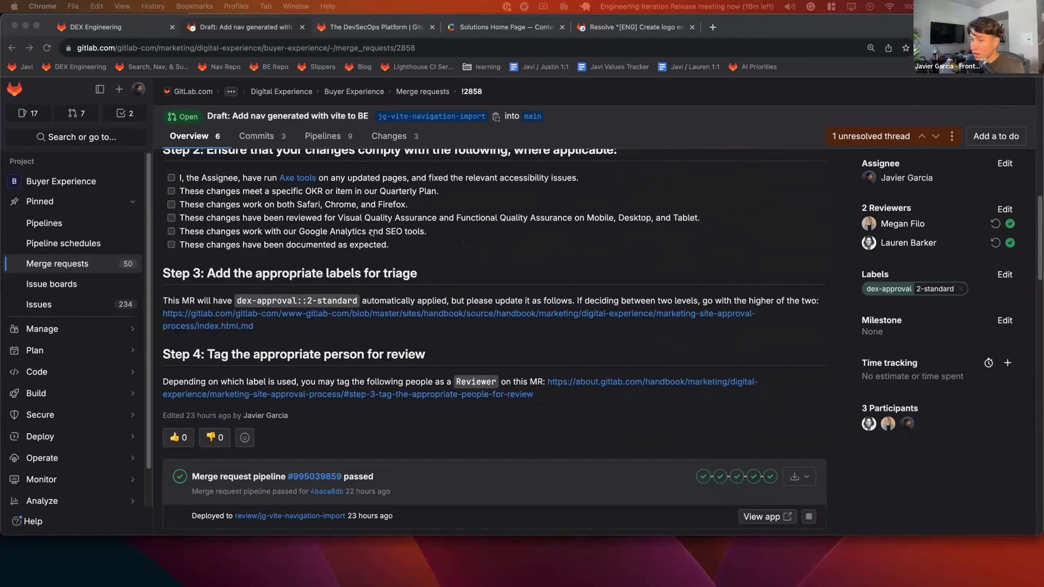
pyautogui.scroll(-3, 371, 233)
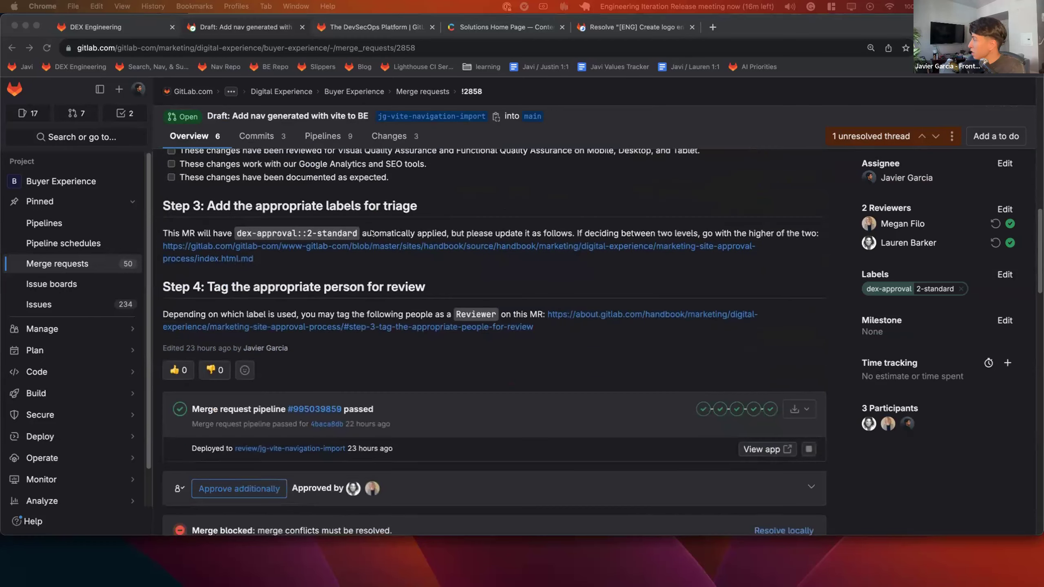
# Step: Scroll through the Solutions Home Page entry's logo assets, such as Arbus, Hackerone and Nasdaq
pyautogui.click(449, 30)
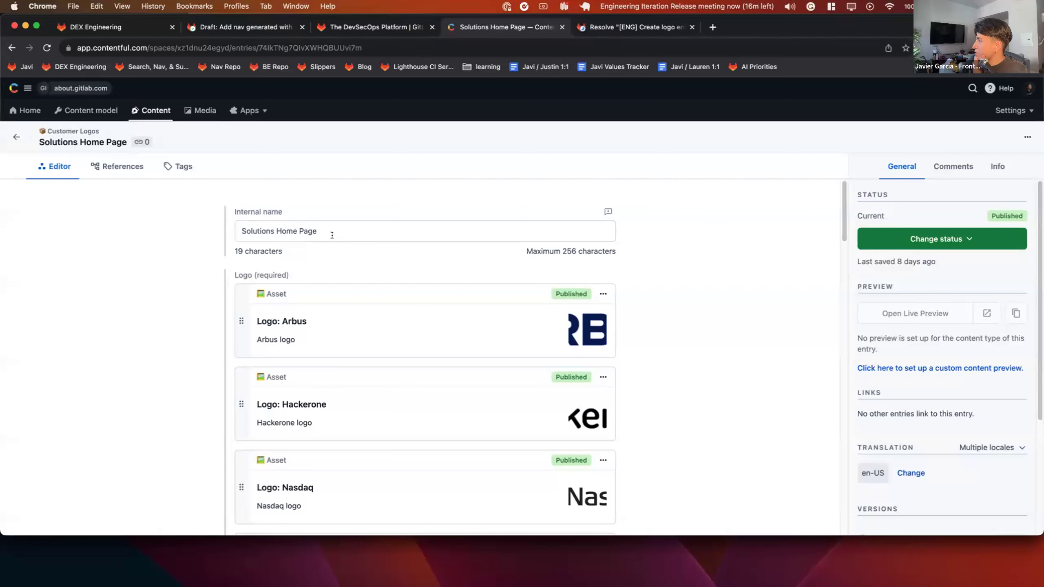
pyautogui.scroll(-15, 338, 257)
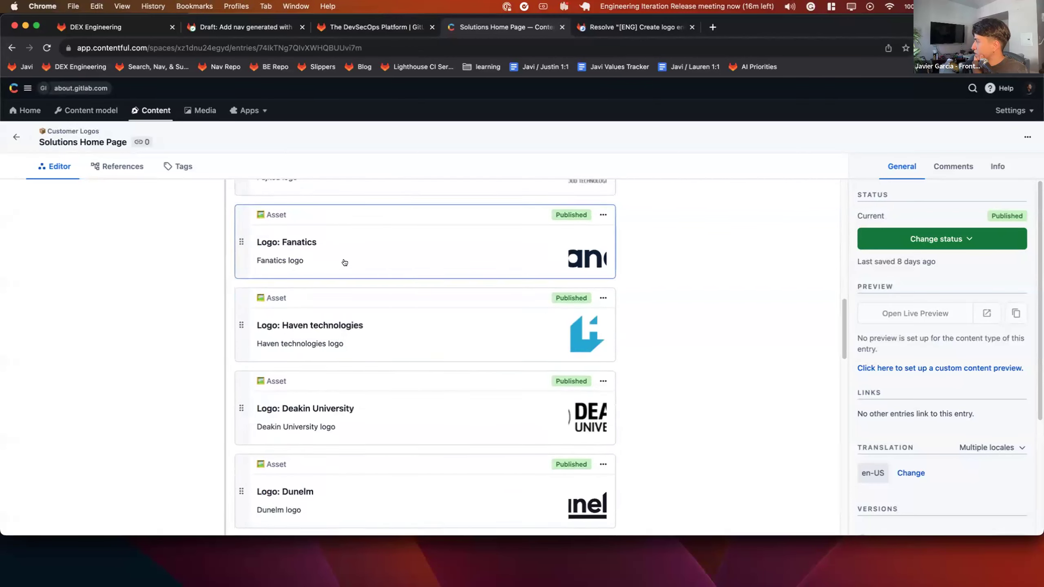
pyautogui.scroll(15, 338, 257)
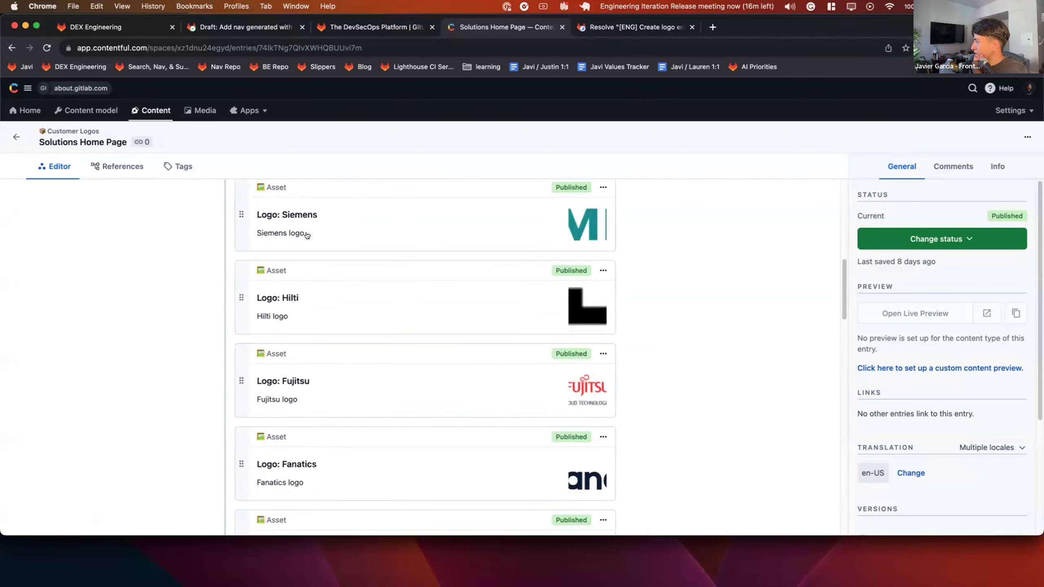
pyautogui.scroll(-12, 329, 251)
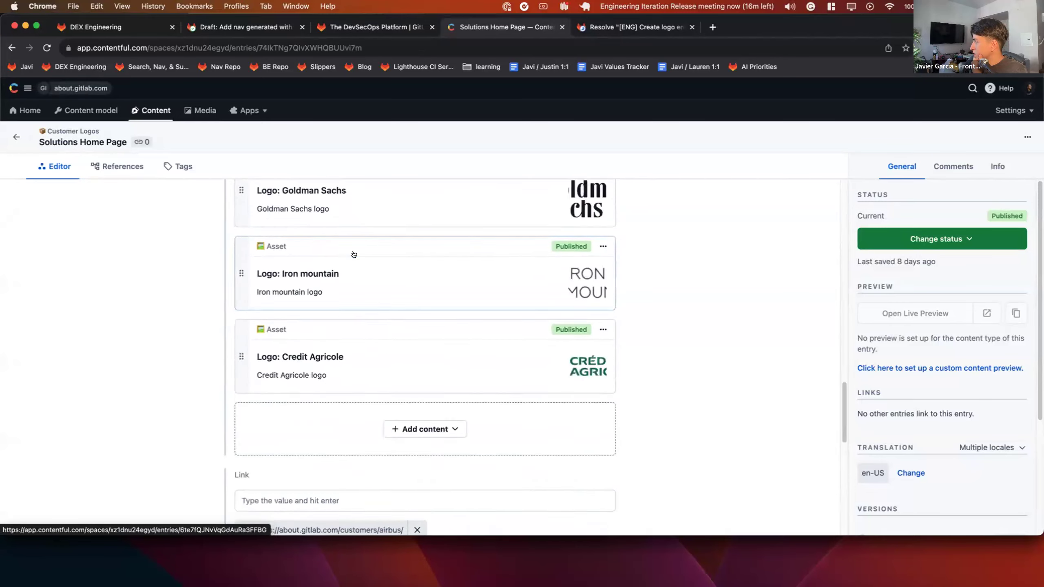
pyautogui.scroll(5, 346, 261)
pyautogui.scroll(5, 345, 262)
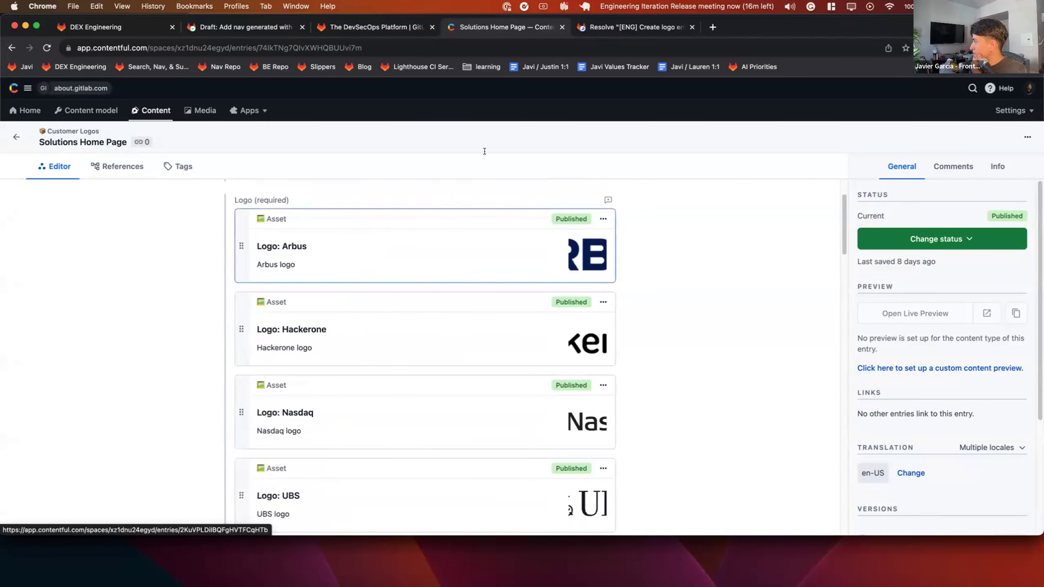
# Step: Highlight the .getEntry line in the logo-entry MR changes, then return to Solutions Home Page
pyautogui.click(624, 26)
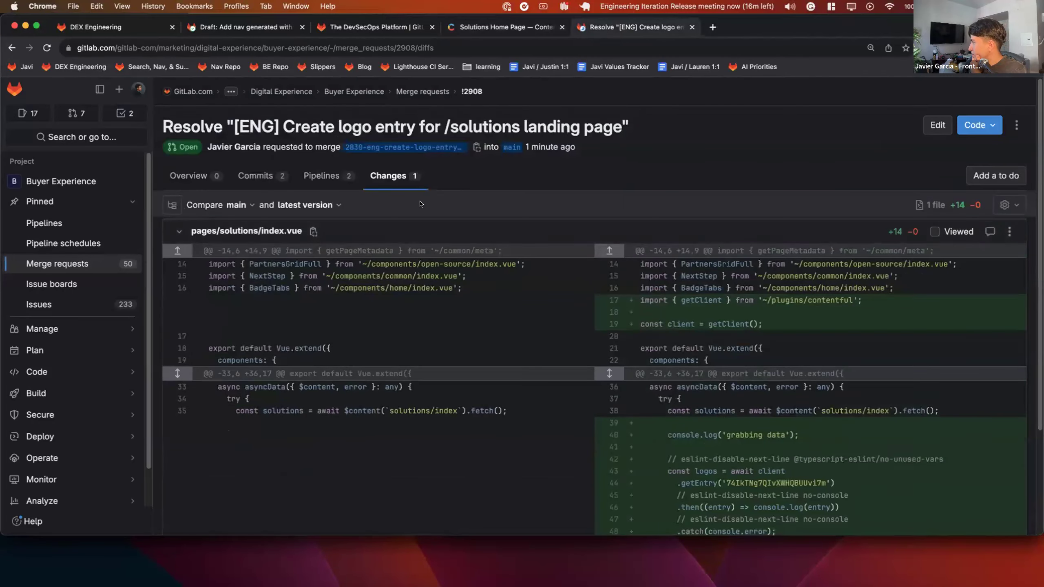
pyautogui.scroll(-3, 678, 300)
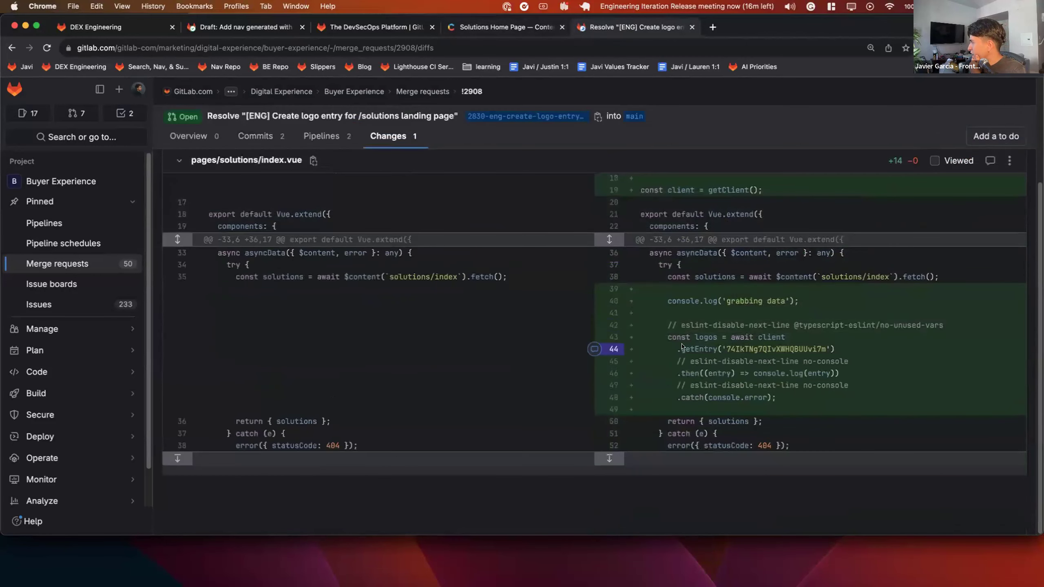
pyautogui.moveTo(676, 349); pyautogui.dragTo(835, 349)
pyautogui.click(650, 310)
pyautogui.click(492, 29)
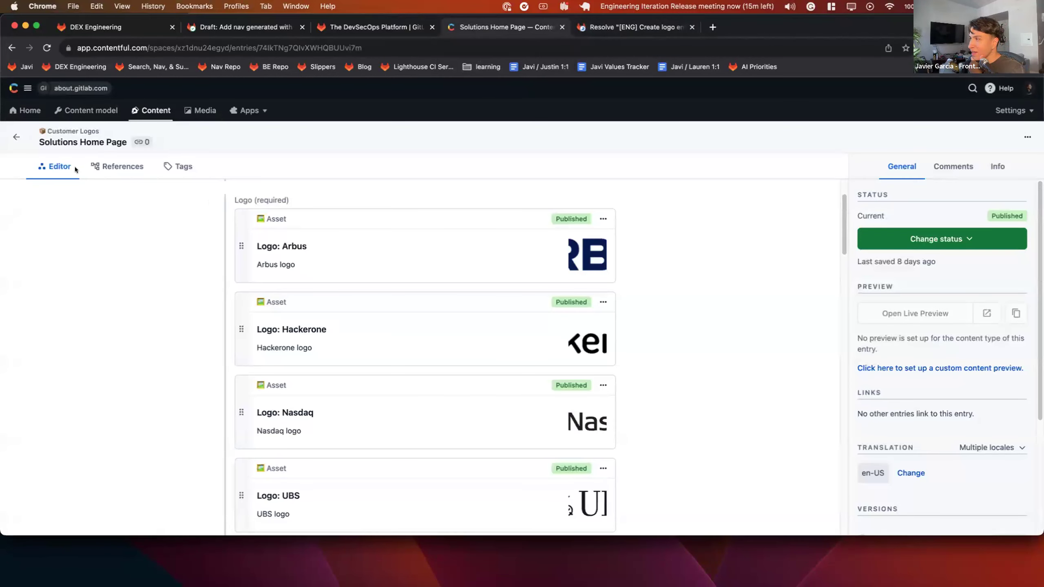
# Step: Show the DEX Engineering issue board for the Buyer Experience iteration and scroll across its lists
pyautogui.click(93, 27)
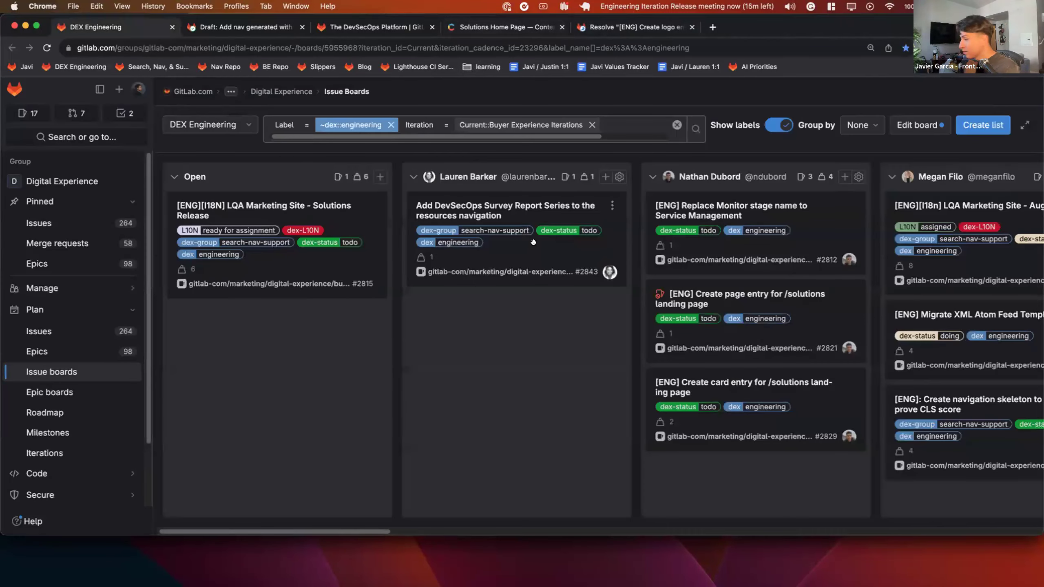
pyautogui.hscroll(15, 744, 321)
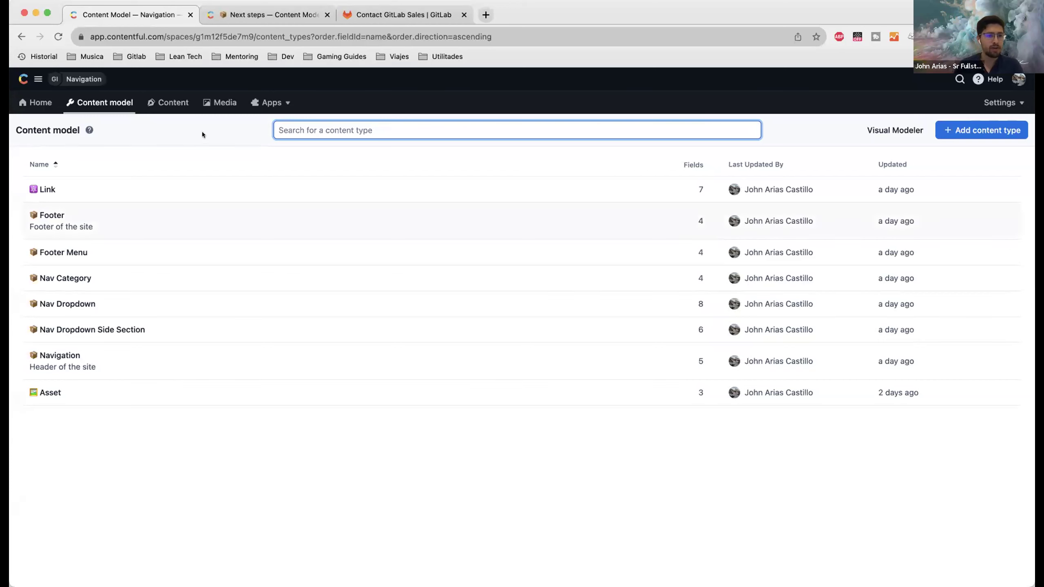
# Step: Open the GitLab Footer entry from the Content list and scroll through its fields
pyautogui.click(168, 113)
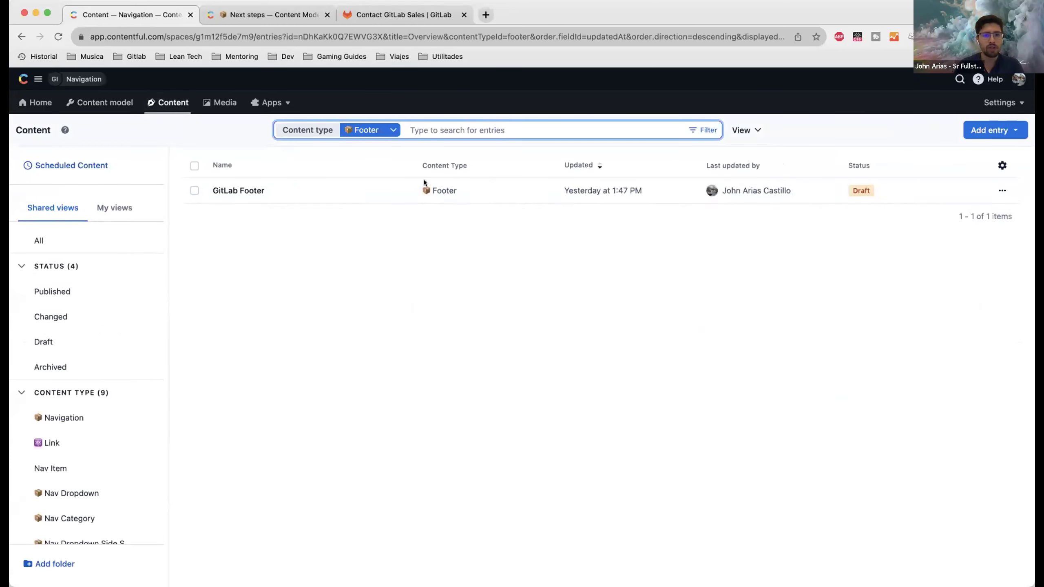
pyautogui.click(356, 190)
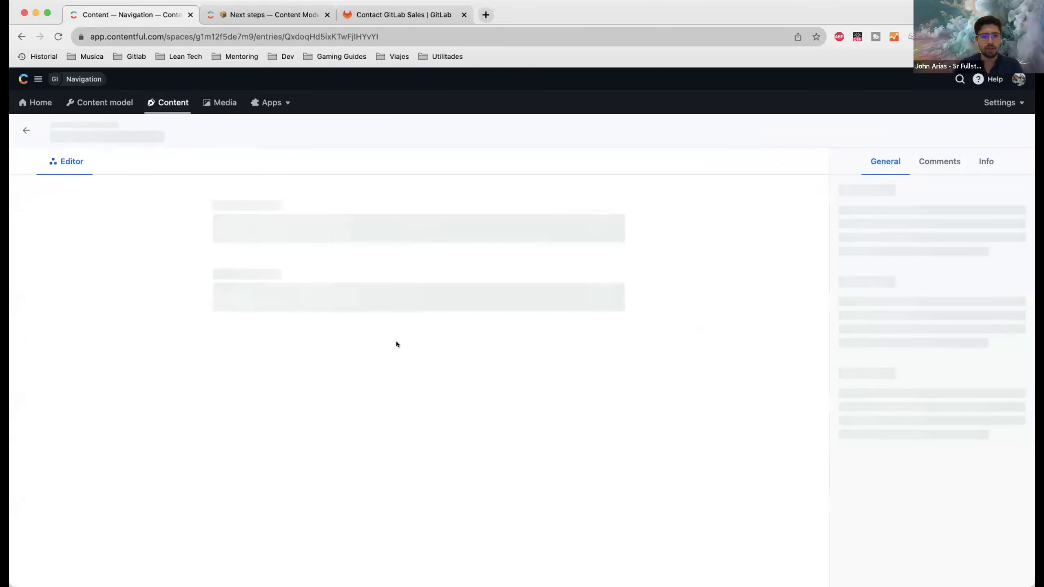
pyautogui.scroll(-7, 593, 386)
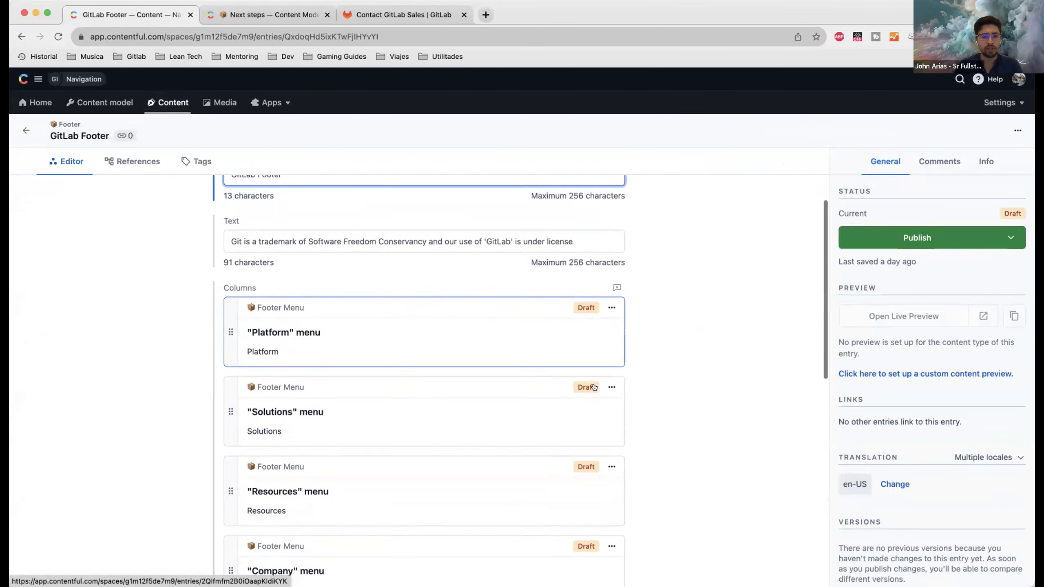
pyautogui.scroll(5, 594, 386)
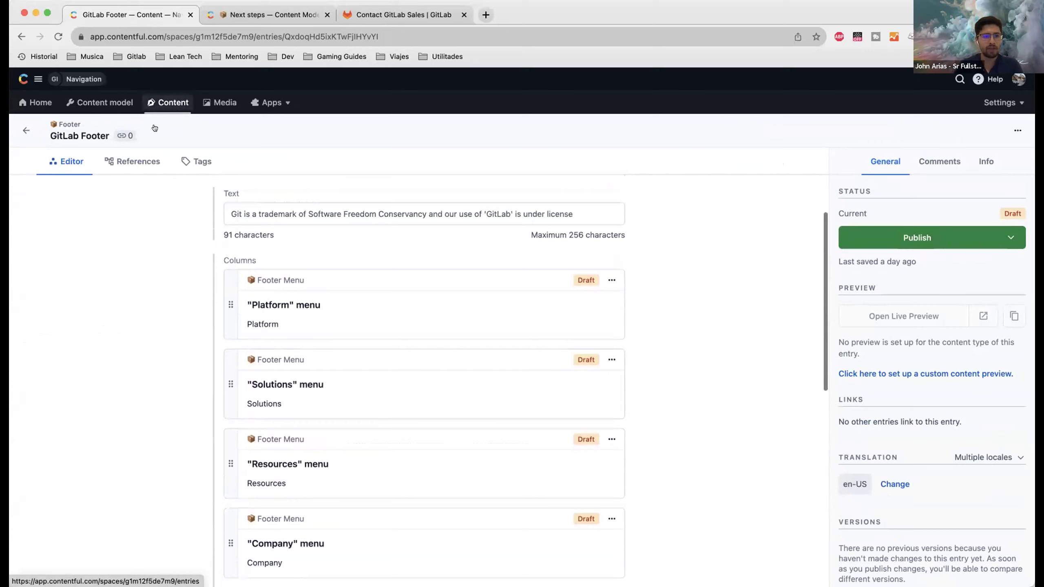
pyautogui.scroll(-7, 216, 273)
# Step: Show the entry's References, listing 54 draft footer menus and links
pyautogui.click(139, 165)
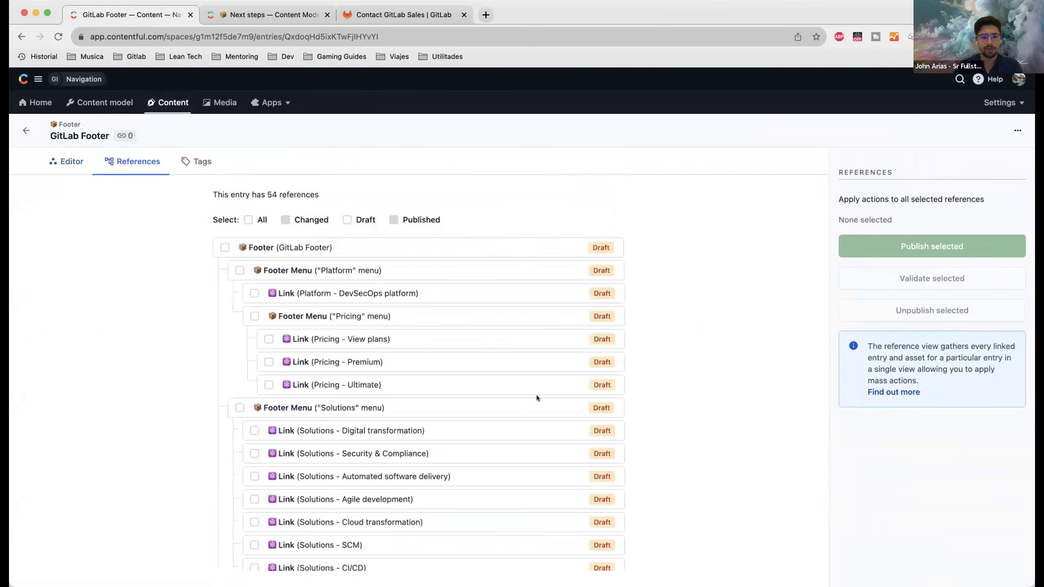
pyautogui.scroll(-15, 536, 394)
pyautogui.scroll(-5, 536, 398)
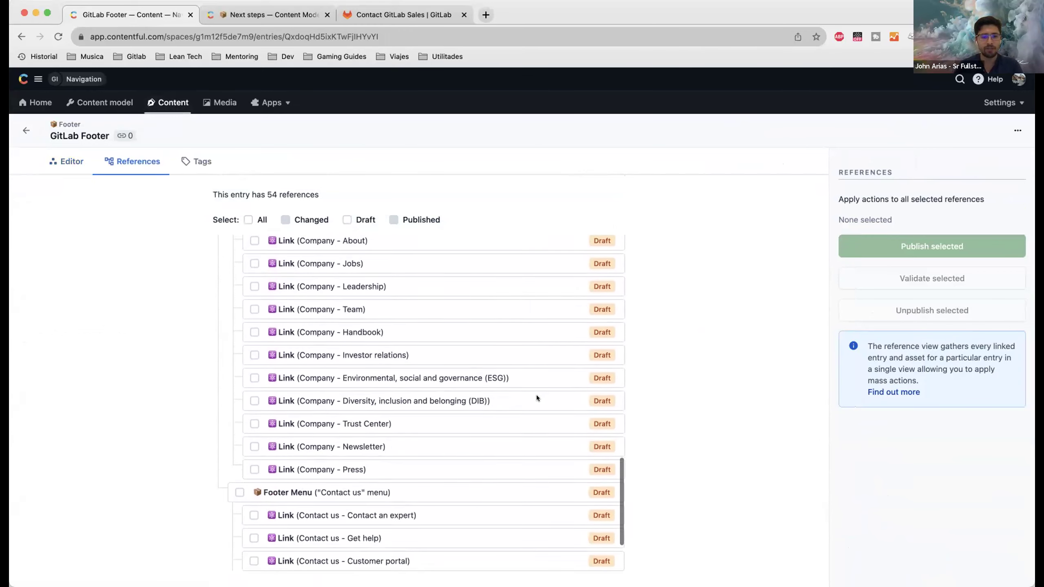
pyautogui.scroll(20, 537, 398)
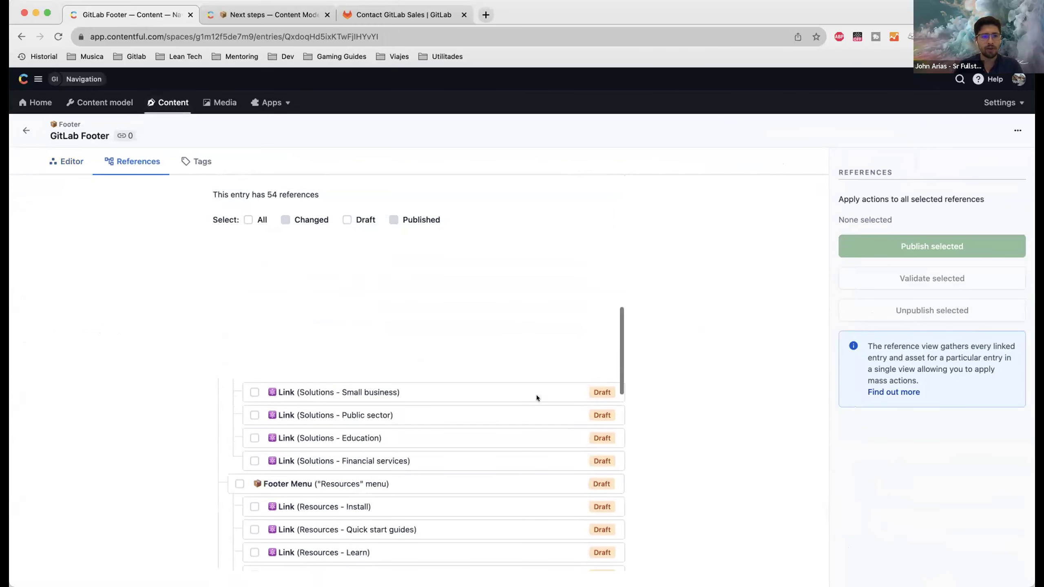
# Step: Filter the entry list to the Navigation content type and open GitLab Navigation
pyautogui.click(25, 130)
pyautogui.click(366, 130)
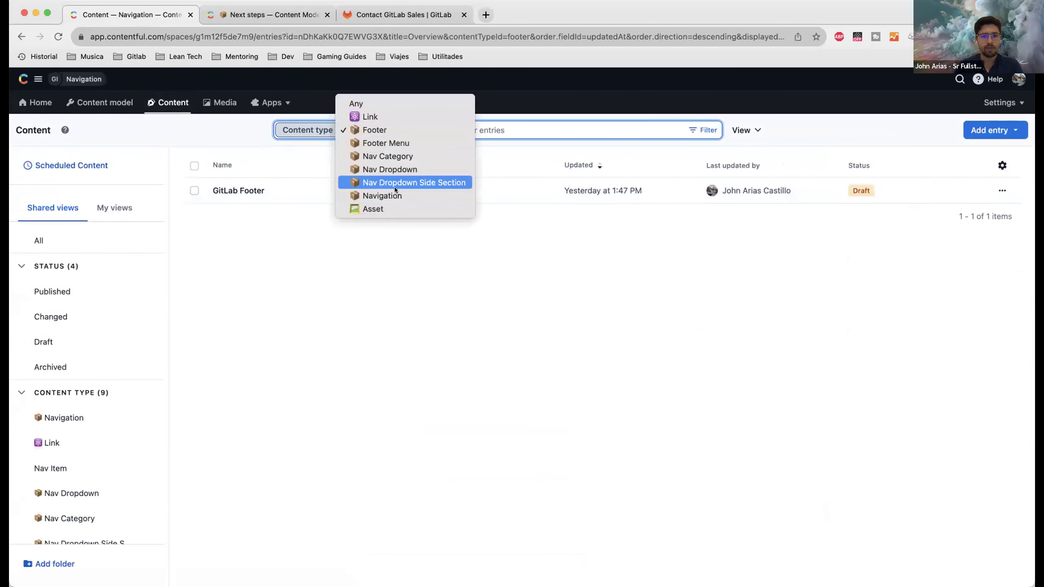
pyautogui.click(386, 193)
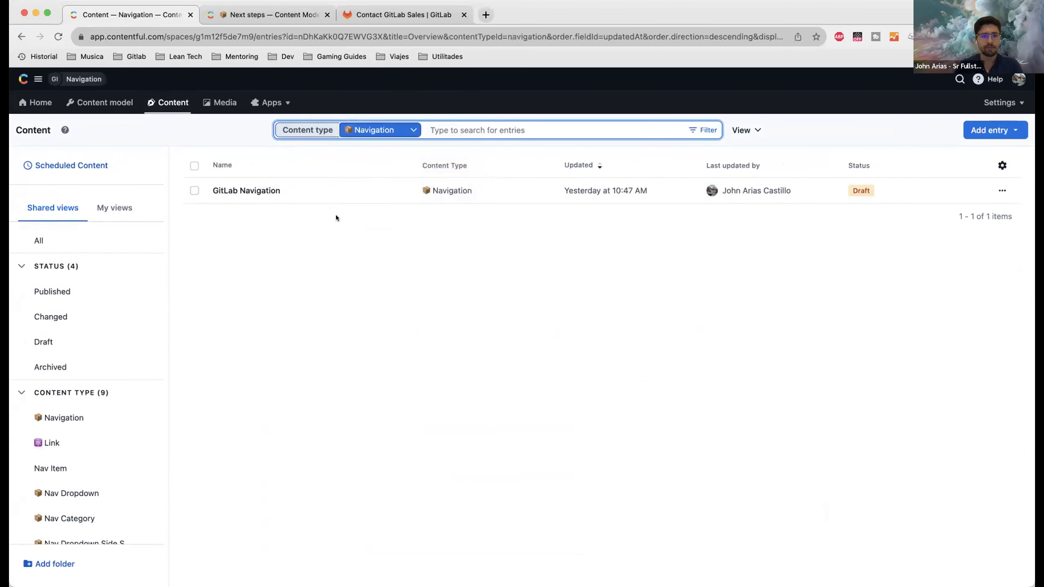
pyautogui.click(298, 189)
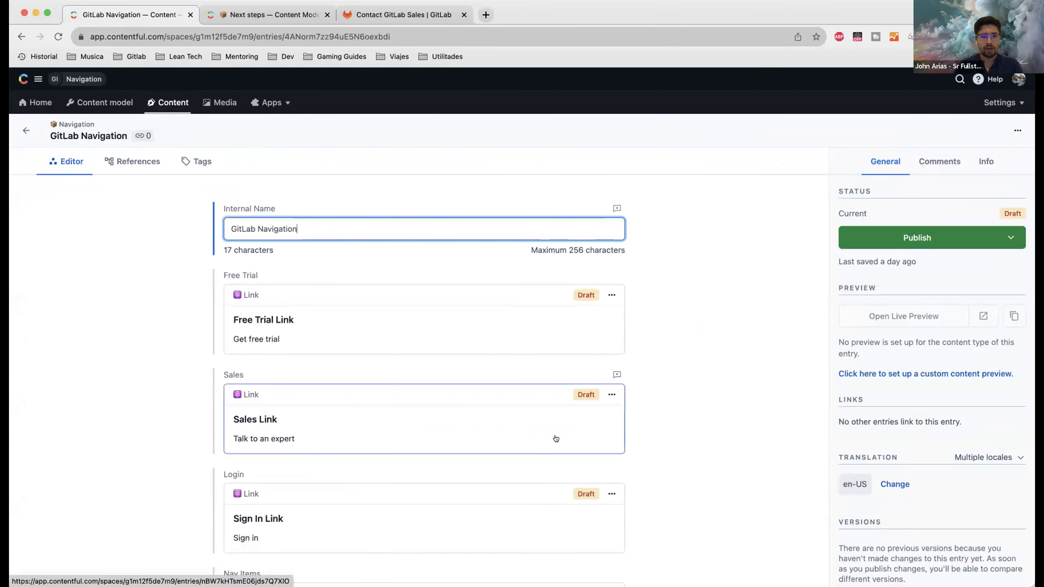
# Step: Scroll through GitLab Navigation's links and nav items, then return to the Navigation entries
pyautogui.scroll(-1, 553, 418)
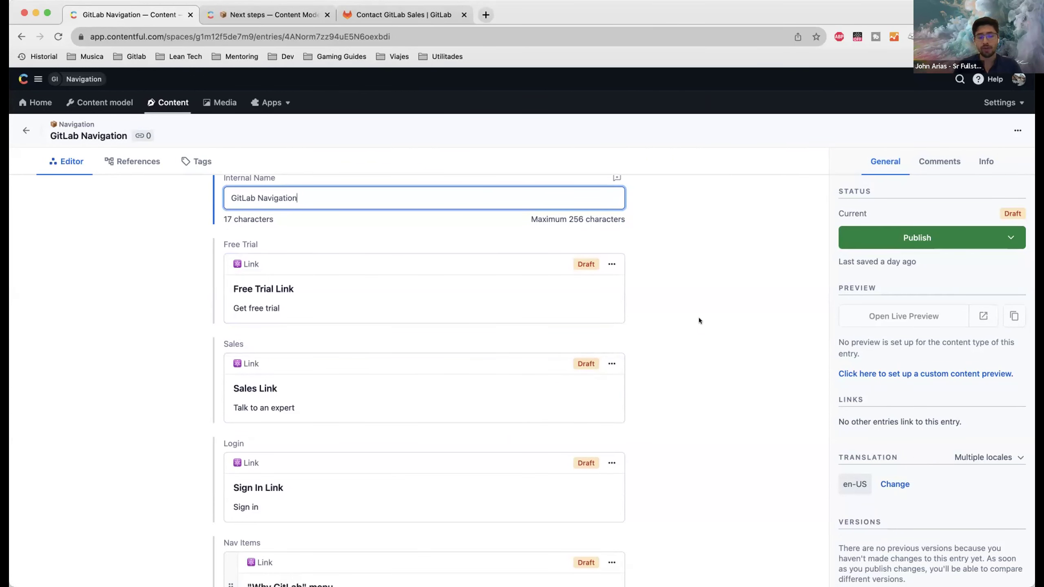
pyautogui.scroll(-5, 697, 321)
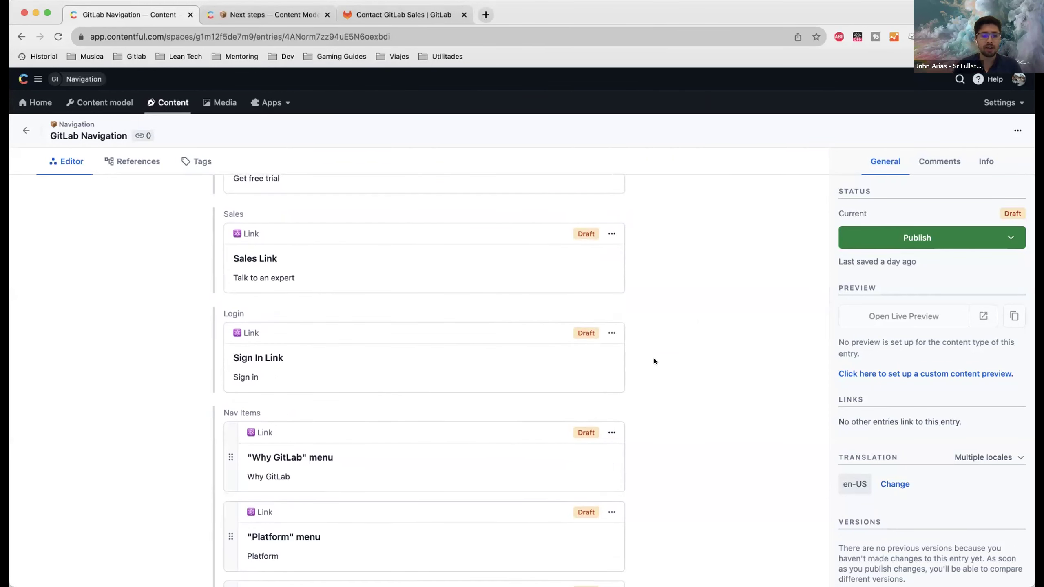
pyautogui.scroll(-1, 654, 360)
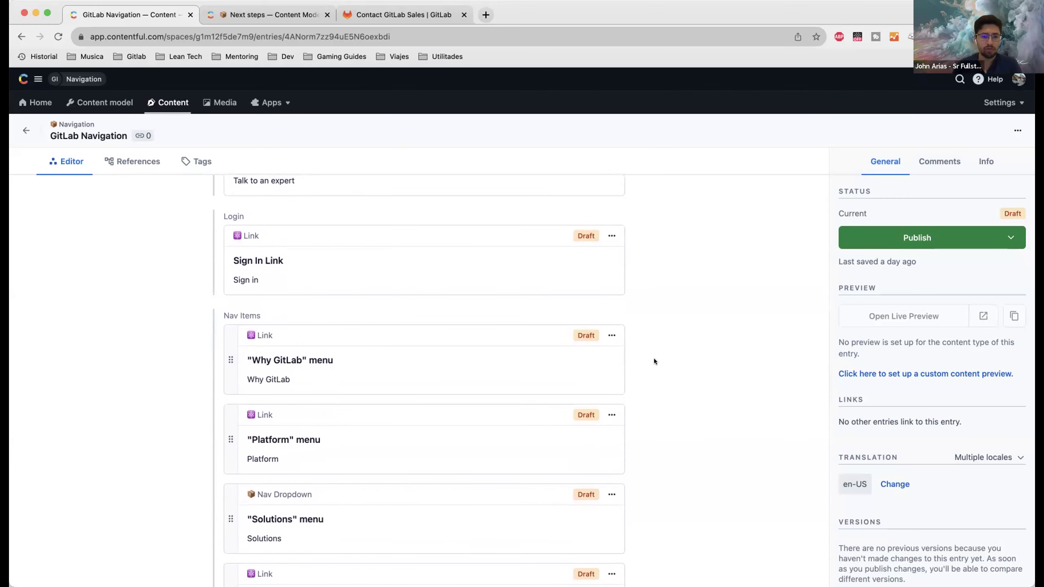
pyautogui.scroll(-5, 654, 358)
pyautogui.scroll(10, 654, 358)
pyautogui.click(26, 130)
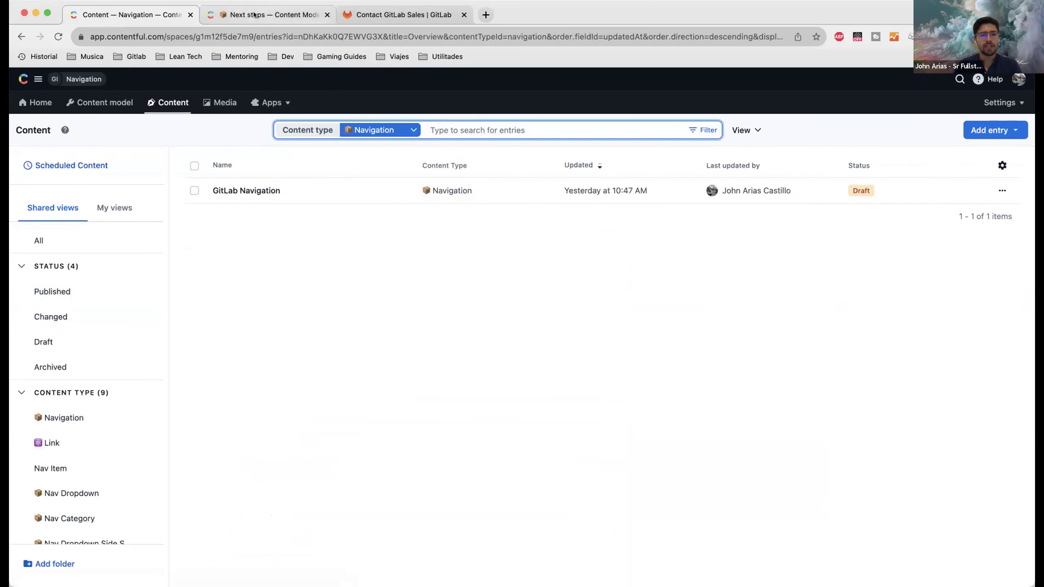
# Step: Switch to about.gitlab.com's Next steps entries, opening and closing Free trial double column
pyautogui.click(270, 15)
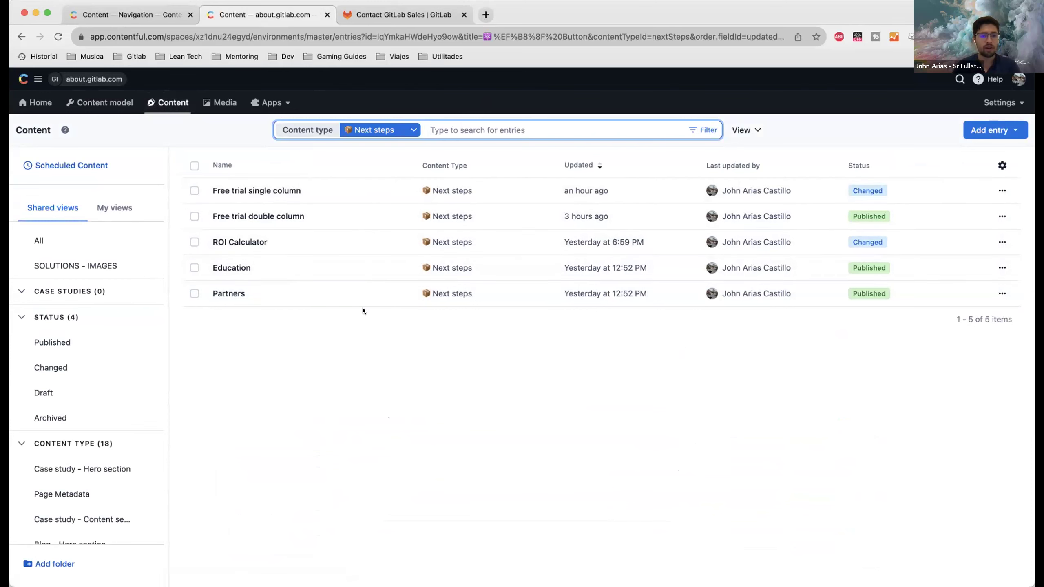
pyautogui.click(318, 218)
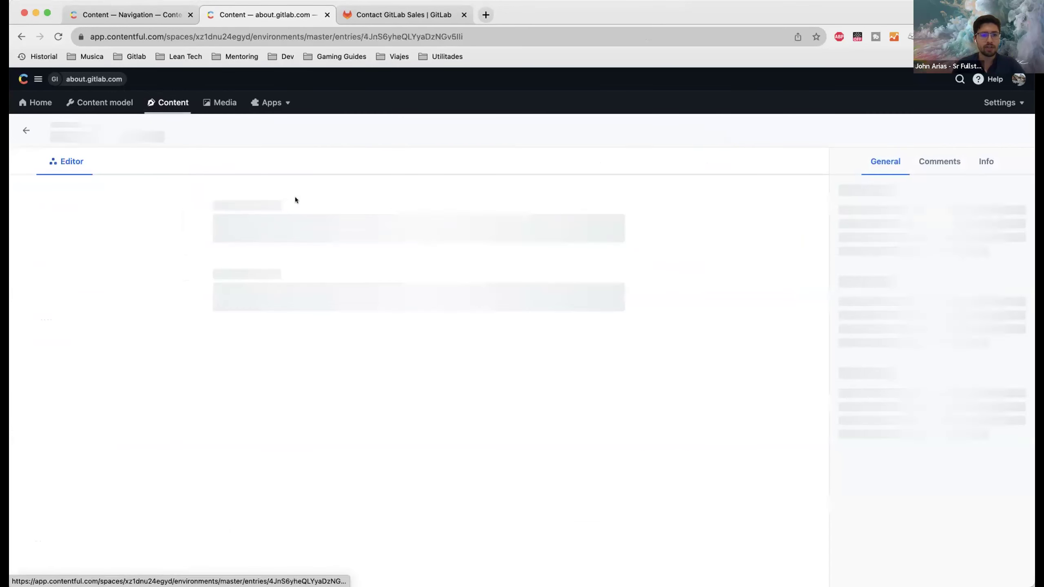
pyautogui.click(22, 37)
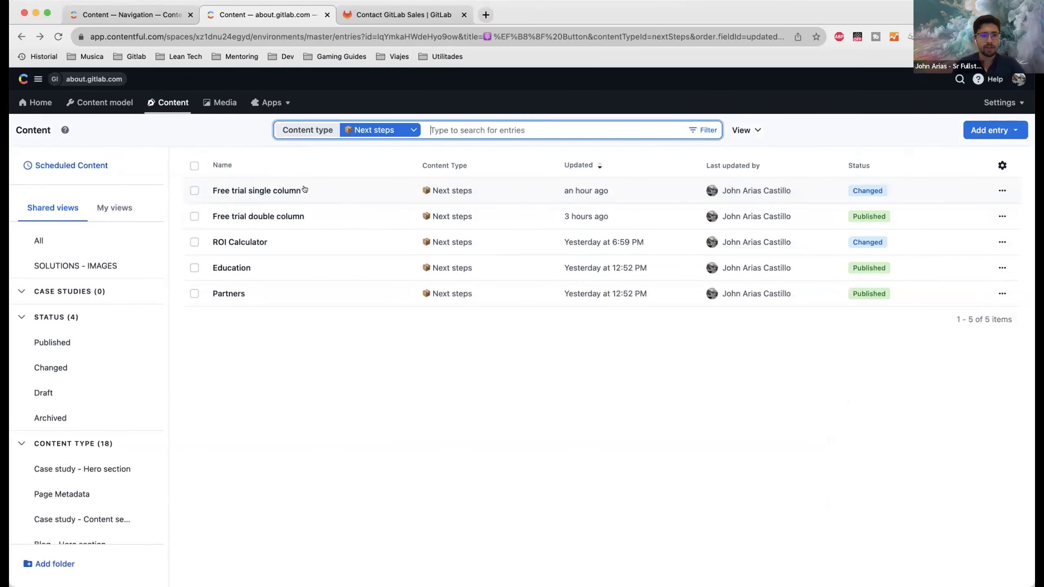
# Step: Change Free trial single column's English heading to 'Take GitLab for a spin | release meeeting'
pyautogui.click(304, 190)
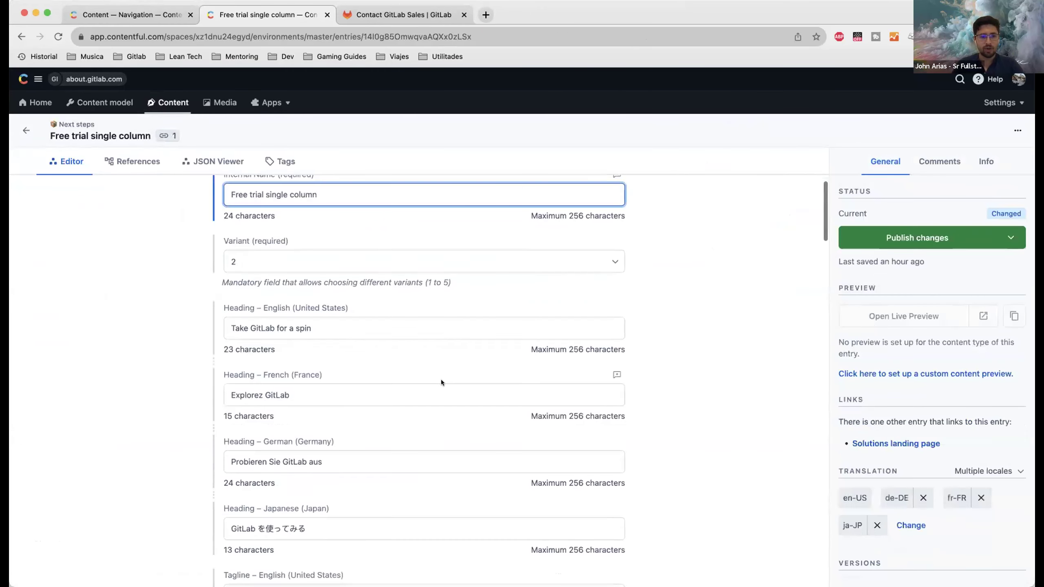
pyautogui.scroll(-1, 441, 382)
pyautogui.click(336, 280)
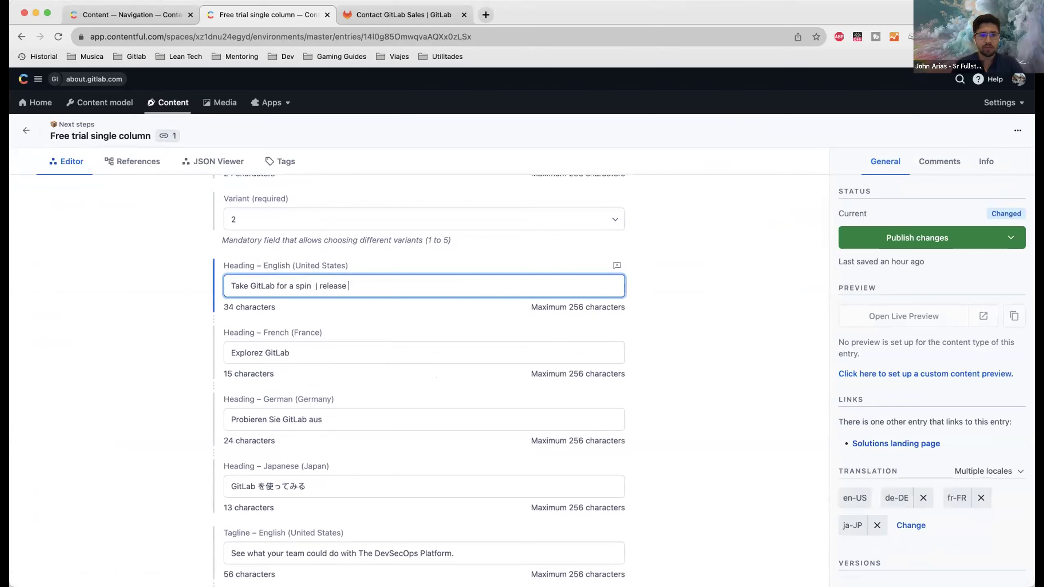
pyautogui.click(465, 108)
pyautogui.click(403, 15)
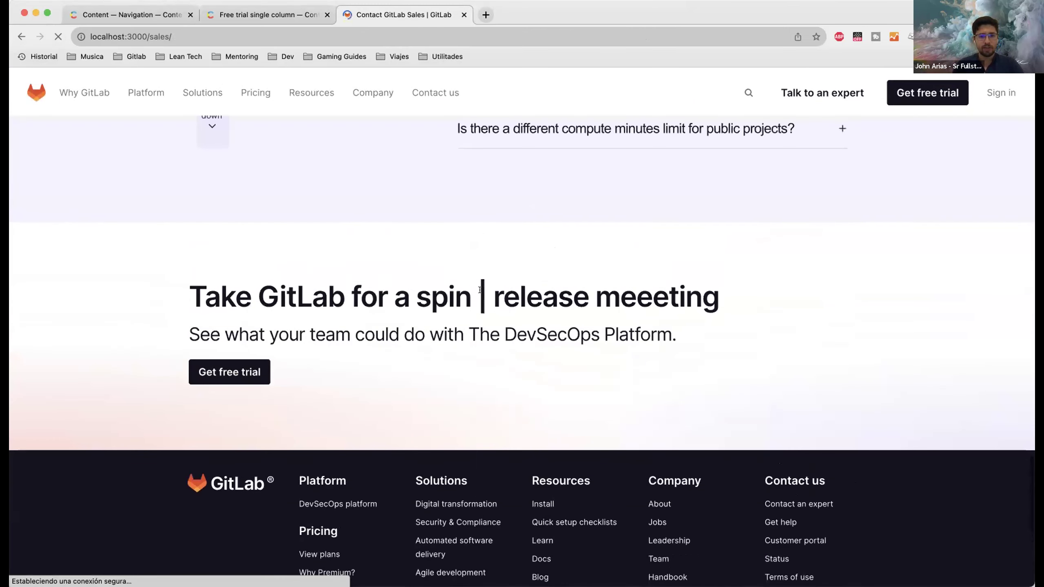
# Step: Highlight the 'release meeeting' heading text, then switch the sales page language to 日本語
pyautogui.moveTo(487, 297); pyautogui.dragTo(706, 324)
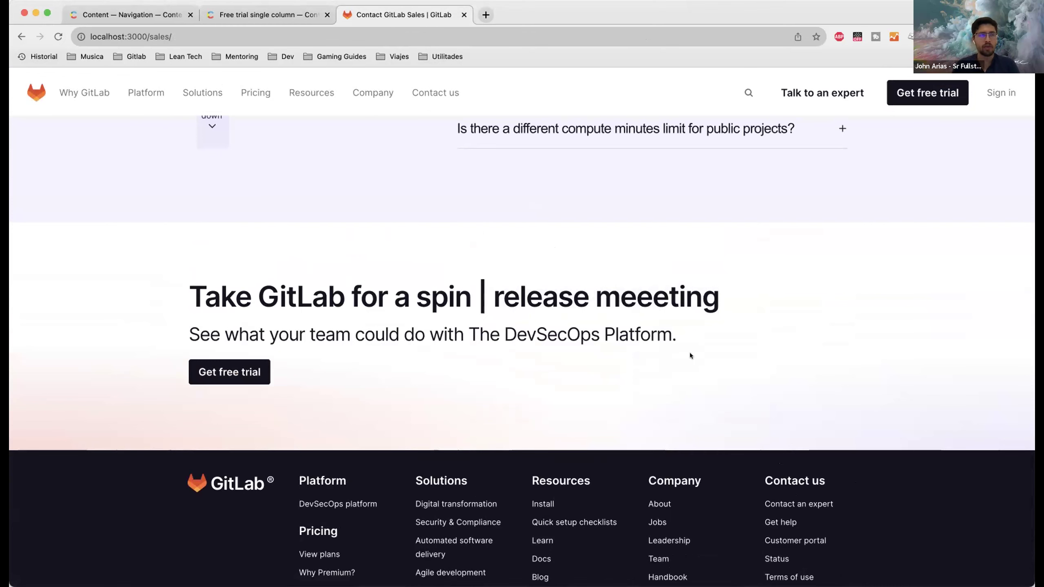
pyautogui.scroll(-5, 424, 279)
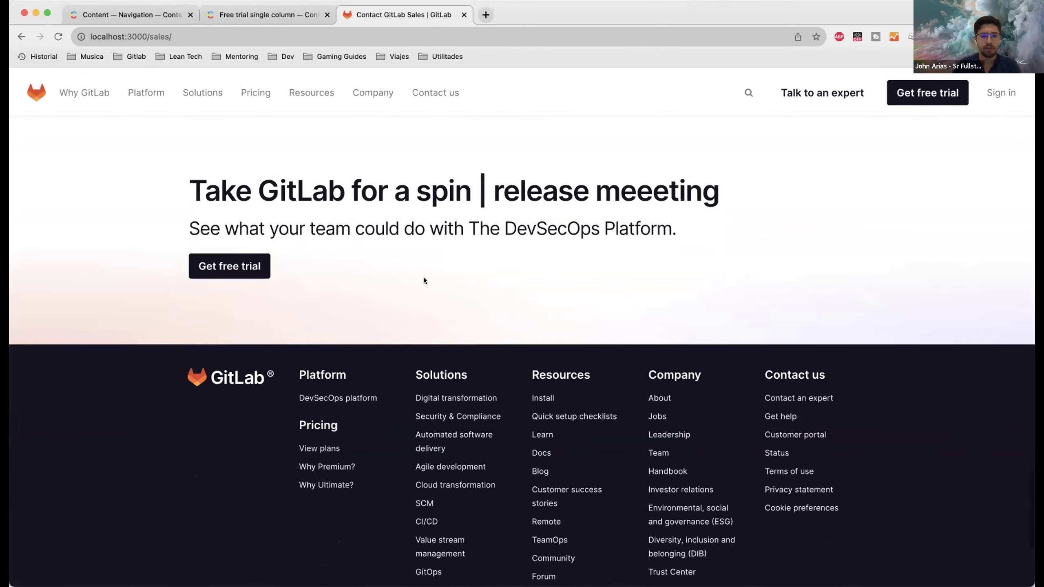
pyautogui.scroll(-5, 424, 280)
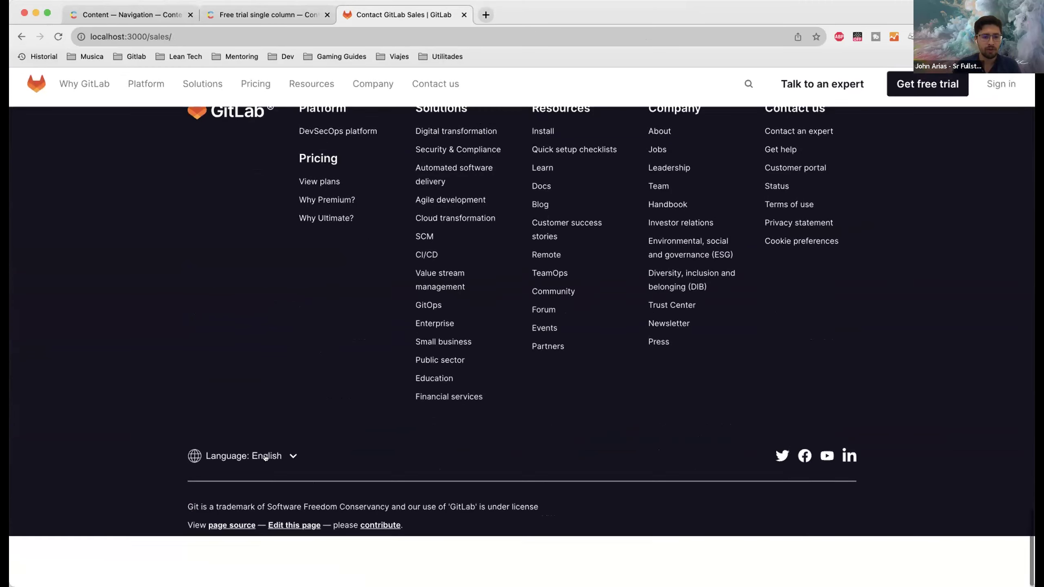
pyautogui.click(245, 464)
pyautogui.click(241, 441)
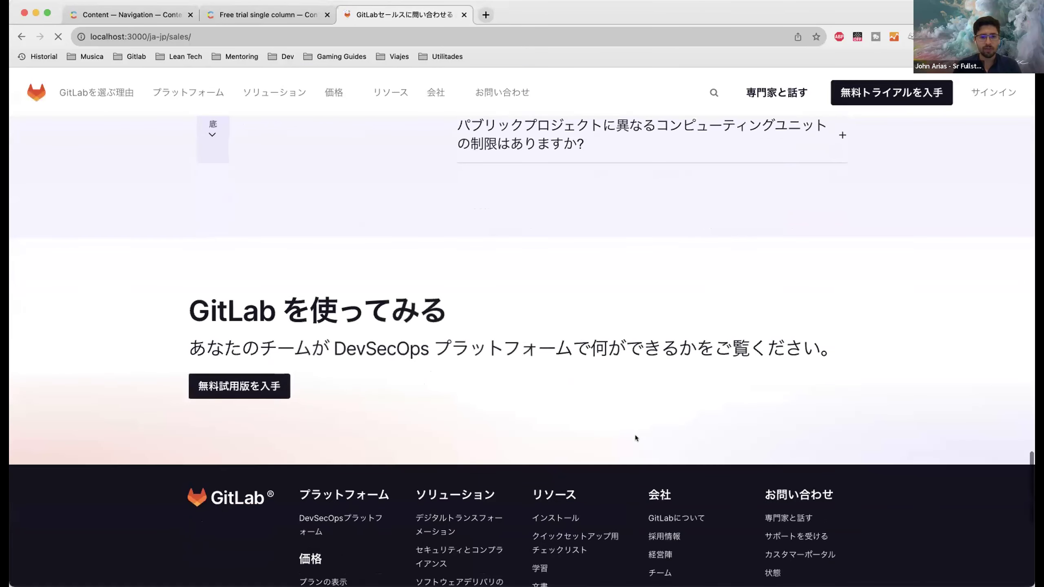
# Step: Scroll through Free trial single column's localized Tagline and Button fields, then stop sharing
pyautogui.click(259, 17)
pyautogui.scroll(-5, 500, 326)
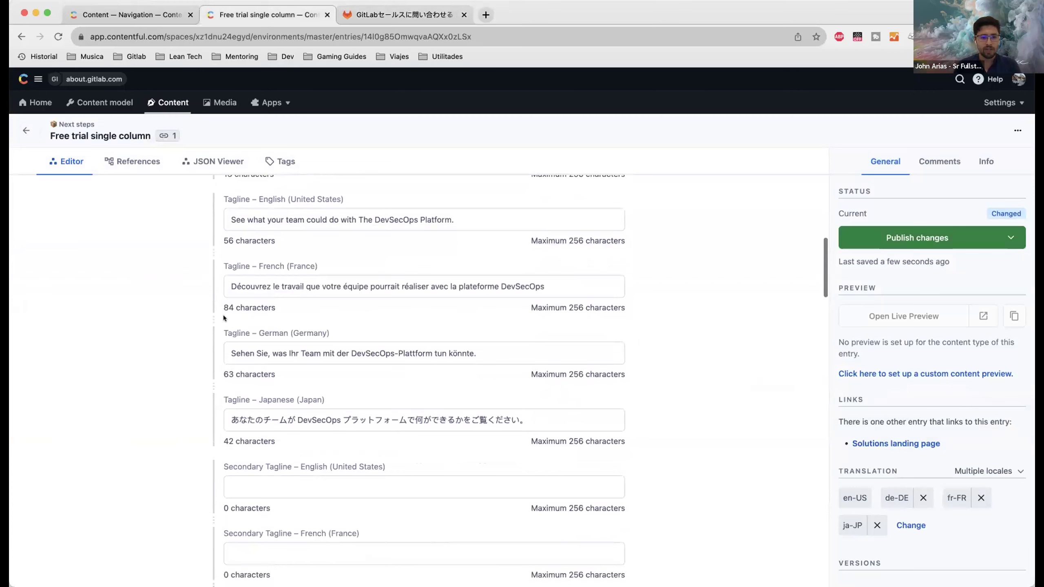
pyautogui.scroll(-3, 340, 324)
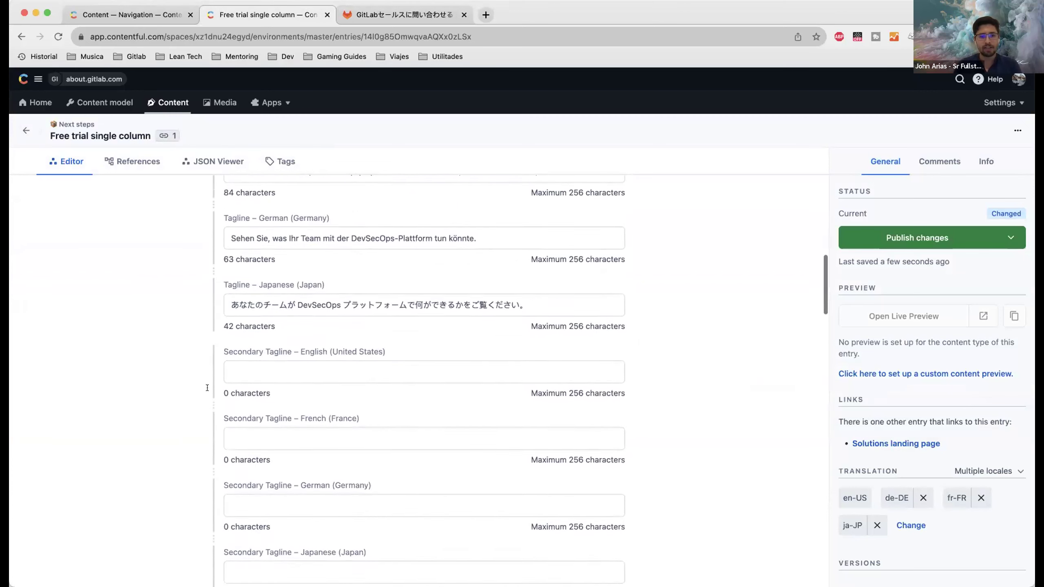
pyautogui.scroll(-10, 207, 388)
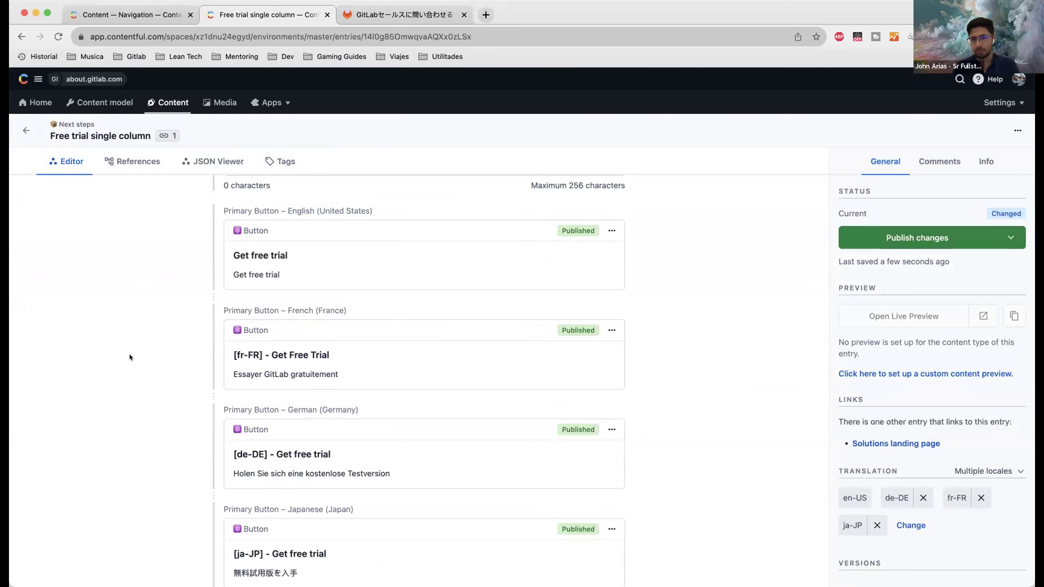
pyautogui.scroll(-1, 130, 357)
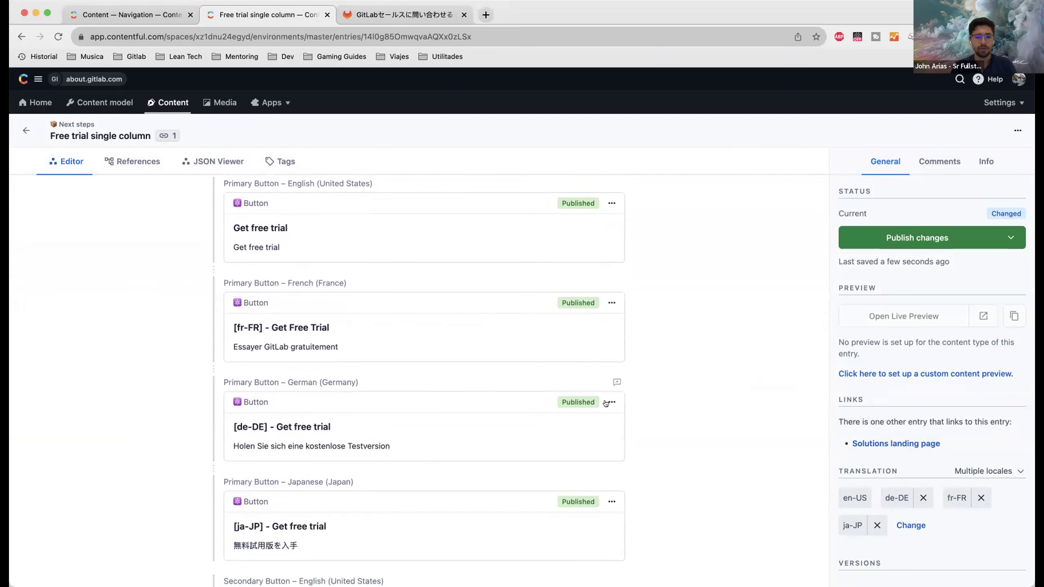
pyautogui.scroll(-1, 604, 402)
pyautogui.scroll(-7, 701, 404)
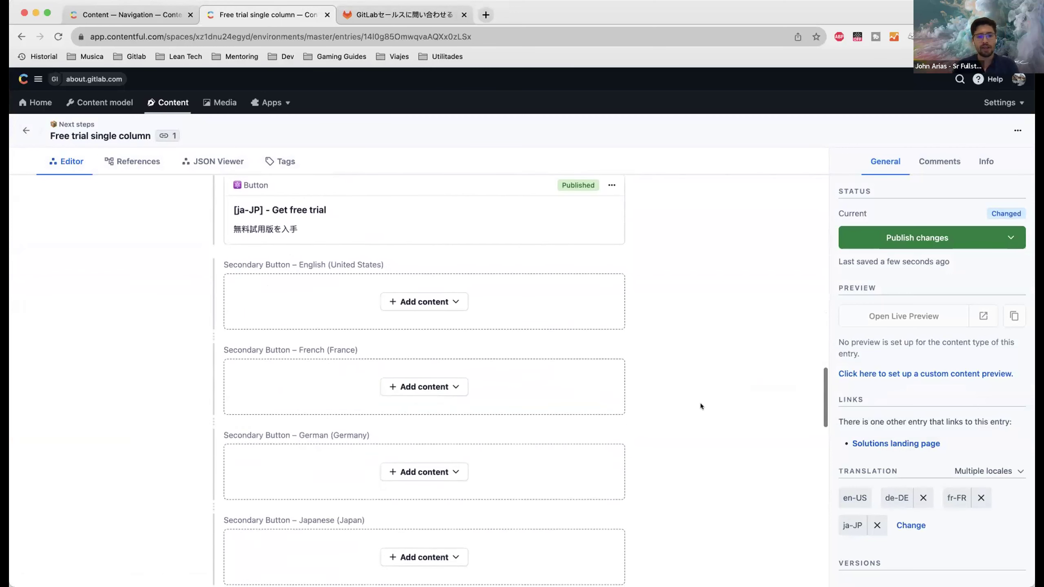
pyautogui.scroll(-1, 699, 403)
pyautogui.click(615, 30)
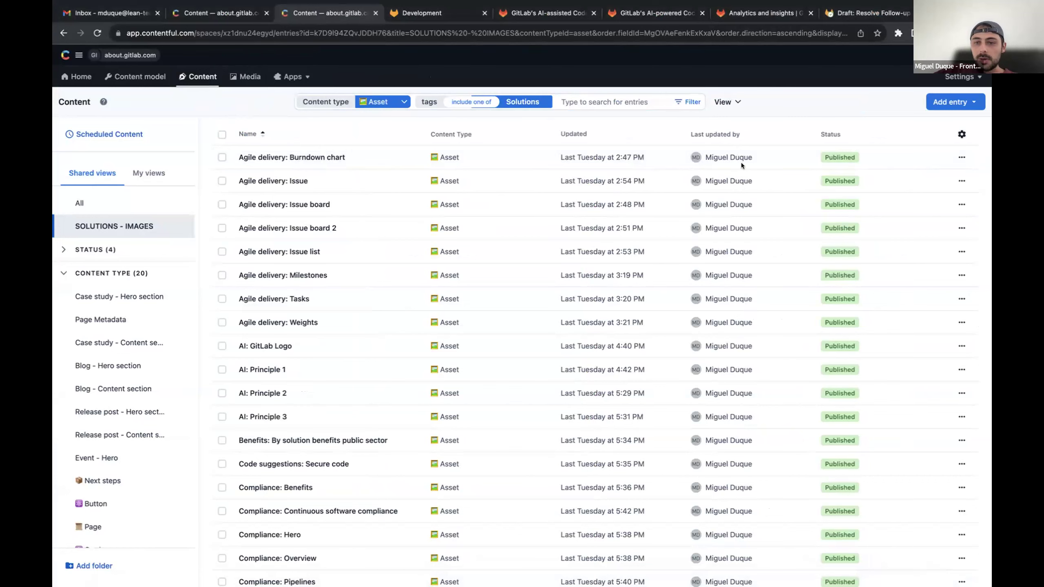
# Step: Create a new draft Button entry and scroll through its fields
pyautogui.click(957, 102)
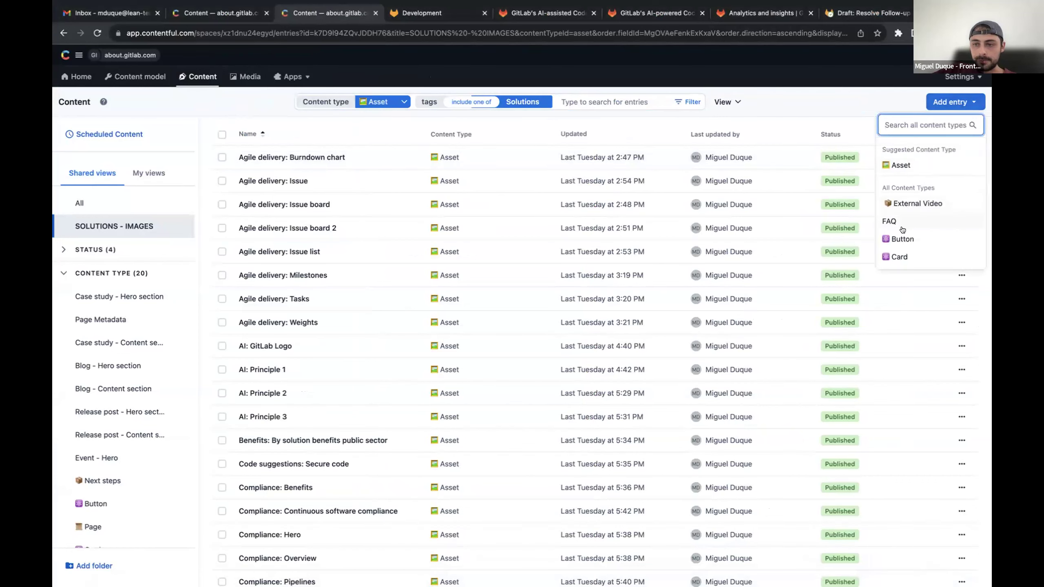
pyautogui.click(889, 237)
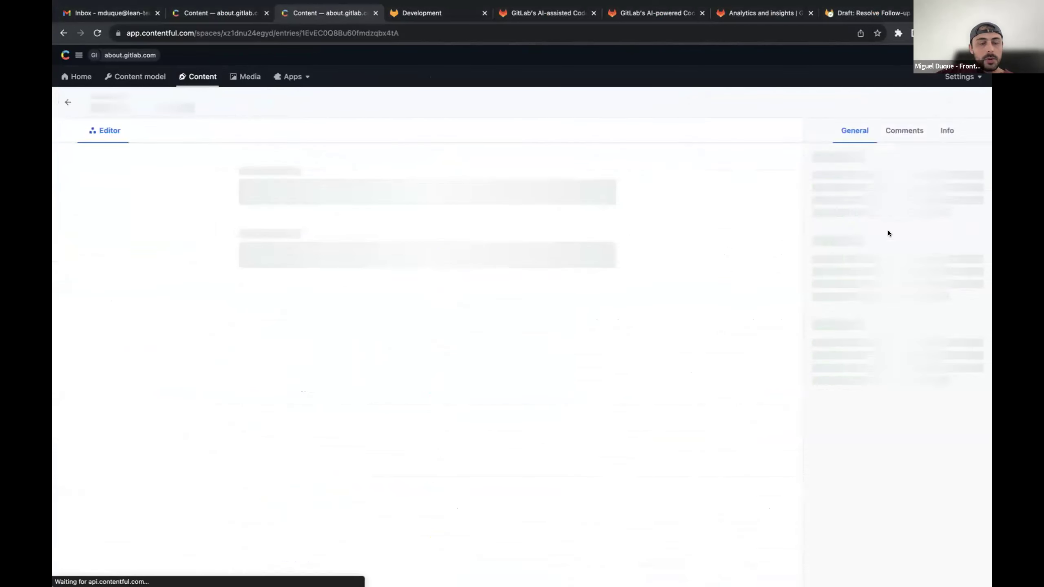
pyautogui.scroll(-1, 701, 262)
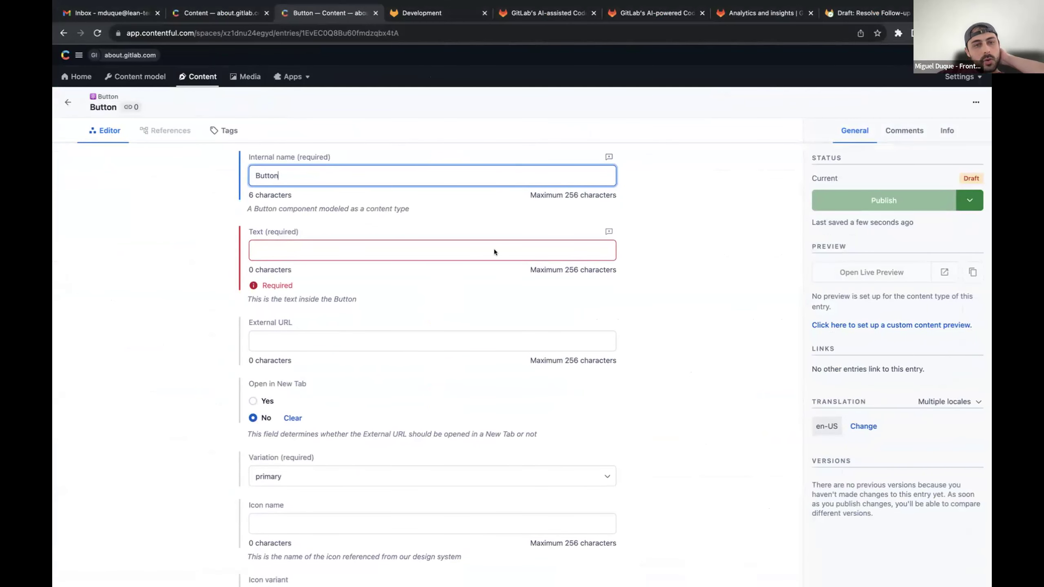
pyautogui.scroll(-3, 481, 296)
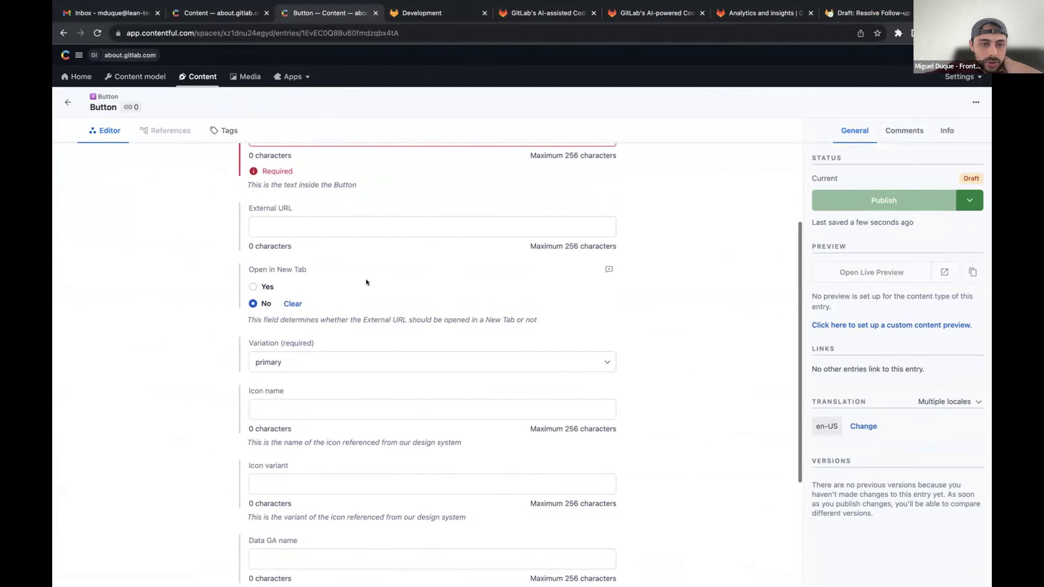
pyautogui.scroll(1, 365, 280)
pyautogui.scroll(-1, 283, 413)
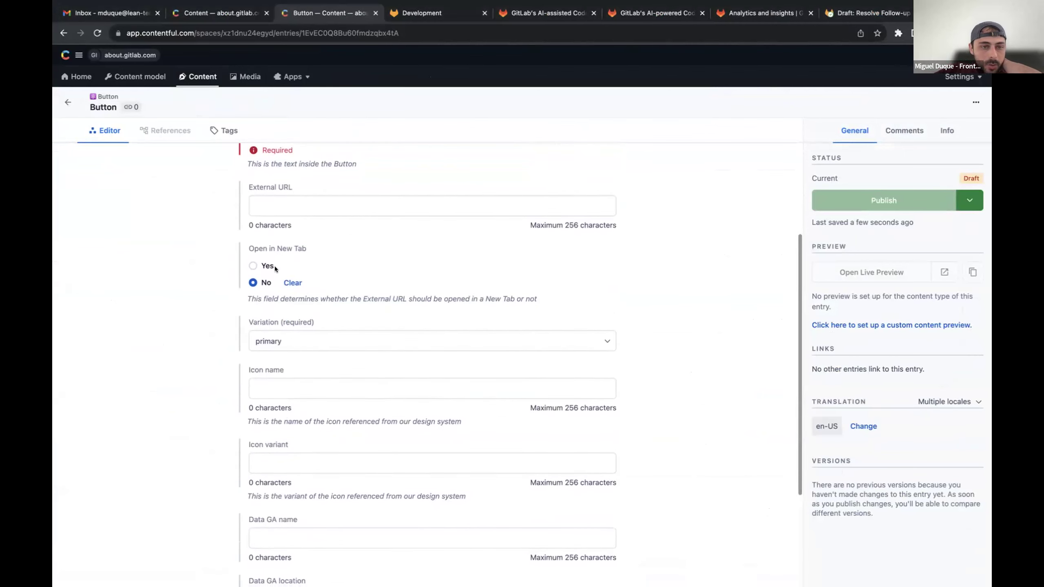
pyautogui.scroll(-1, 350, 244)
pyautogui.scroll(-2, 620, 313)
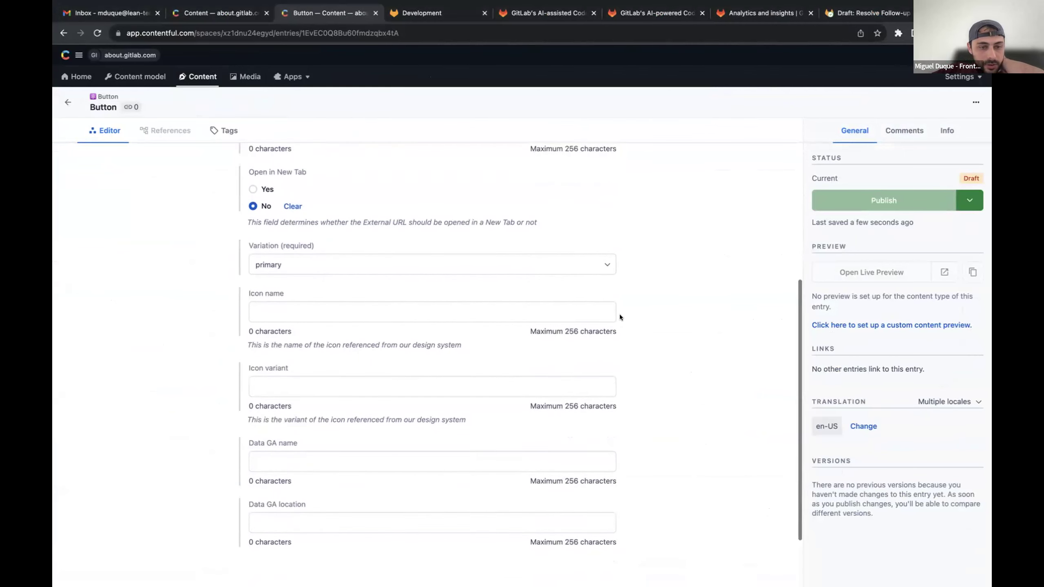
pyautogui.scroll(-1, 258, 448)
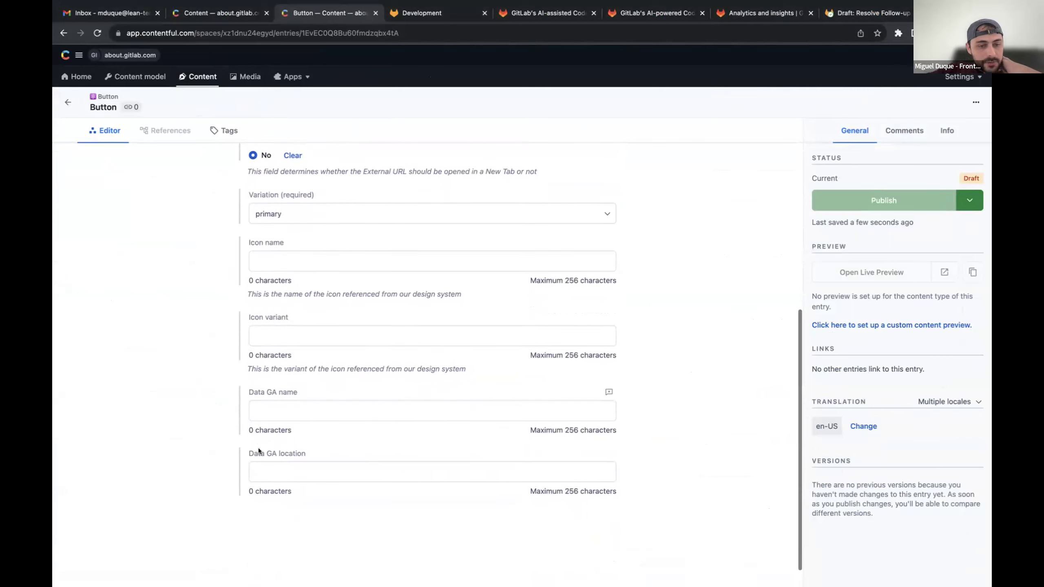
pyautogui.scroll(2, 258, 450)
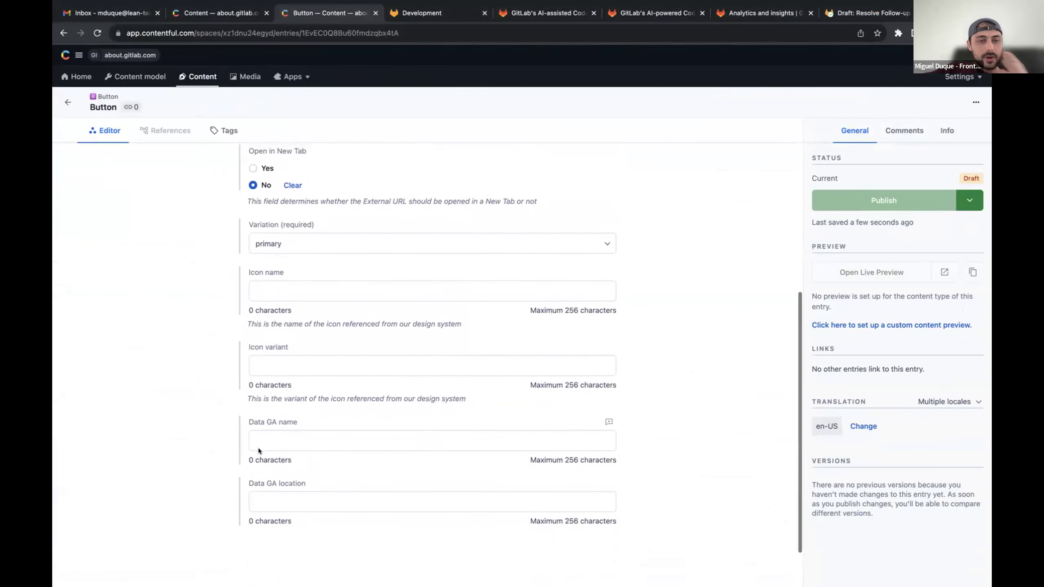
# Step: Set the Button's Variation to tertiary and return to the SOLUTIONS - IMAGES list
pyautogui.click(373, 287)
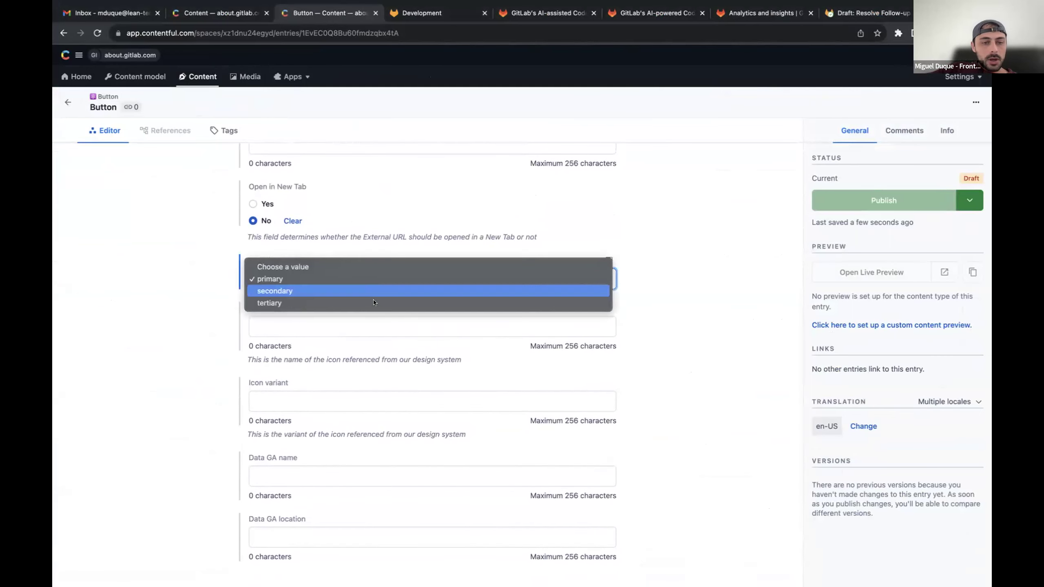
pyautogui.click(312, 302)
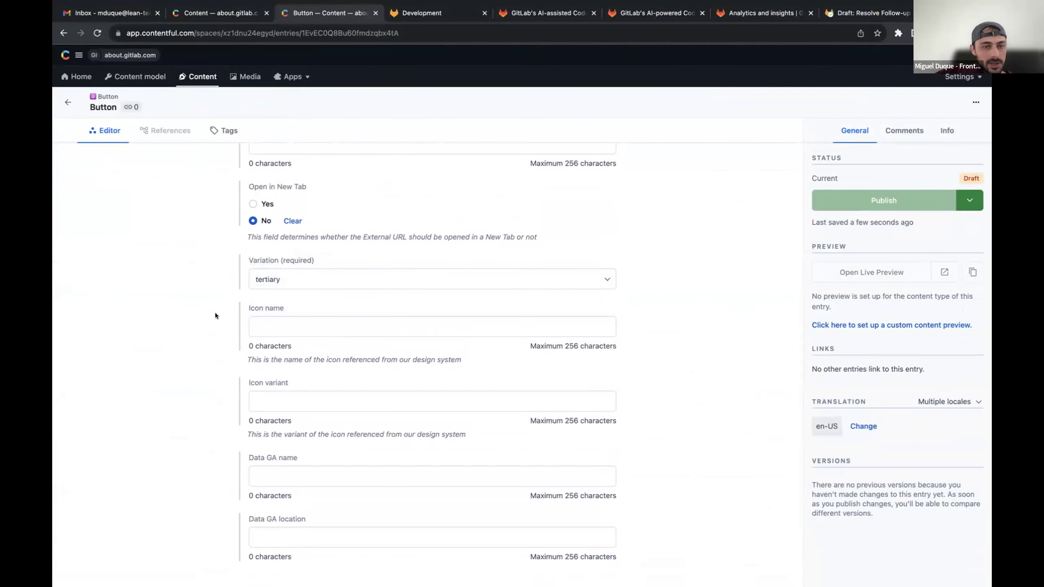
pyautogui.scroll(4, 216, 316)
pyautogui.scroll(3, 215, 312)
pyautogui.click(60, 95)
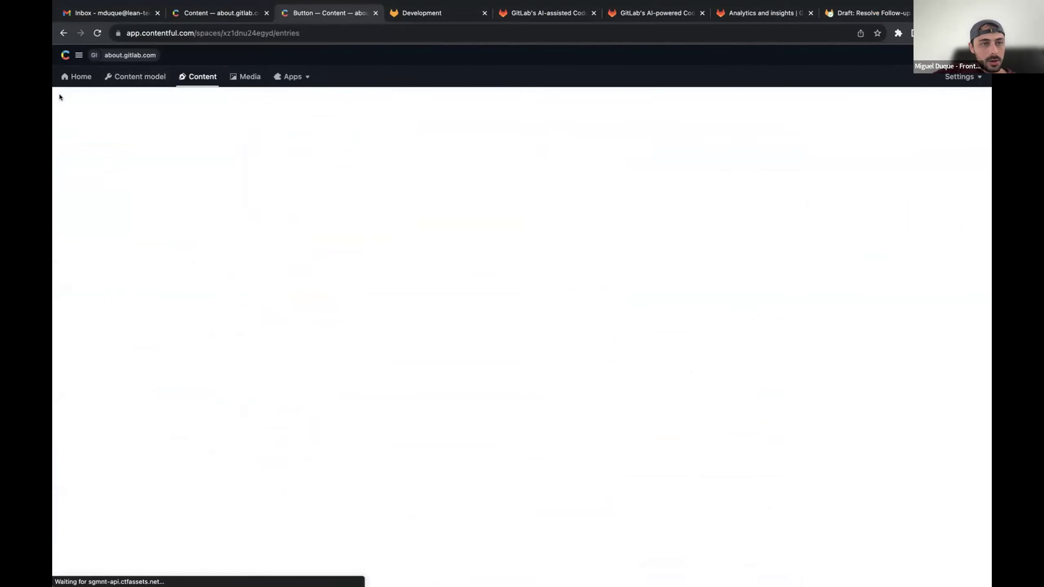
# Step: Create a new untitled, empty draft Asset entry
pyautogui.click(960, 103)
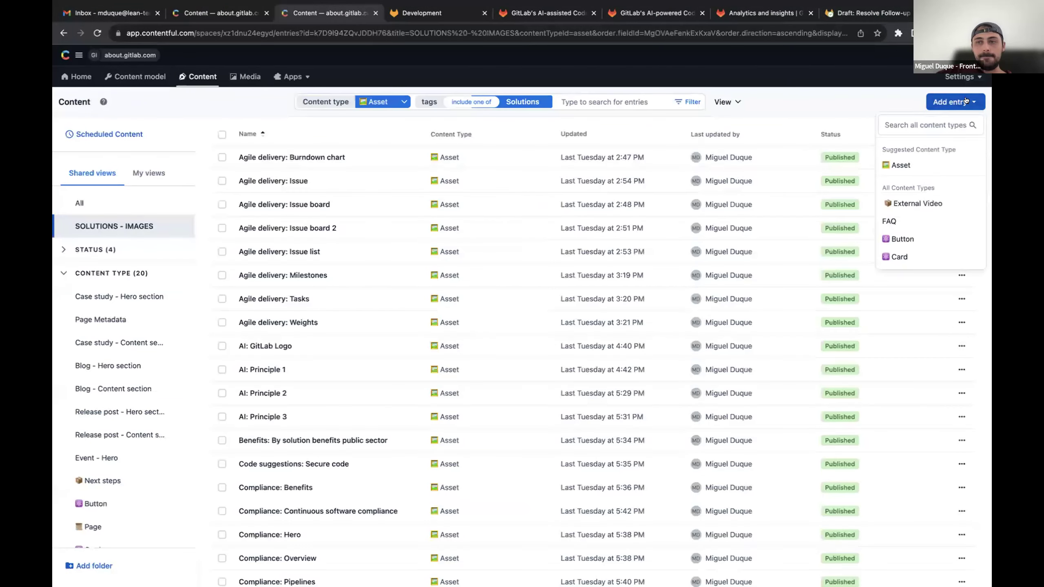
pyautogui.press('Escape')
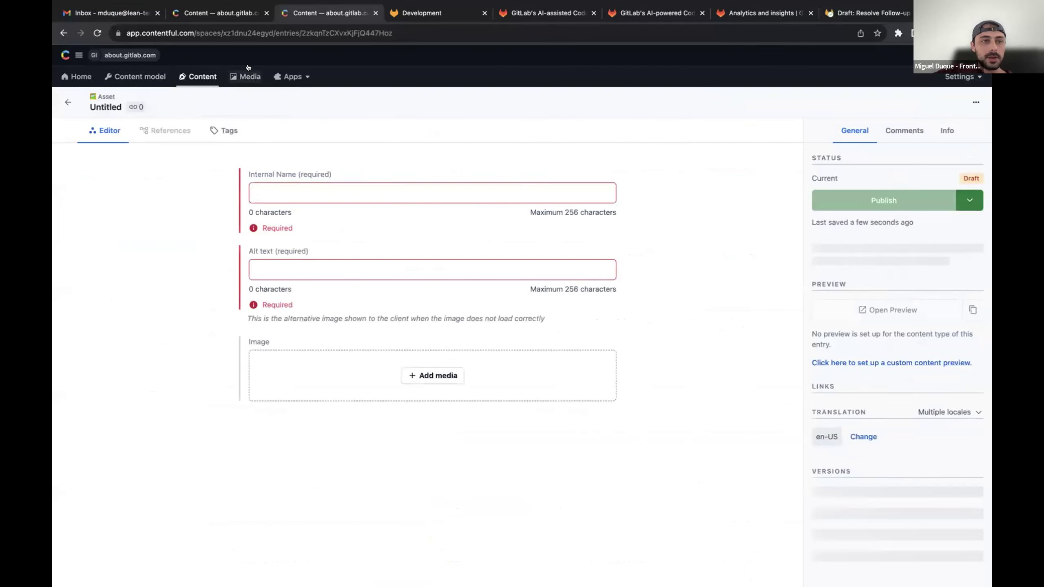
pyautogui.click(699, 286)
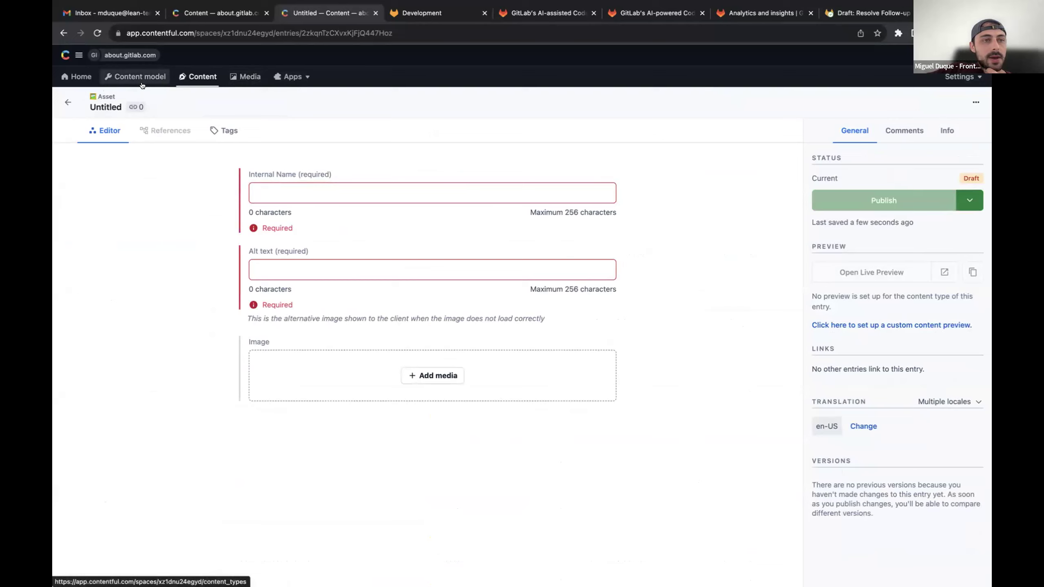
# Step: Glance at the Content model, then return to the SOLUTIONS - IMAGES asset list and scroll it
pyautogui.click(155, 76)
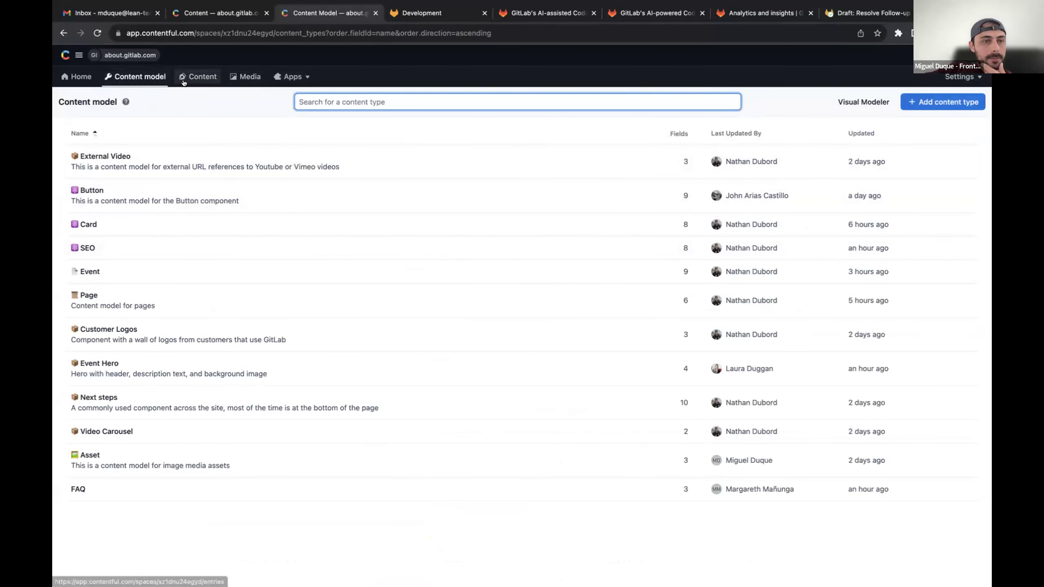
pyautogui.click(191, 77)
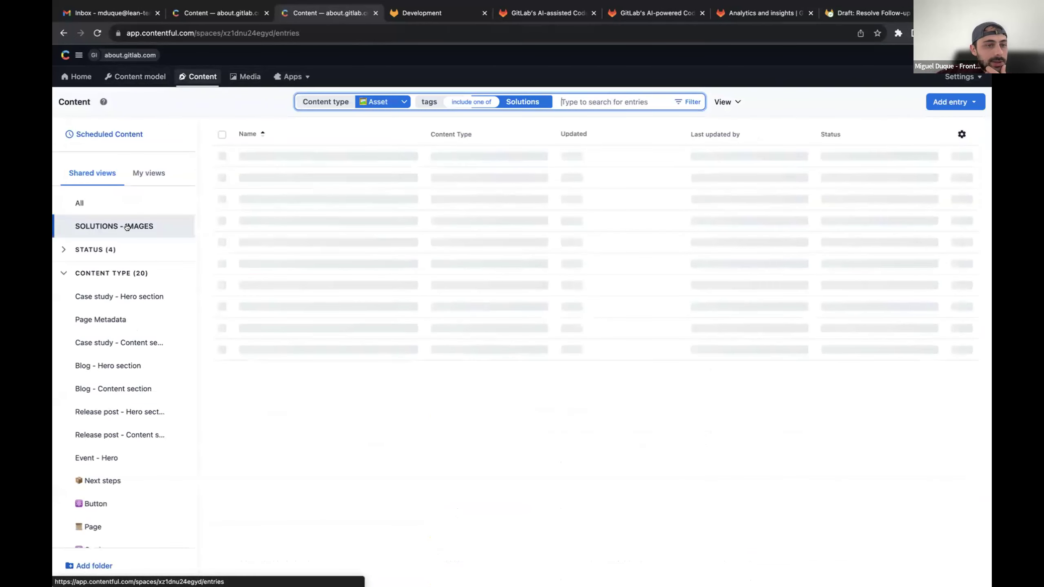
pyautogui.scroll(-3, 397, 295)
pyautogui.scroll(-5, 399, 294)
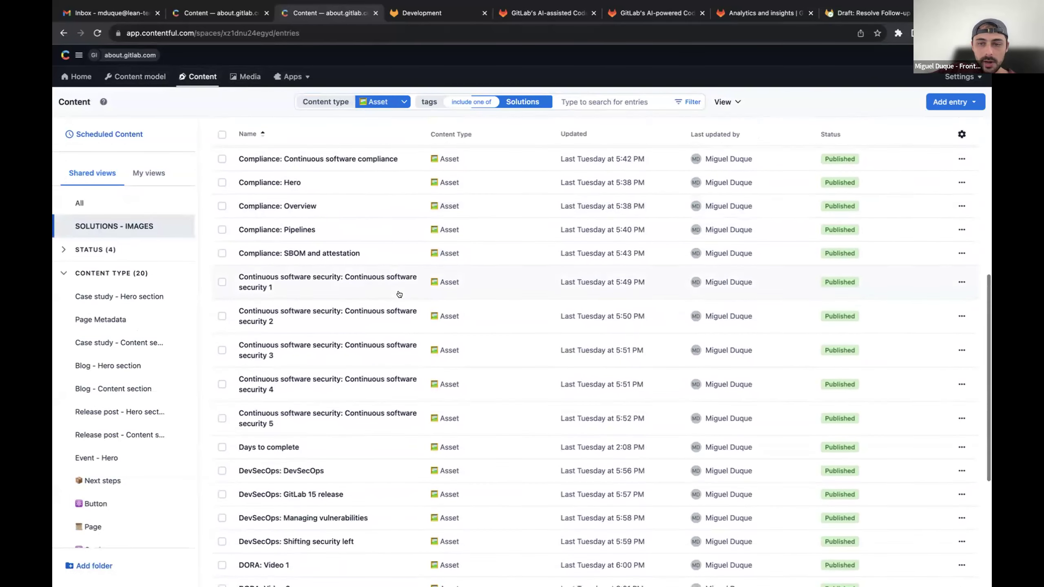
pyautogui.scroll(-5, 399, 294)
pyautogui.scroll(6, 398, 294)
pyautogui.scroll(7, 399, 294)
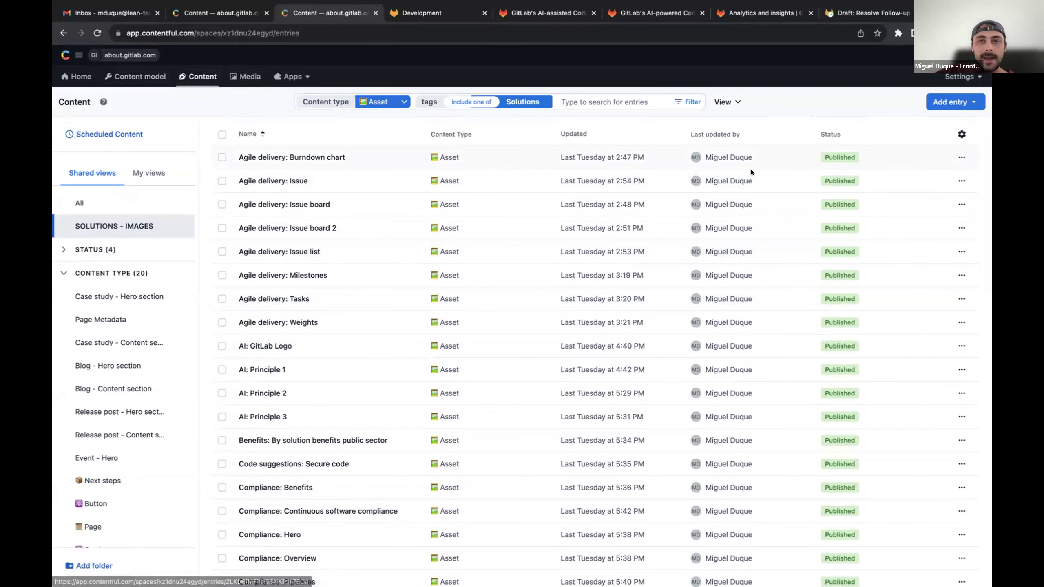
# Step: Scroll through the AI-assisted Code Suggestions page
pyautogui.click(510, 14)
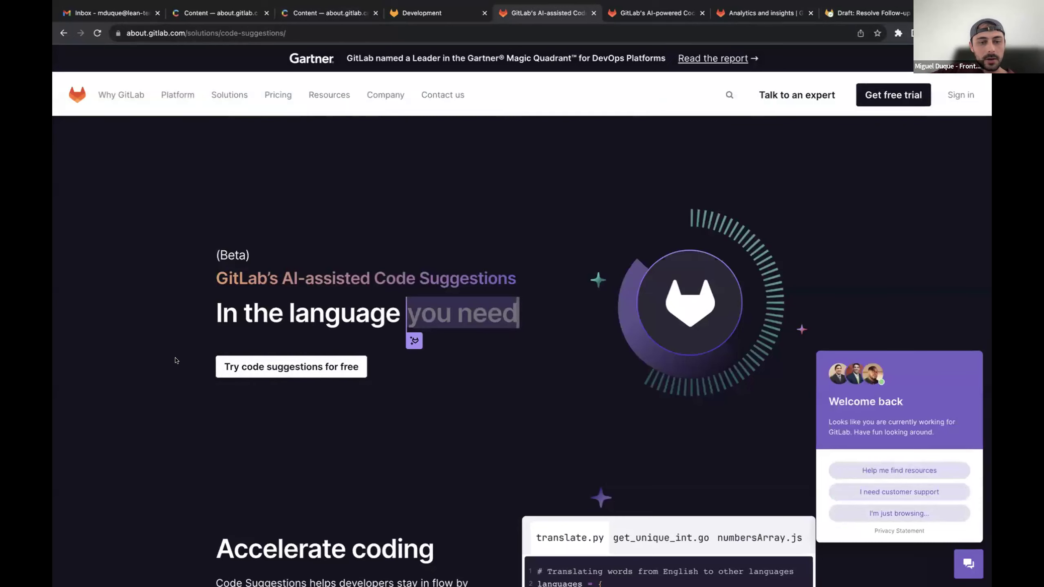
pyautogui.scroll(-12, 175, 360)
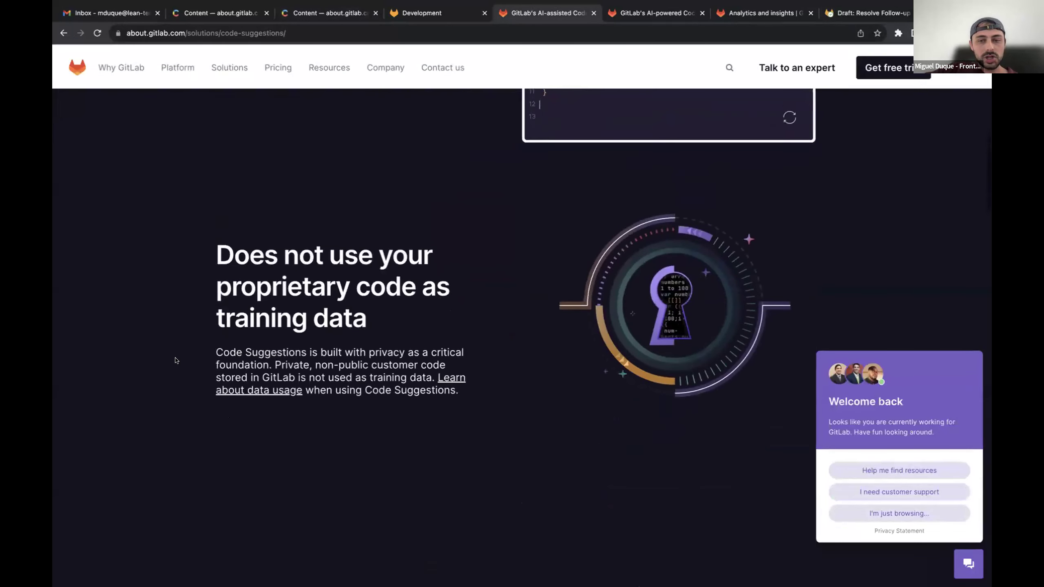
pyautogui.scroll(-8, 175, 360)
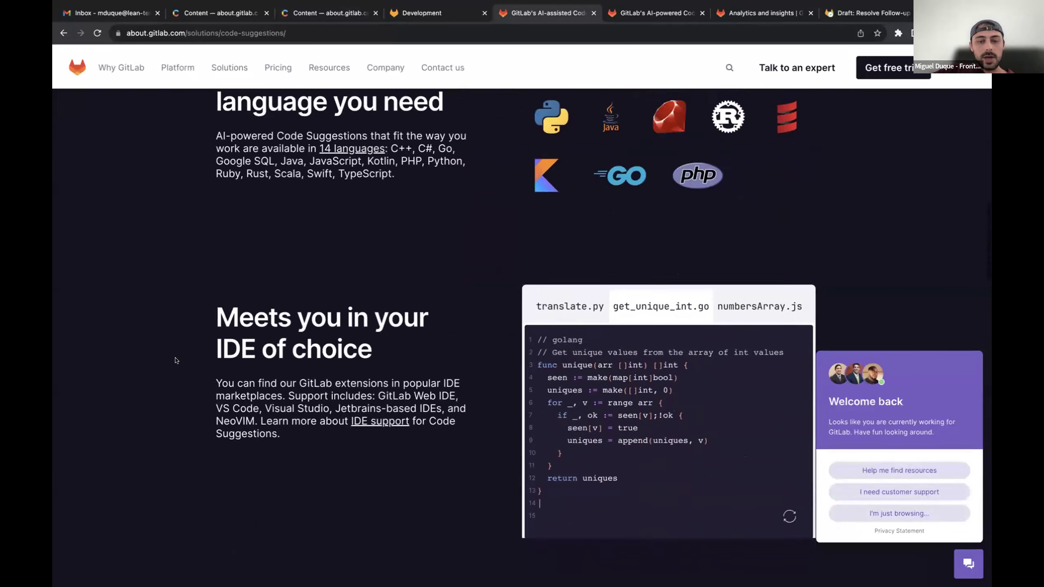
pyautogui.scroll(-4, 176, 361)
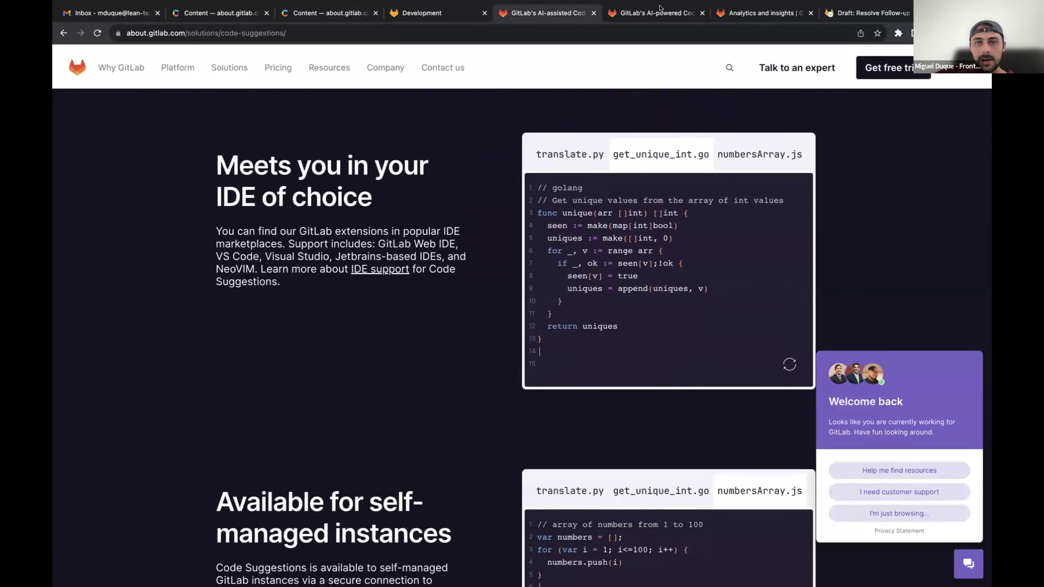
# Step: On the AI-powered Code page preview, cycle the video carousel around to its last slide
pyautogui.click(657, 13)
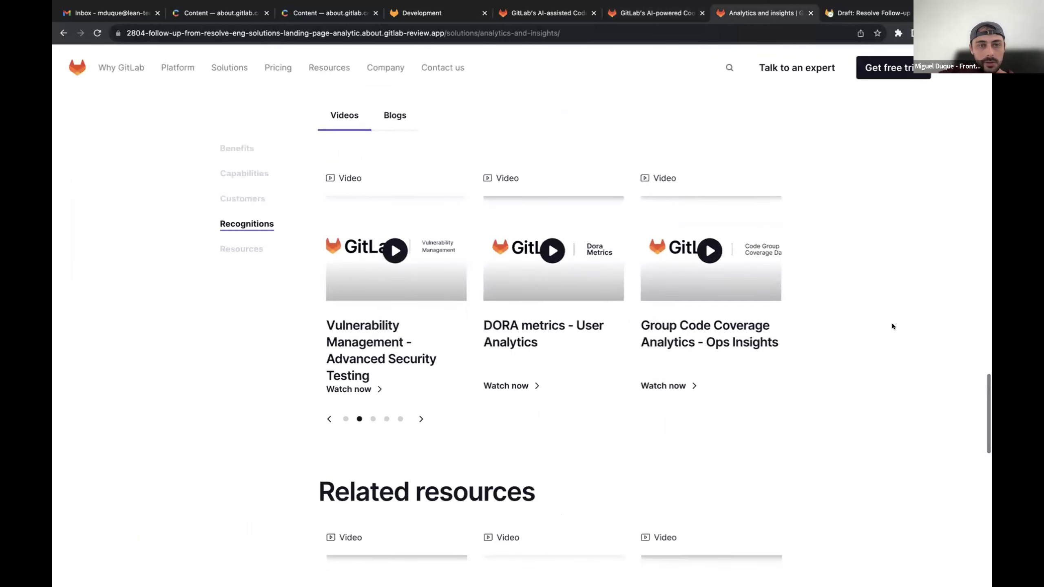
pyautogui.click(320, 419)
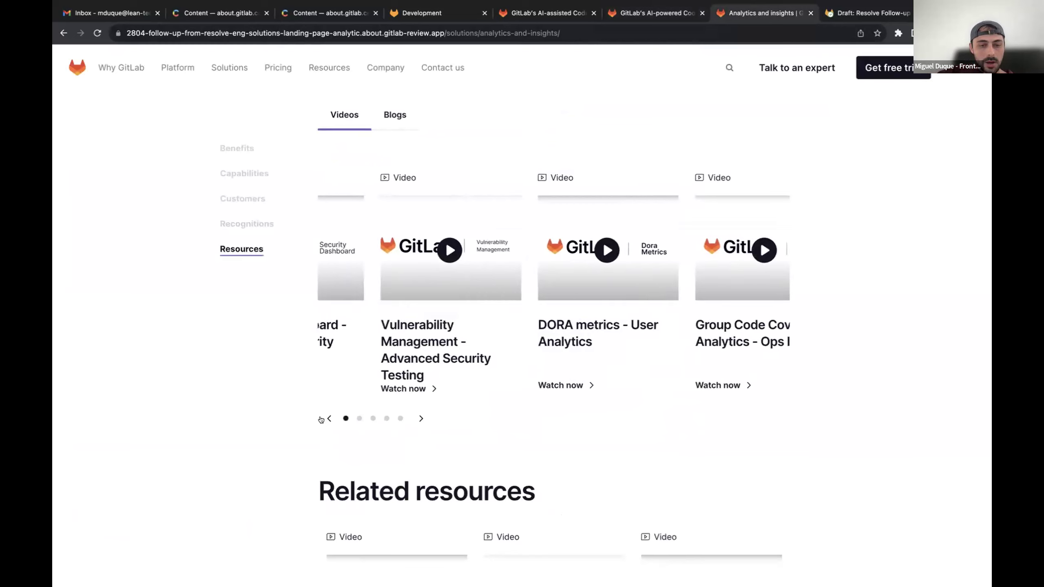
pyautogui.click(321, 419)
pyautogui.click(321, 420)
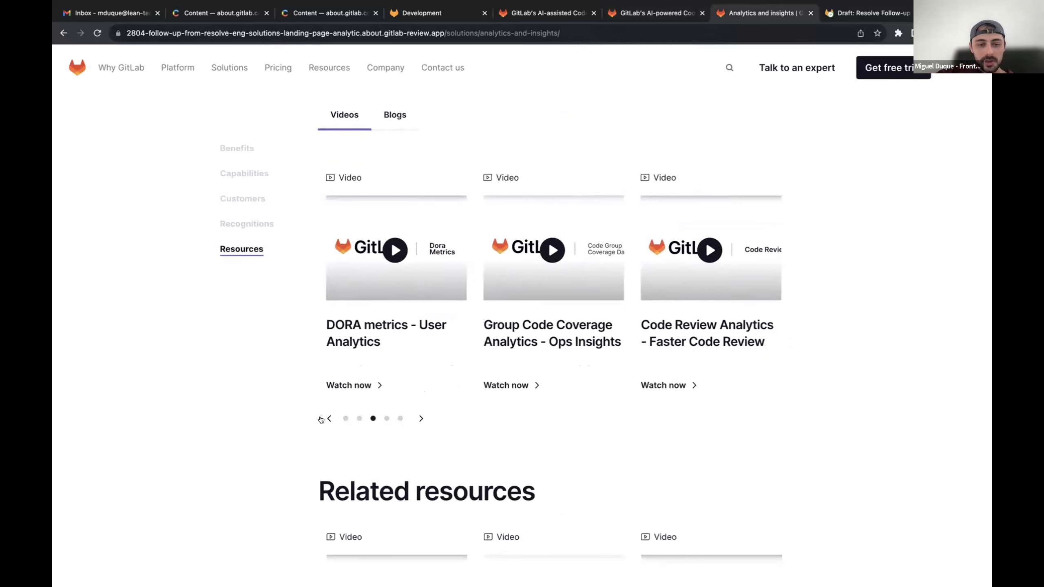
pyautogui.click(321, 420)
pyautogui.click(321, 419)
pyautogui.click(321, 419)
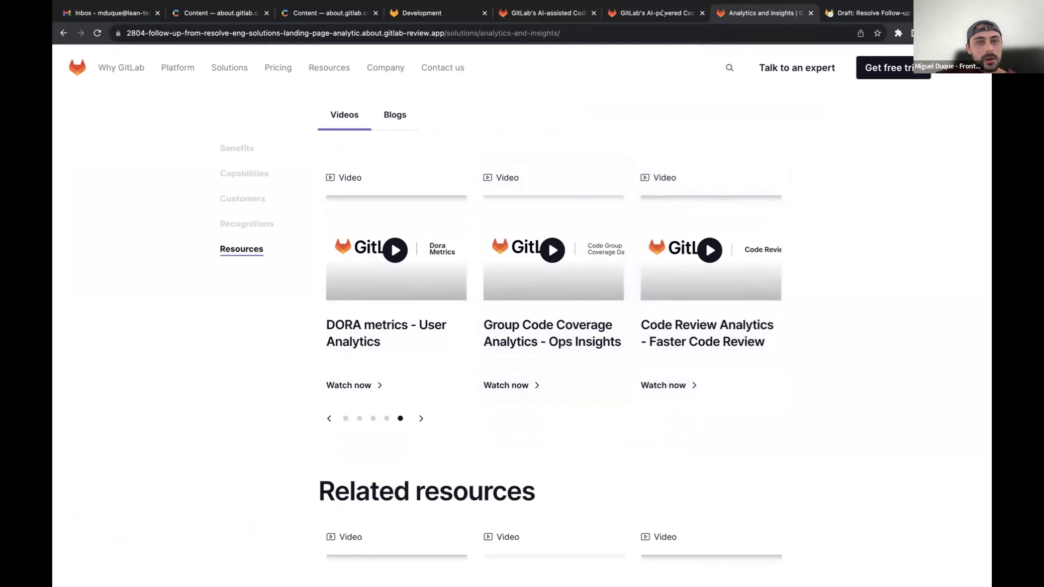
pyautogui.click(460, 13)
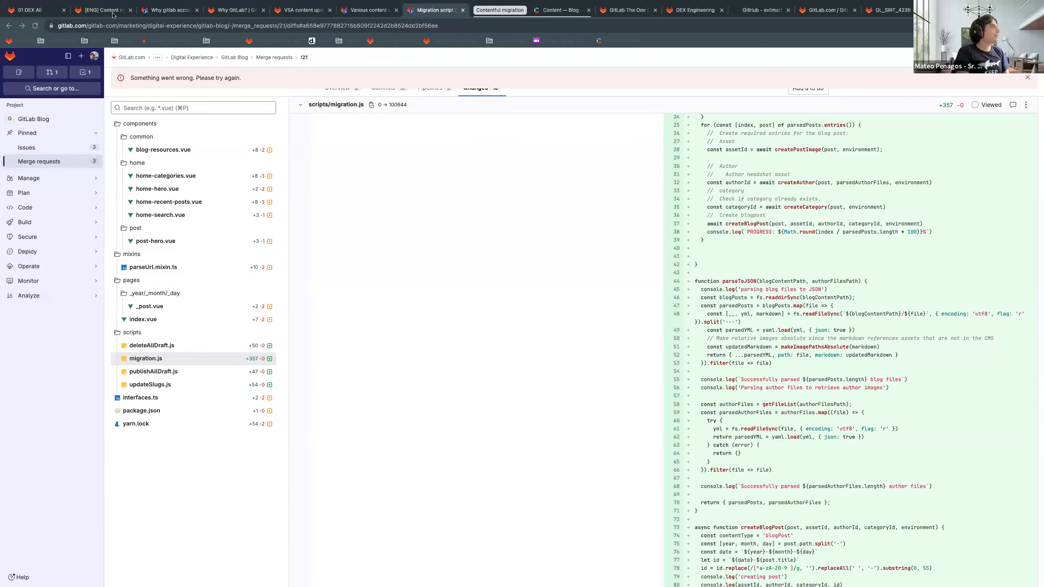
pyautogui.click(116, 14)
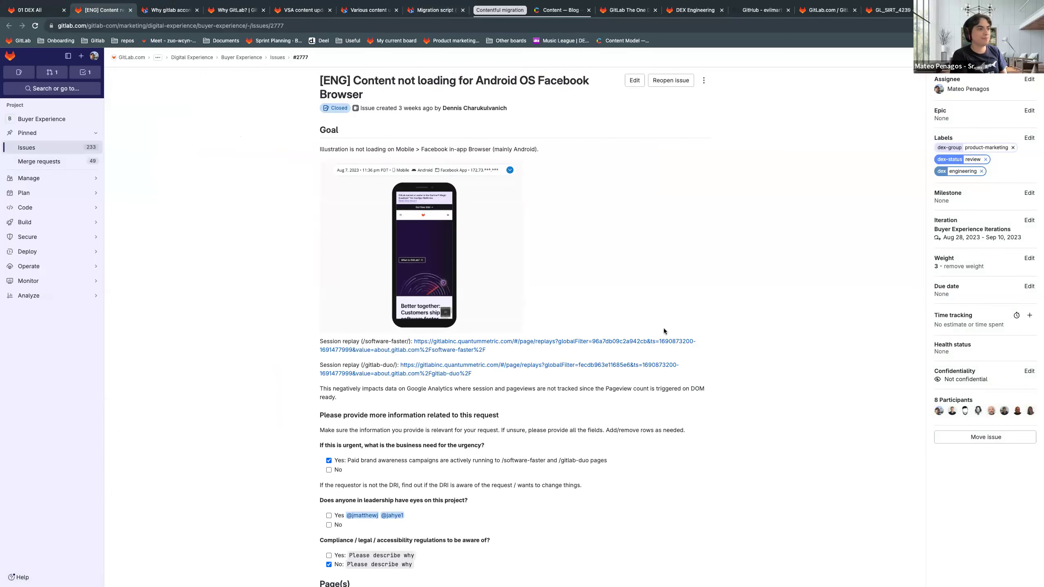
pyautogui.scroll(-3, 719, 337)
pyautogui.scroll(3, 773, 347)
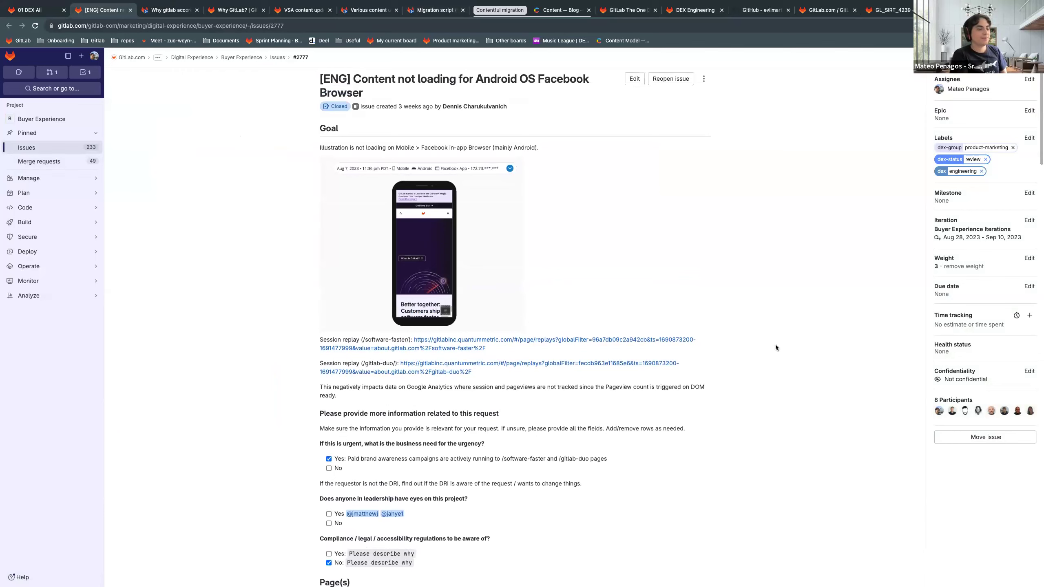
pyautogui.scroll(-2, 735, 343)
pyautogui.scroll(2, 713, 338)
pyautogui.click(168, 10)
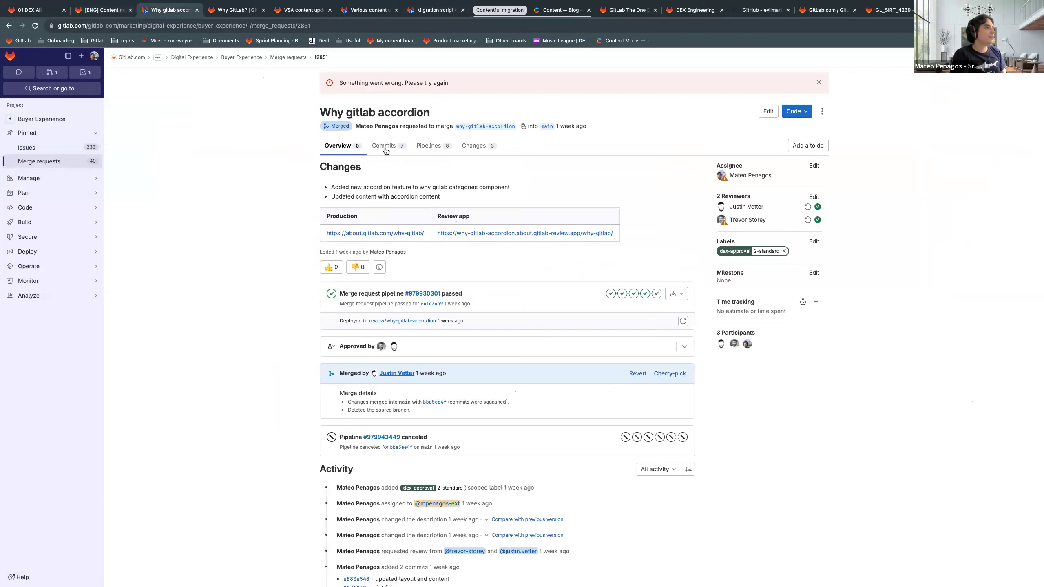
pyautogui.hotkey('ctrl', 'Tab')
pyautogui.scroll(10, 265, 144)
pyautogui.scroll(-4, 482, 322)
pyautogui.scroll(-2, 483, 322)
pyautogui.click(489, 269)
pyautogui.click(489, 329)
pyautogui.scroll(-1, 487, 328)
pyautogui.click(487, 372)
pyautogui.scroll(3, 483, 259)
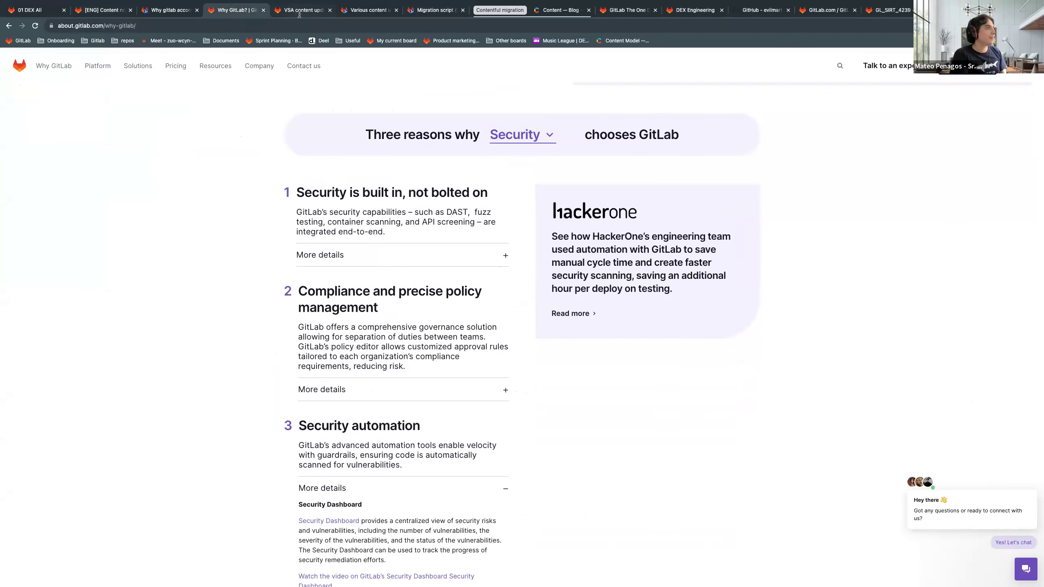
pyautogui.hotkey('ctrl', 'Tab')
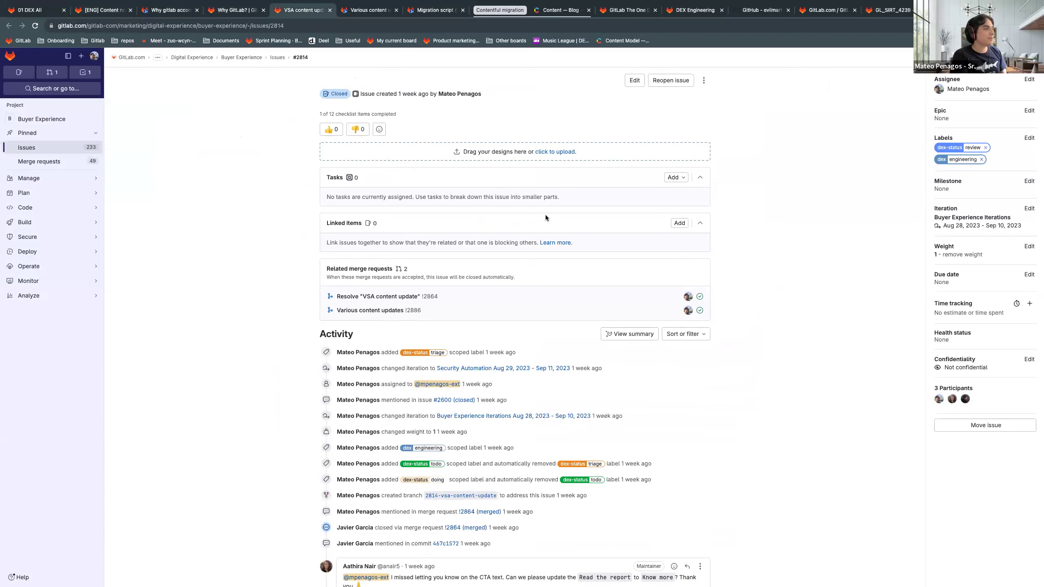
pyautogui.click(360, 12)
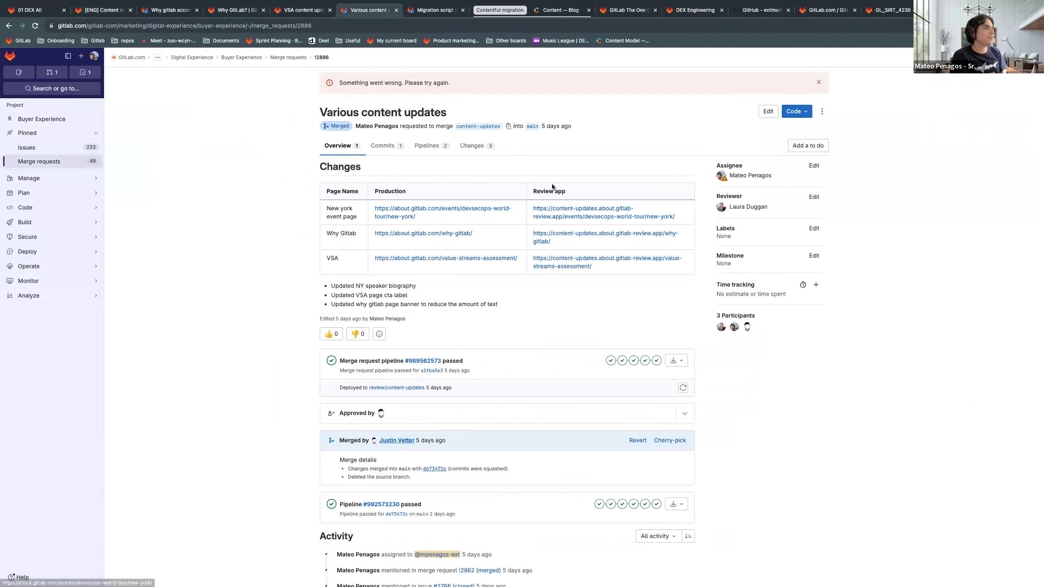
pyautogui.scroll(-1, 463, 236)
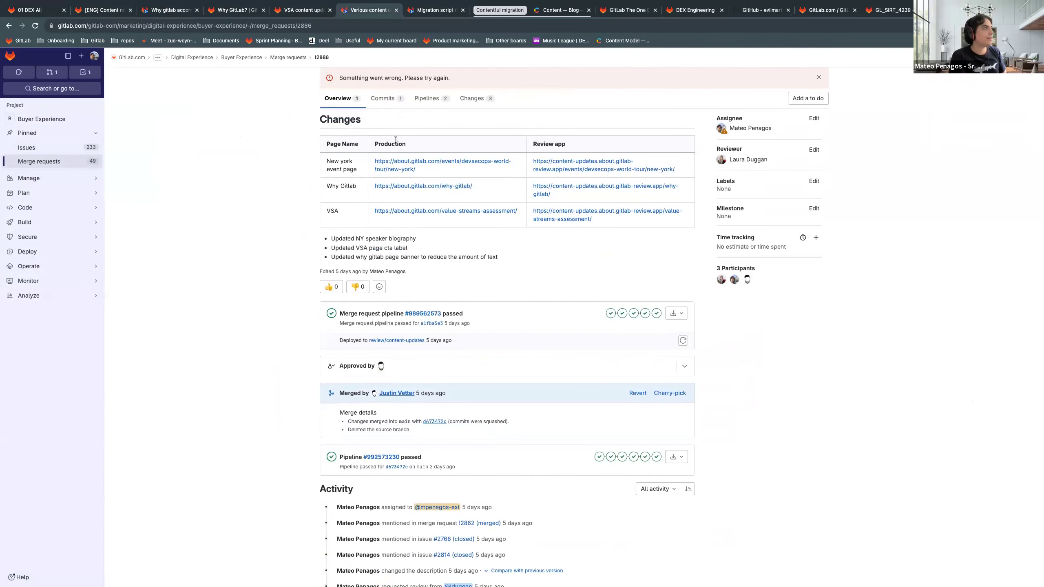
# Step: Return to the Migration script merge request changes and dismiss the 'Something went wrong' error
pyautogui.hotkey('ctrl', 'Tab')
pyautogui.scroll(1, 651, 207)
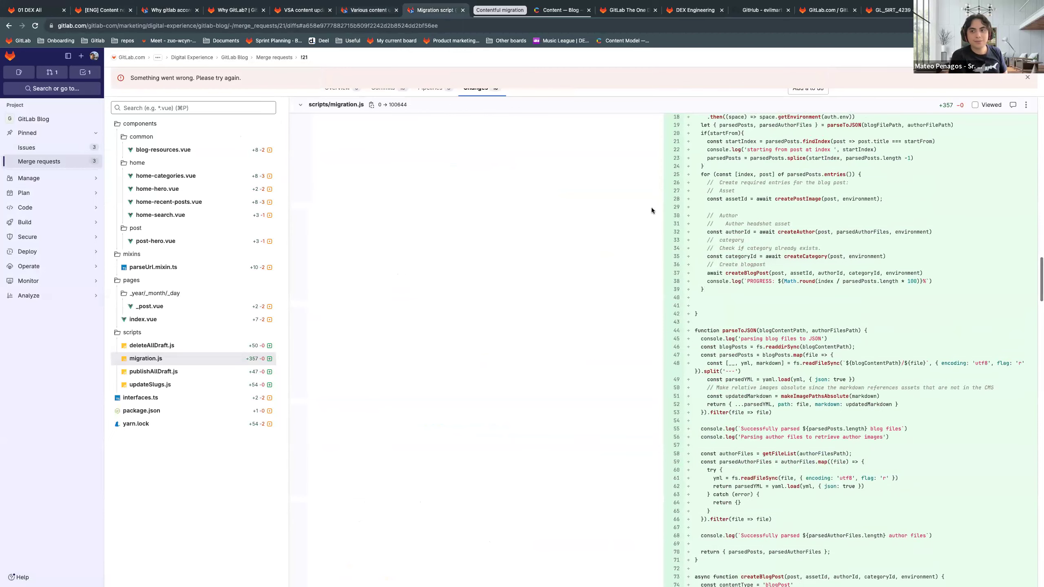
pyautogui.scroll(1, 928, 190)
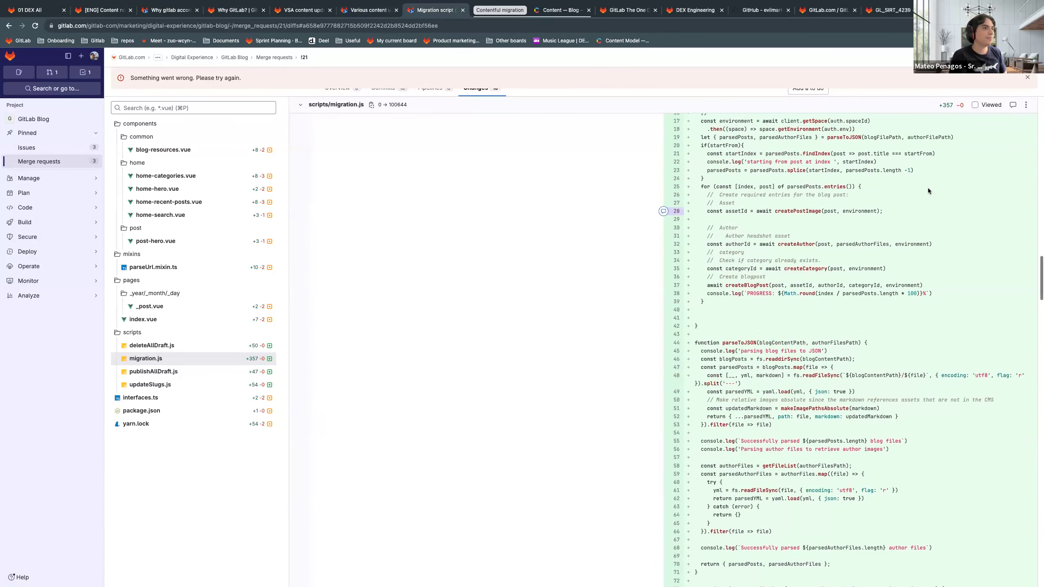
pyautogui.click(1027, 76)
pyautogui.scroll(2, 880, 173)
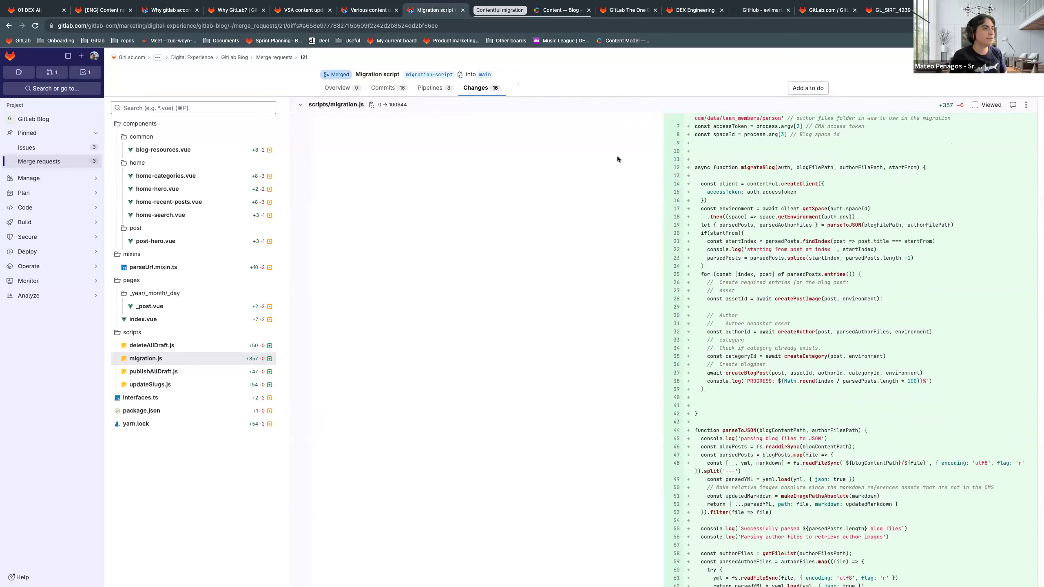
# Step: Scroll the scripts/migration.js diff from createAuthorHeadshot down to createPostImage
pyautogui.scroll(-6, 620, 161)
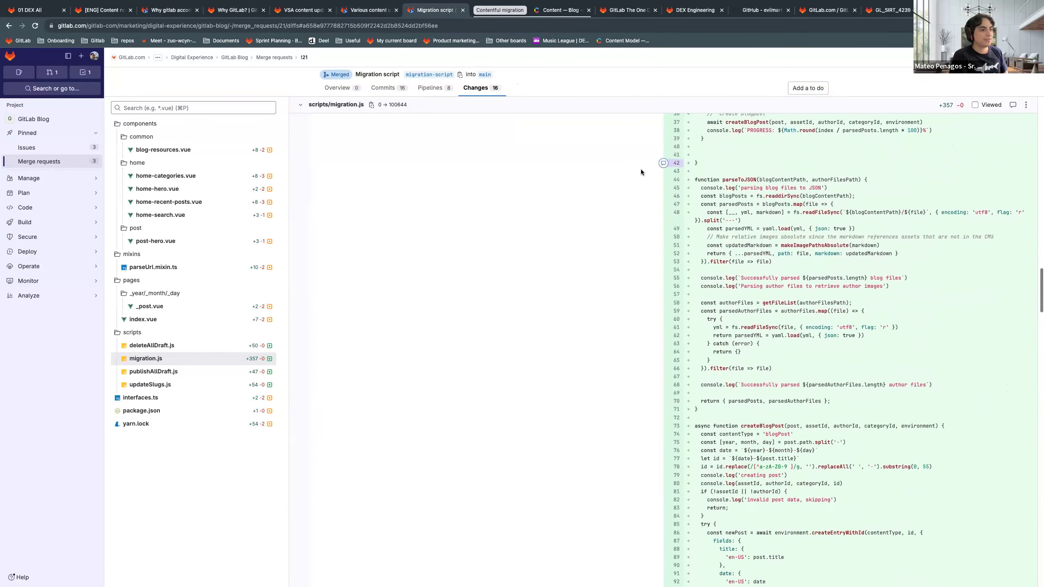
pyautogui.scroll(-20, 650, 173)
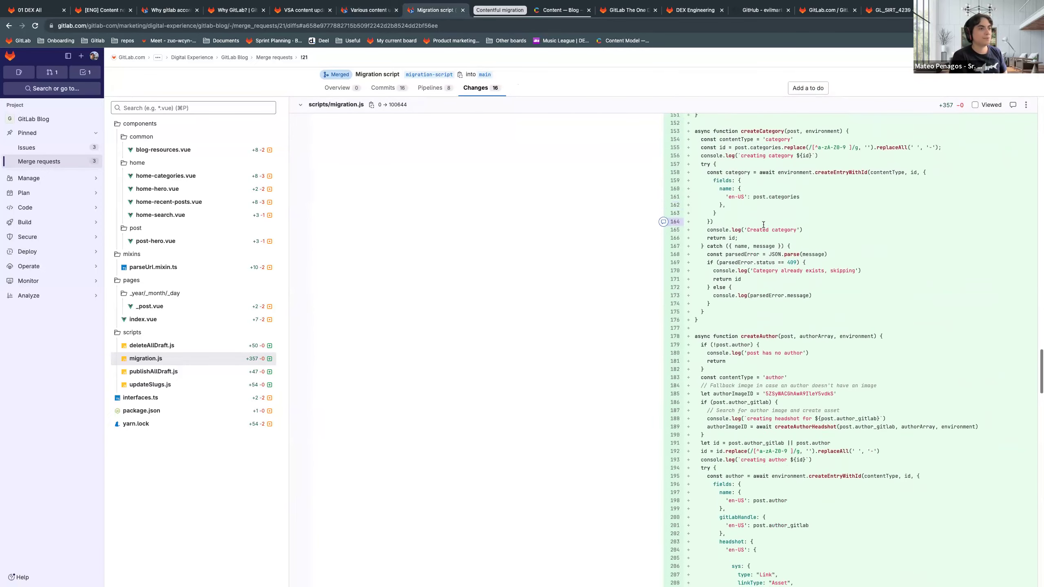
pyautogui.scroll(-10, 758, 223)
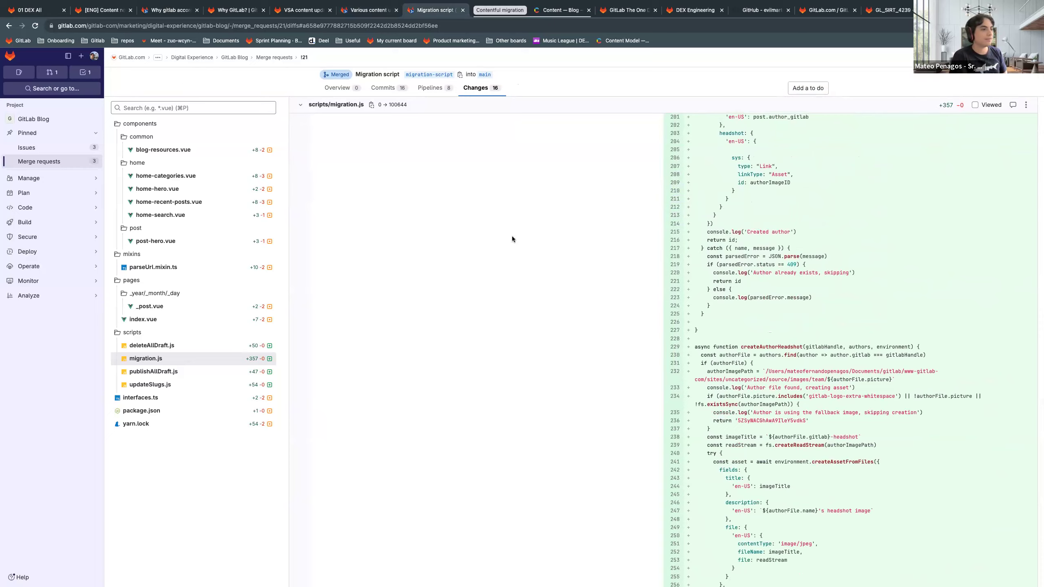
pyautogui.scroll(-5, 512, 238)
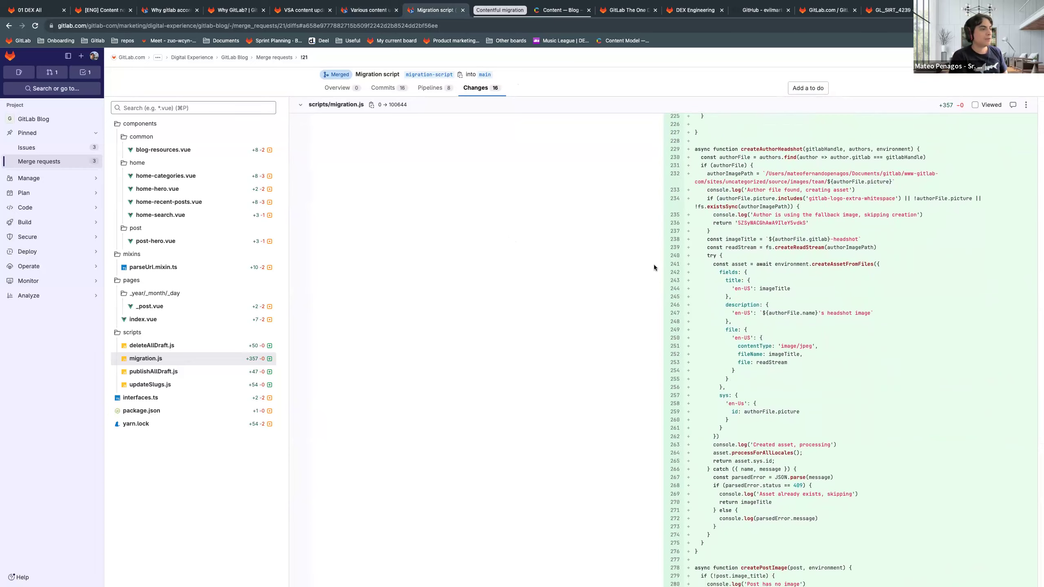
pyautogui.scroll(-2, 651, 264)
pyautogui.scroll(2, 609, 261)
pyautogui.scroll(1, 609, 263)
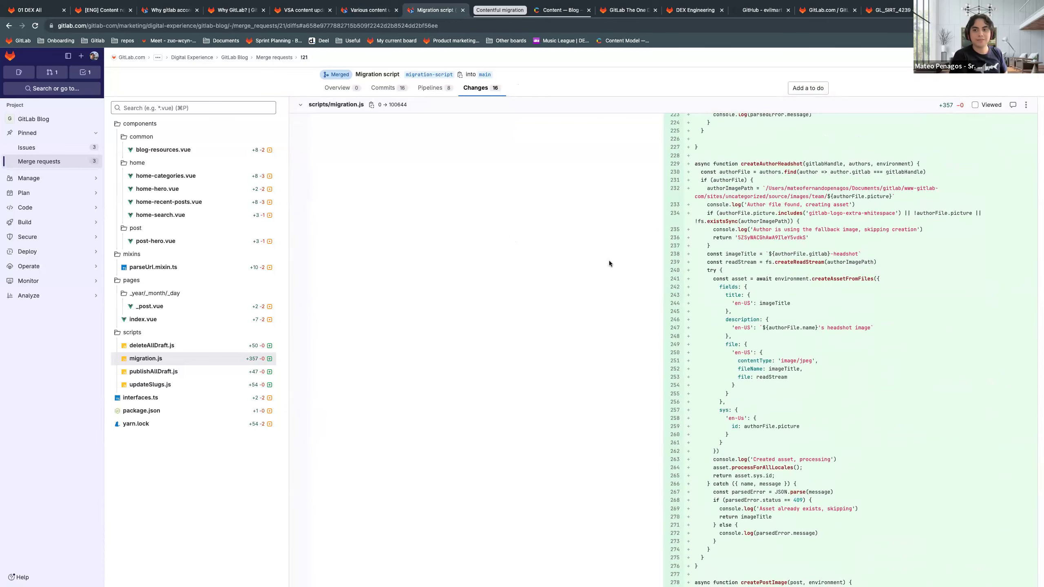
pyautogui.scroll(-5, 608, 263)
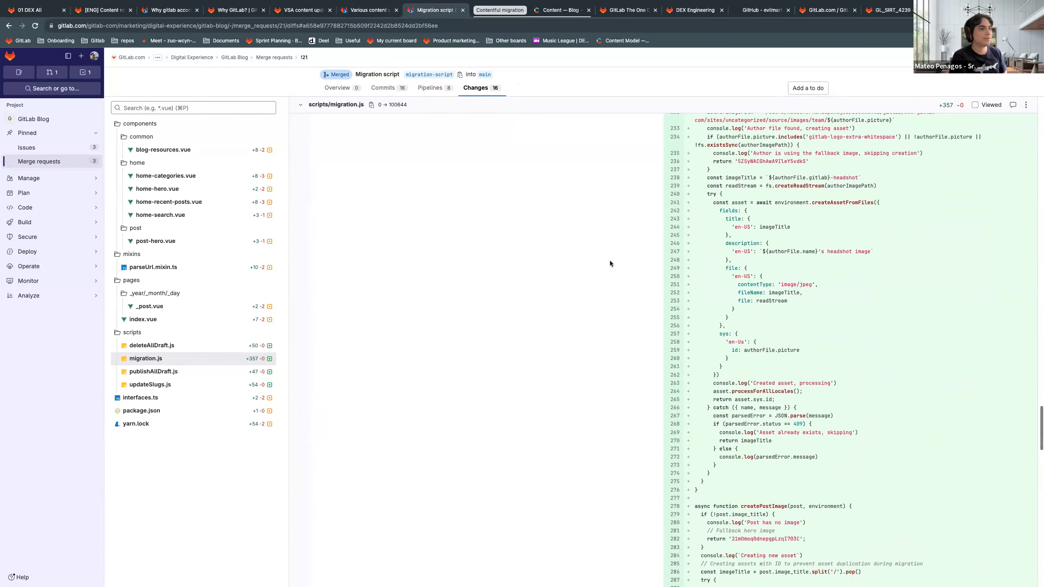
pyautogui.scroll(-3, 608, 259)
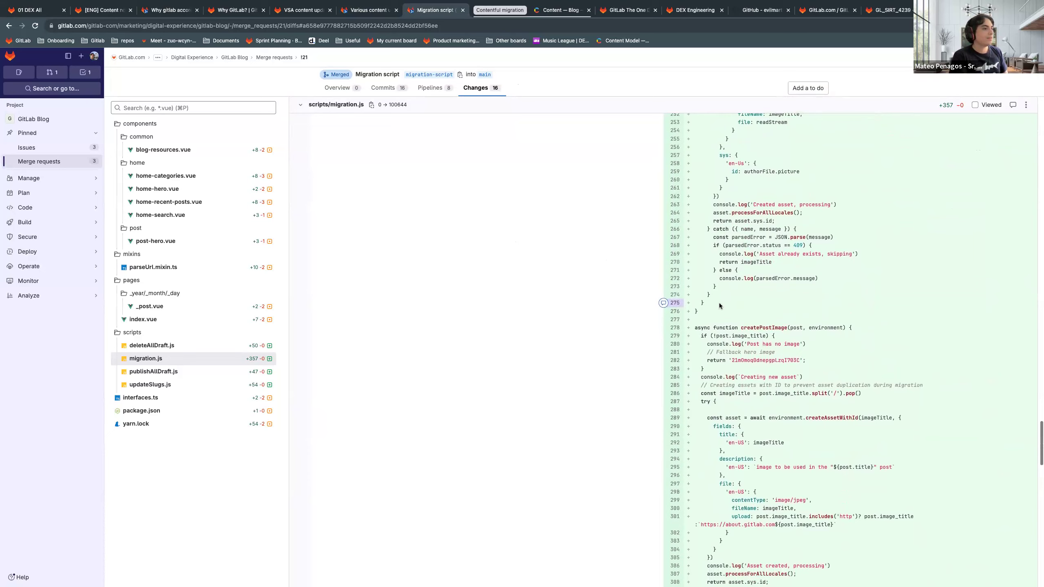
pyautogui.scroll(1, 779, 305)
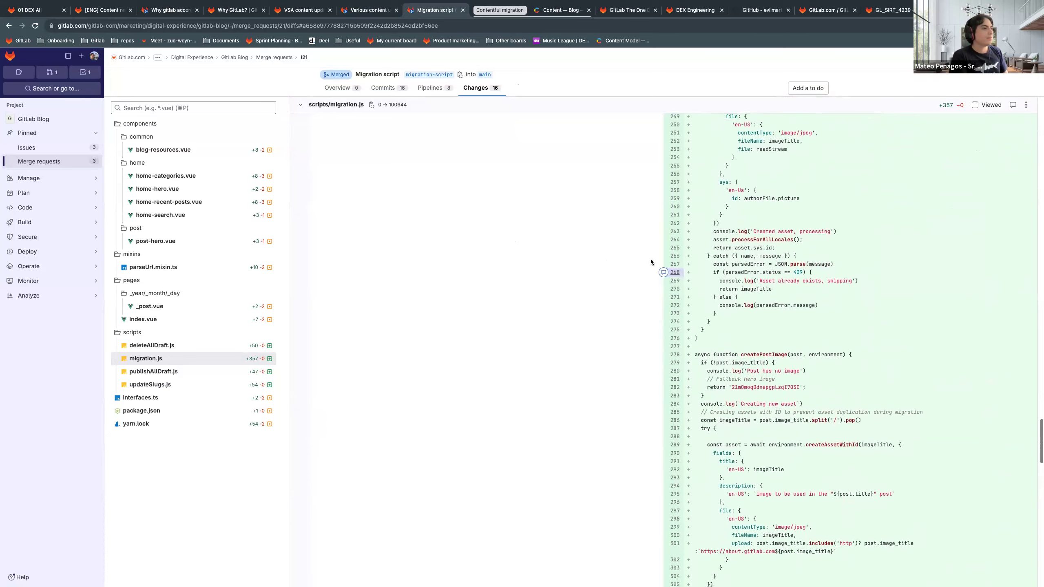
# Step: Open the most recently updated Author entry from the Contentful Blog content list
pyautogui.click(553, 12)
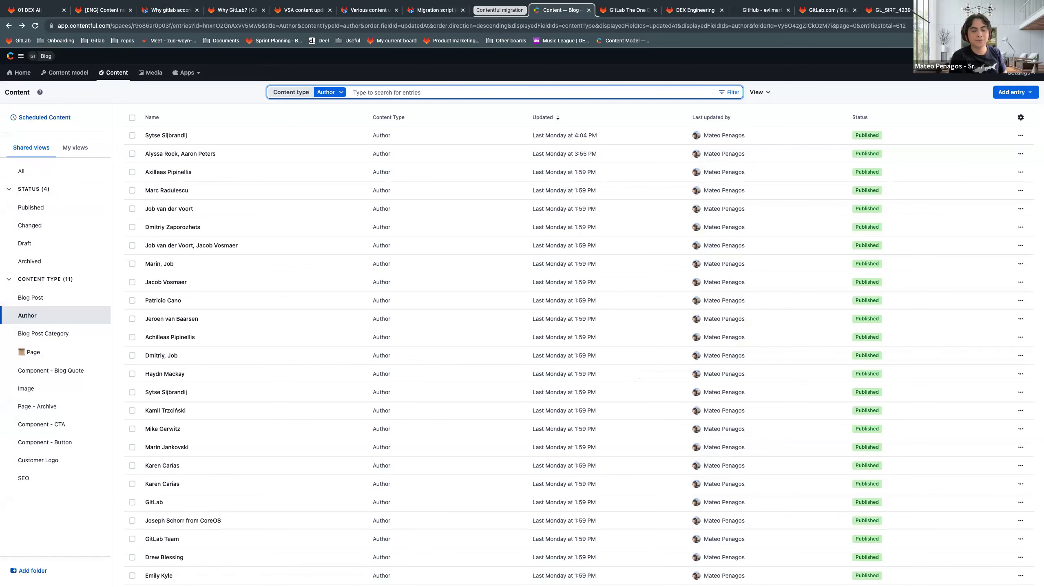
pyautogui.scroll(-3, 992, 492)
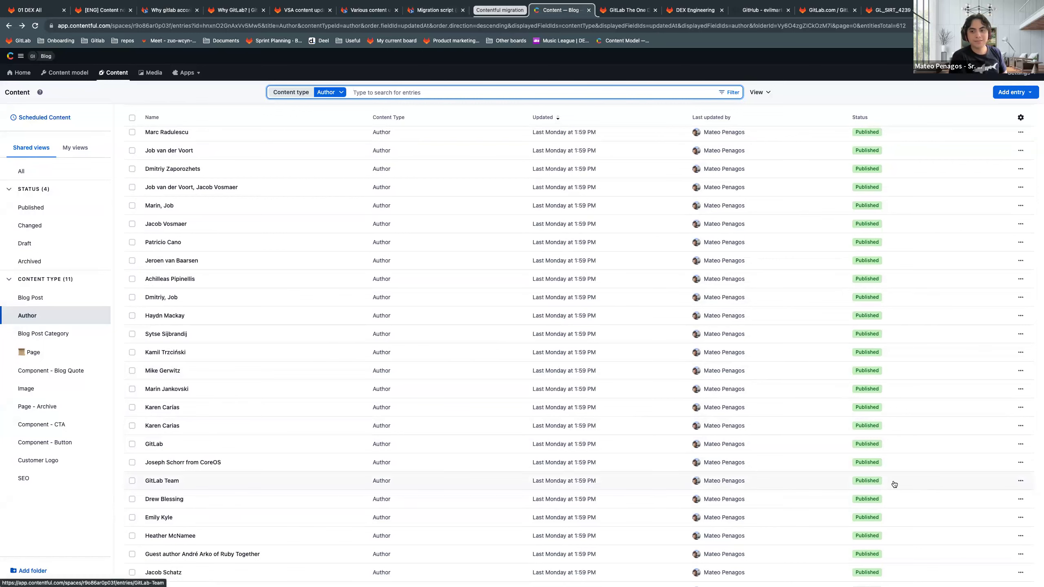
pyautogui.scroll(-1, 914, 488)
pyautogui.scroll(3, 307, 331)
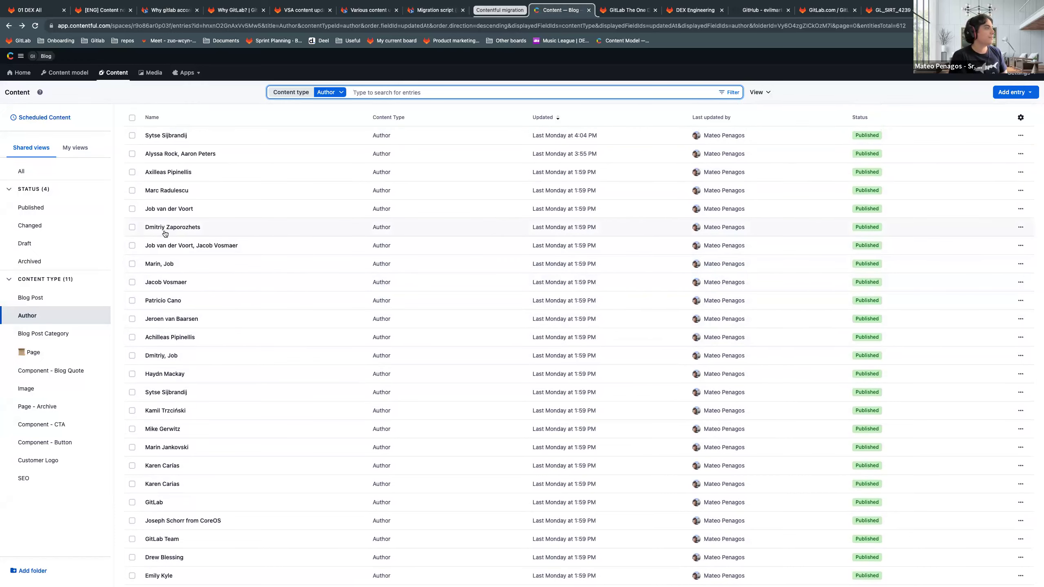
pyautogui.click(177, 142)
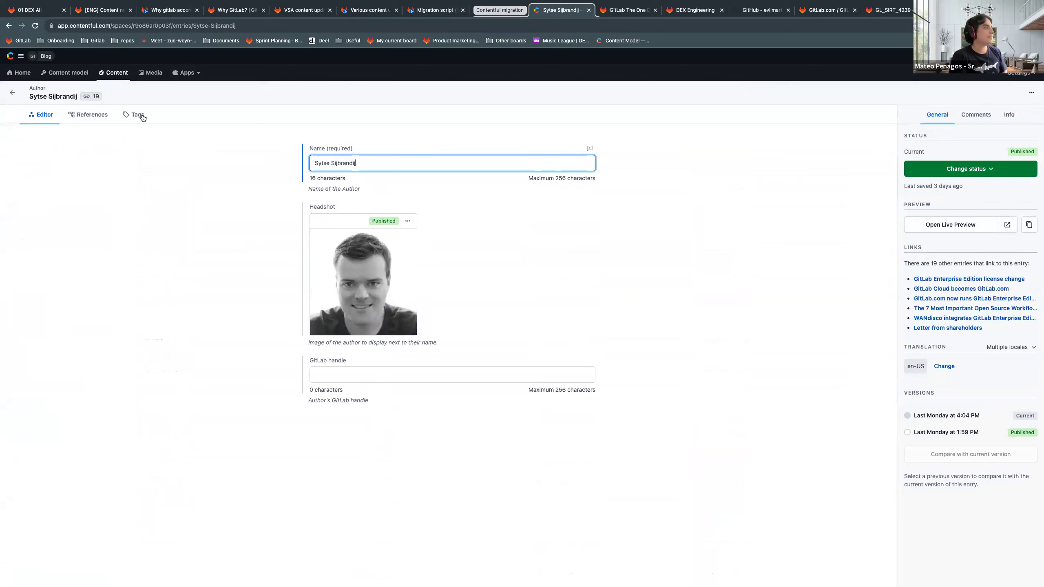
# Step: Open 'GitLab is part of the Y Combinator family' from the author's 19 incoming links
pyautogui.click(87, 99)
pyautogui.scroll(-5, 127, 148)
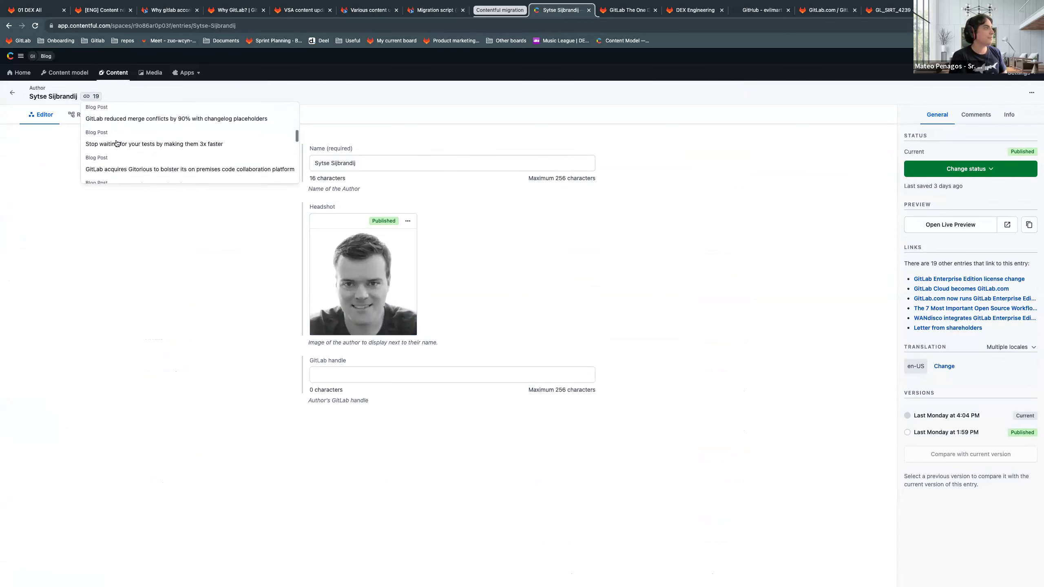
pyautogui.scroll(-2, 156, 144)
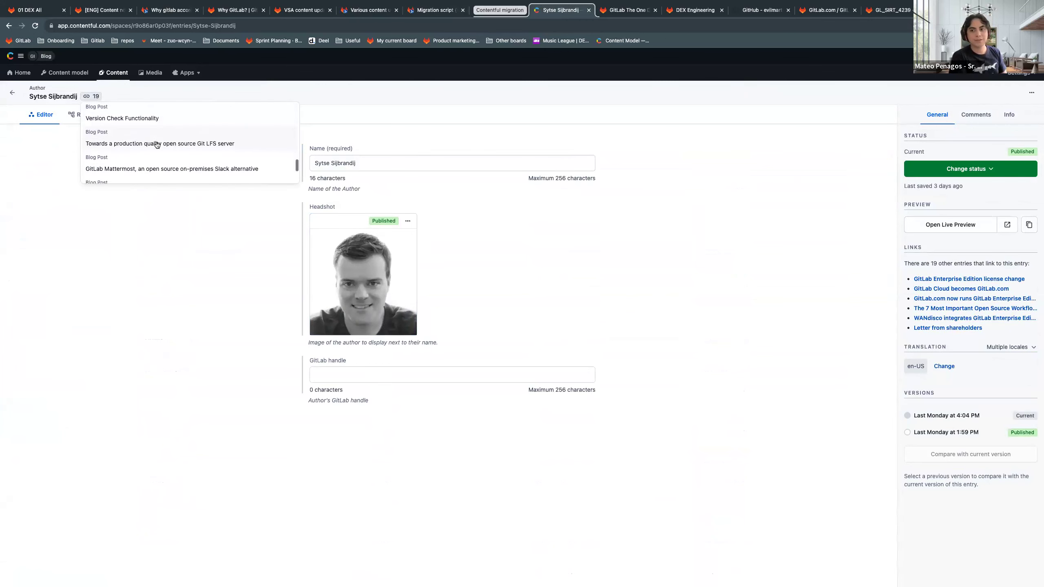
pyautogui.scroll(4, 156, 145)
pyautogui.scroll(1, 157, 145)
pyautogui.click(142, 130)
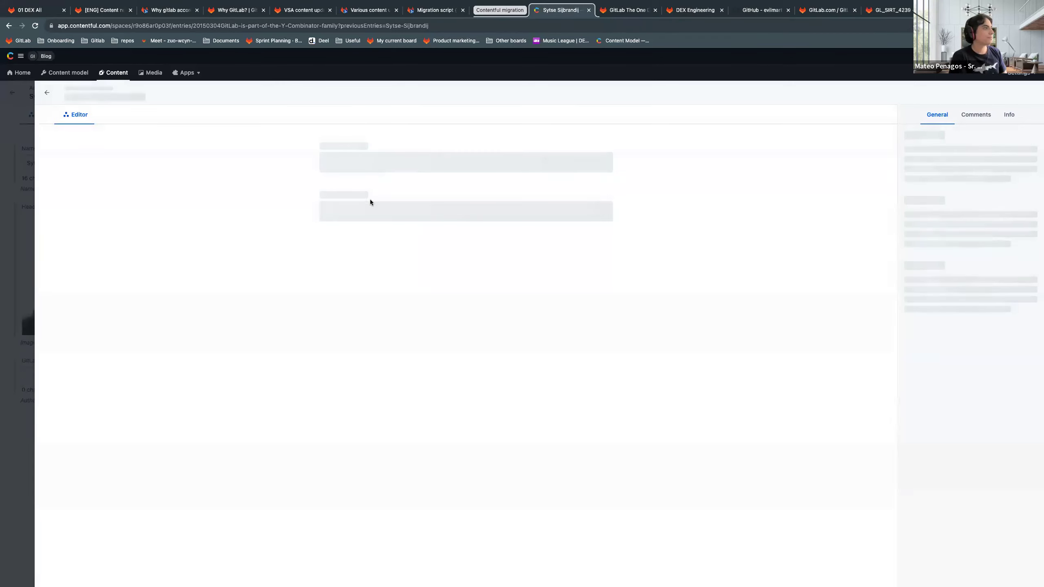
# Step: Review the post's migrated markdown body, briefly highlighting a phrase in it
pyautogui.scroll(-3, 577, 266)
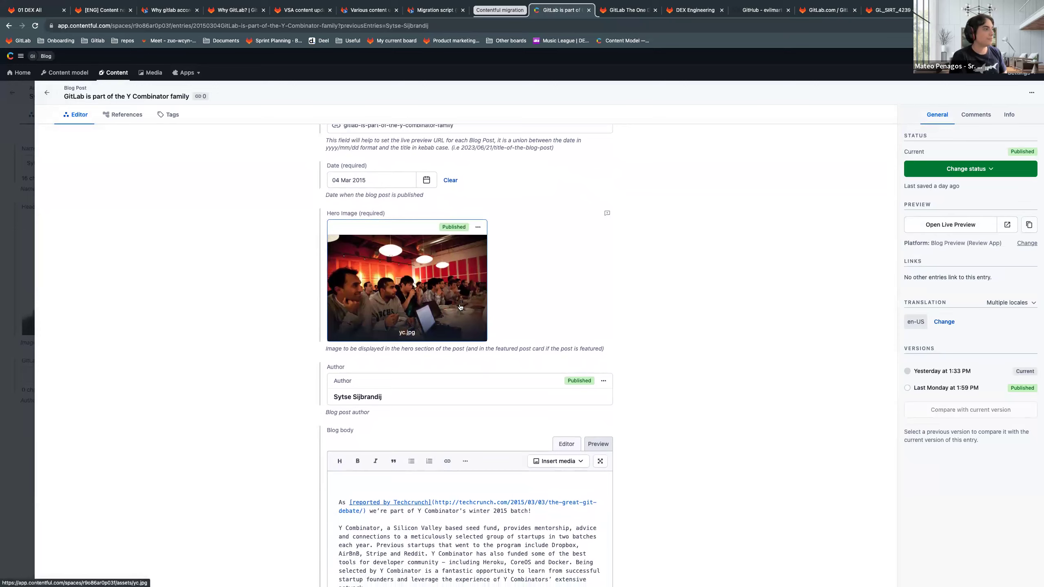
pyautogui.scroll(-4, 514, 313)
pyautogui.scroll(-3, 513, 313)
pyautogui.scroll(2, 524, 398)
pyautogui.scroll(3, 525, 397)
pyautogui.scroll(-6, 505, 428)
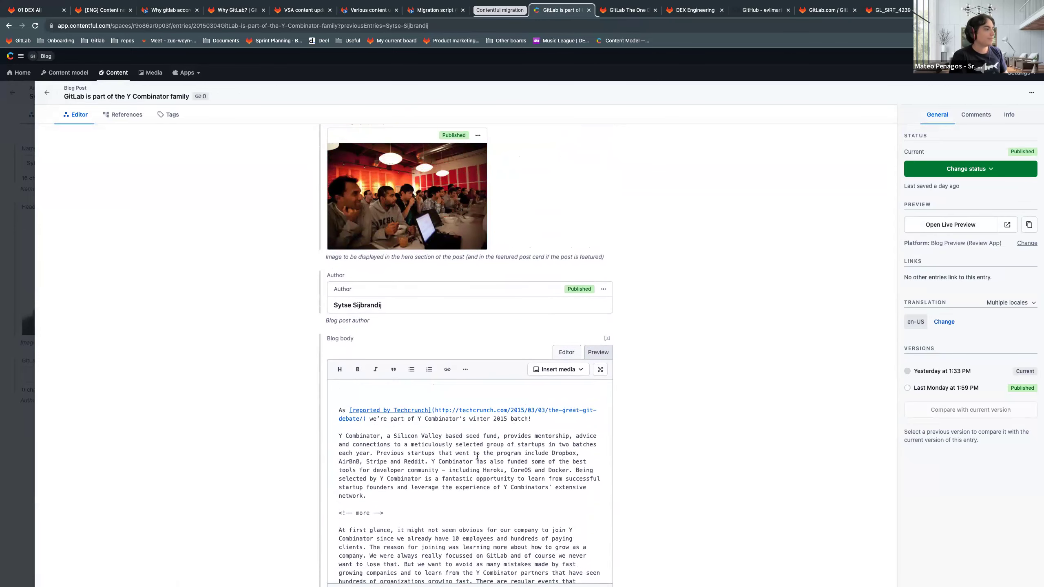
pyautogui.scroll(-3, 698, 447)
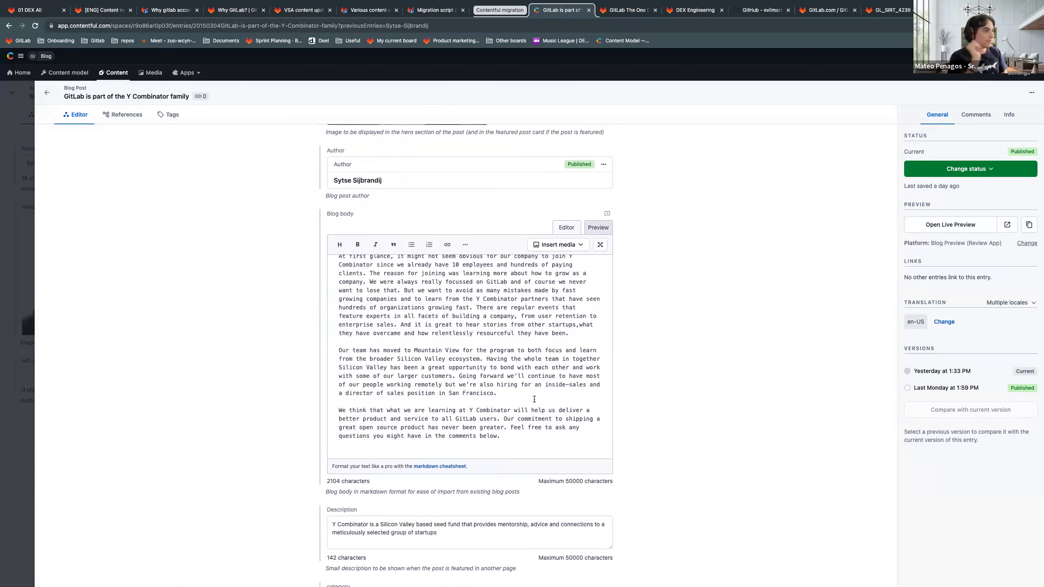
pyautogui.scroll(2, 493, 289)
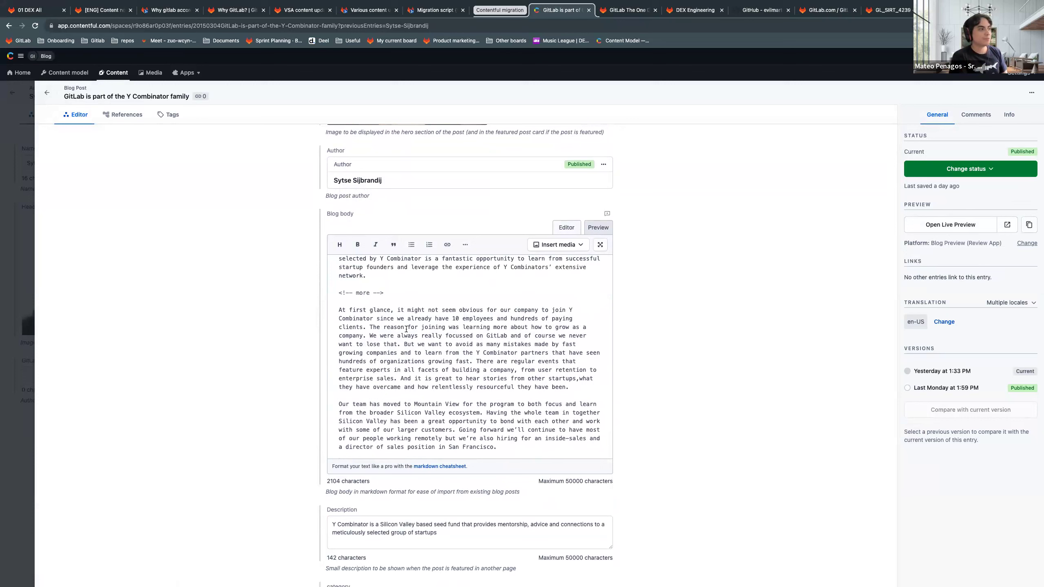
pyautogui.moveTo(408, 327); pyautogui.dragTo(479, 327)
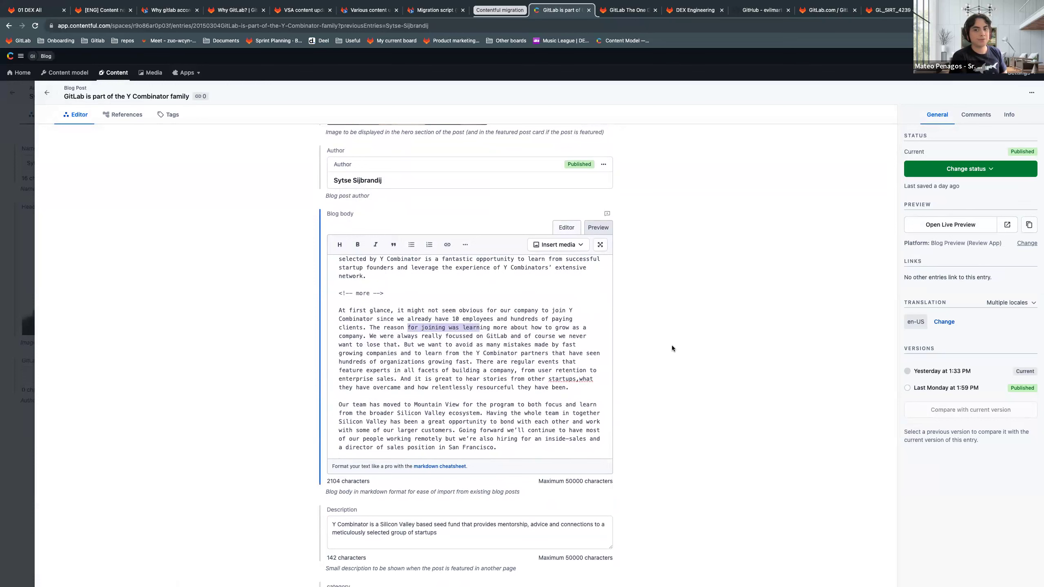
pyautogui.scroll(1, 641, 348)
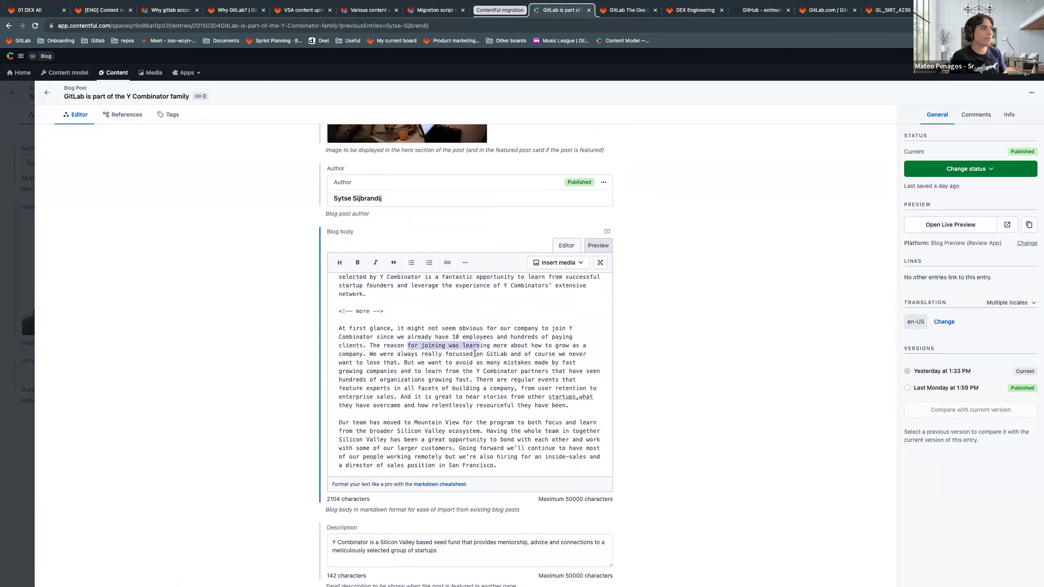
pyautogui.click(483, 370)
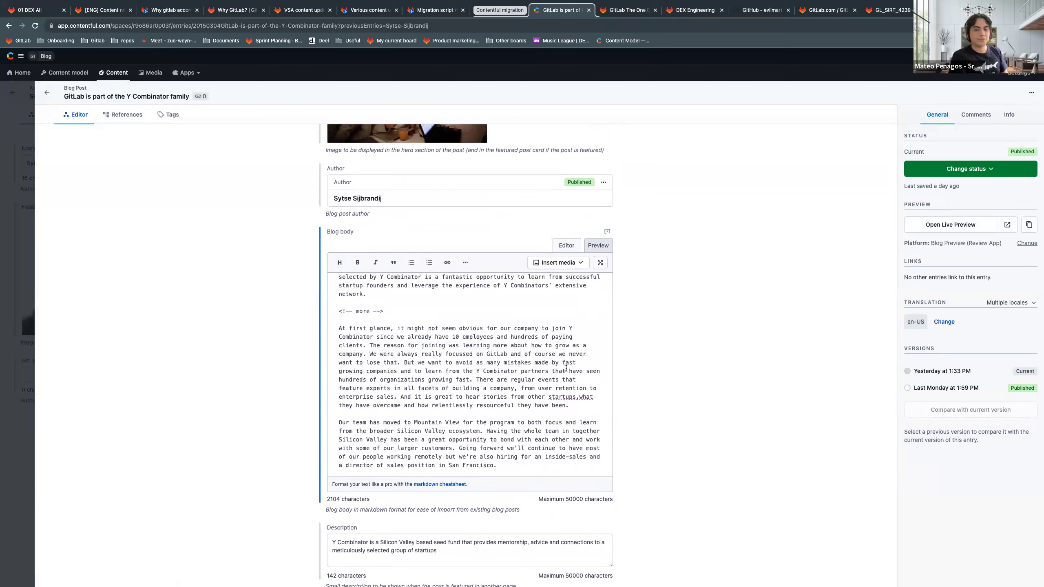
pyautogui.scroll(5, 515, 359)
pyautogui.scroll(-6, 452, 366)
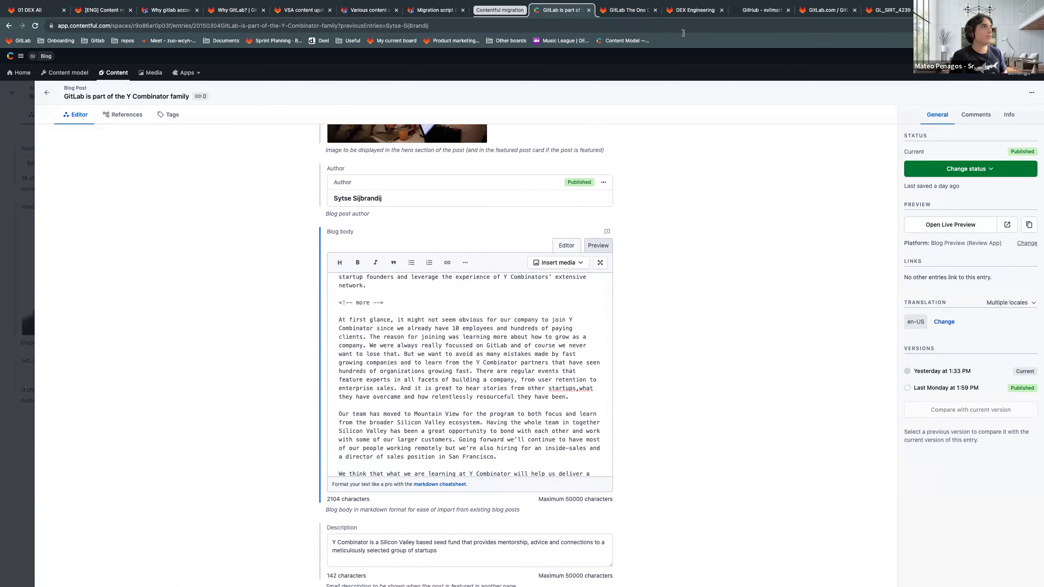
# Step: On the locally running GitLab blog, open the Q4'2020 GitLab Hackathon post
pyautogui.click(616, 12)
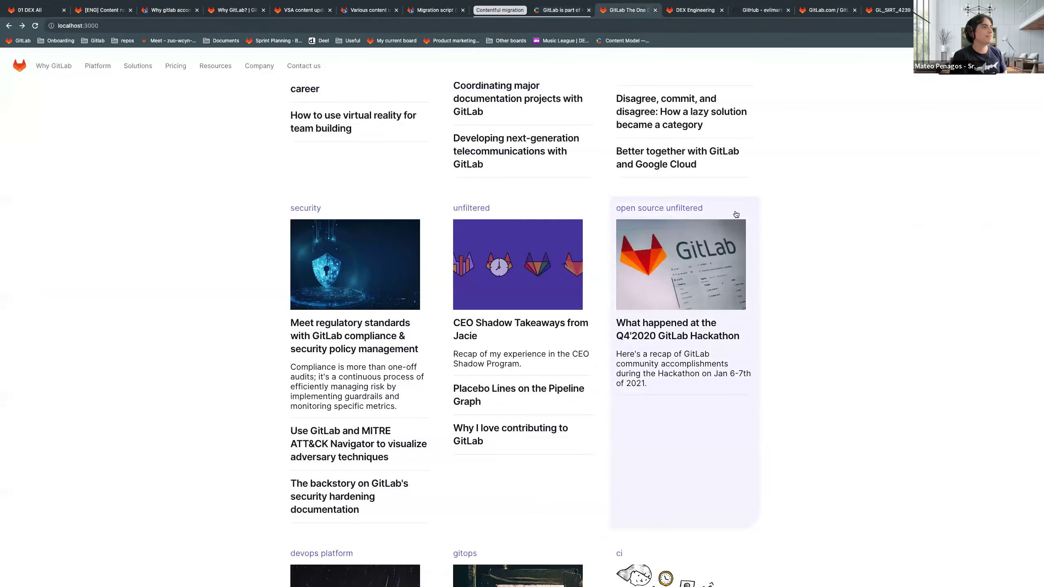
pyautogui.scroll(5, 846, 235)
pyautogui.scroll(-1, 844, 237)
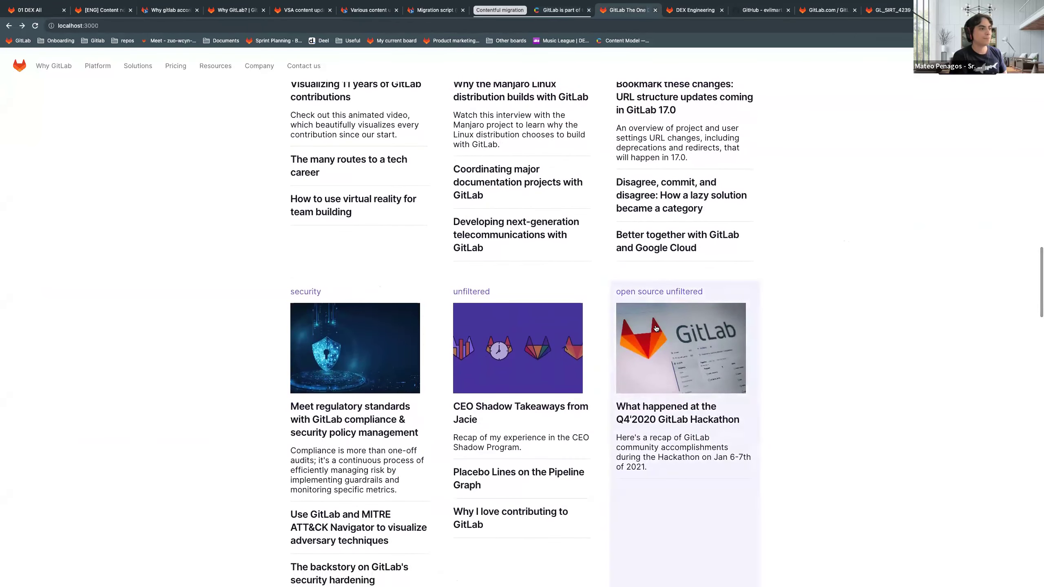
pyautogui.scroll(5, 828, 257)
pyautogui.scroll(20, 826, 257)
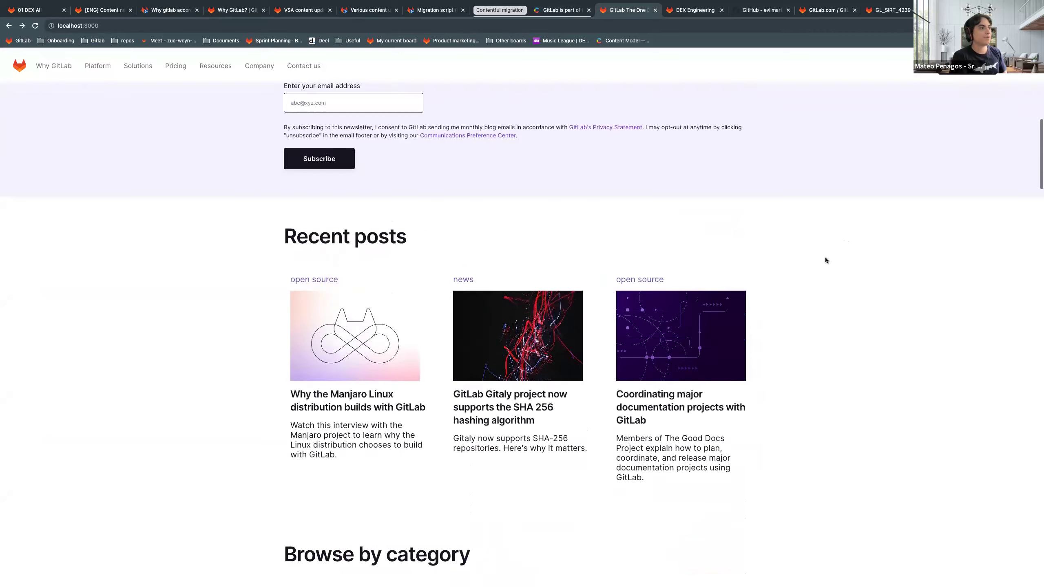
pyautogui.scroll(-15, 826, 260)
pyautogui.scroll(-20, 825, 257)
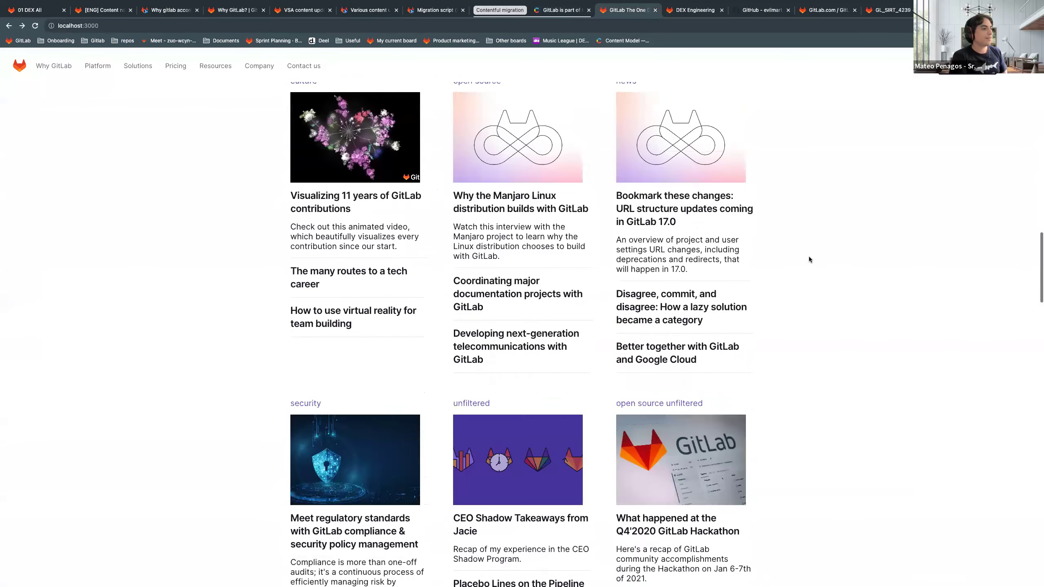
pyautogui.scroll(2, 792, 249)
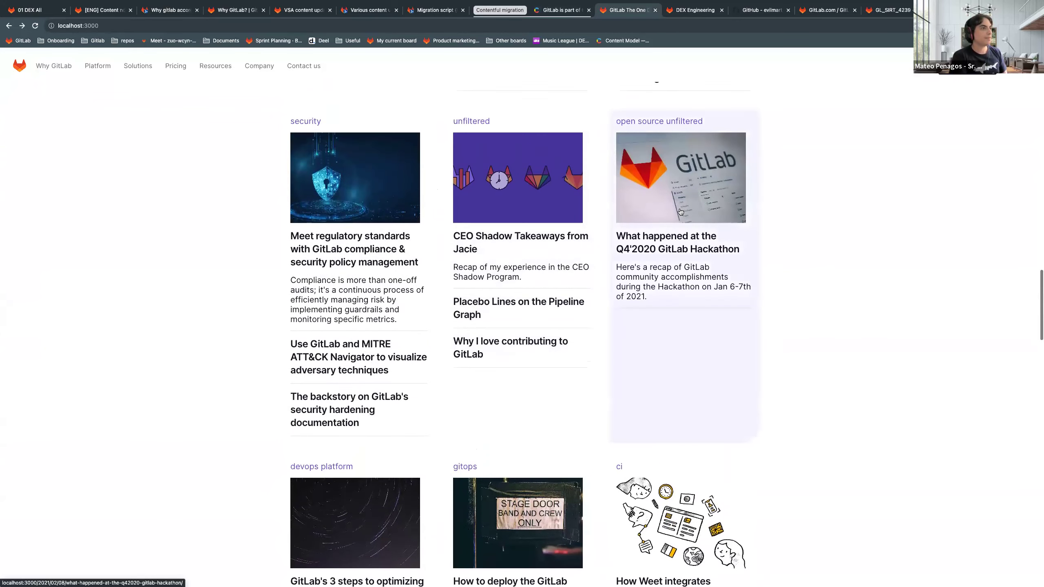
pyautogui.click(729, 239)
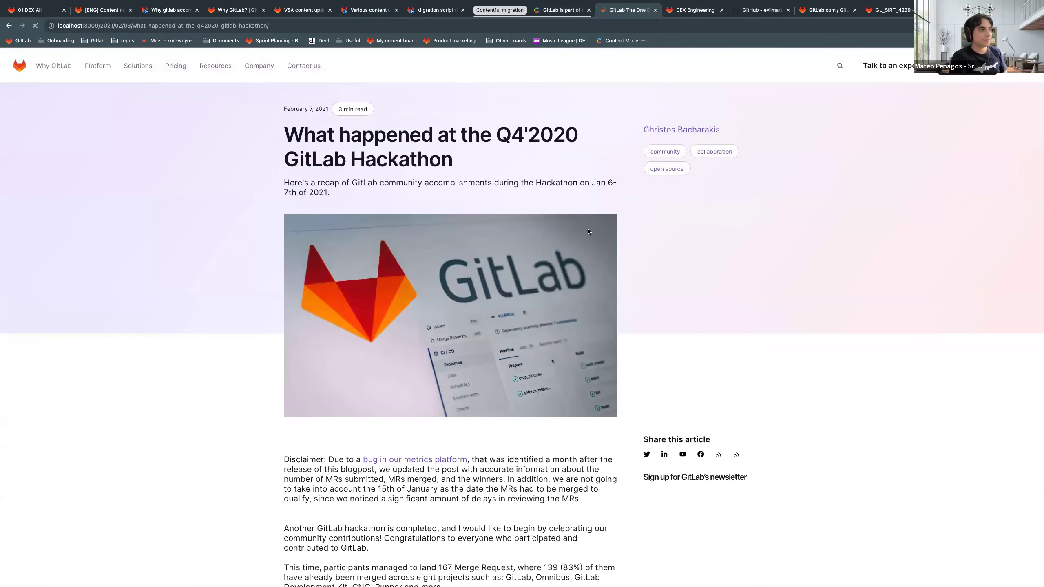
# Step: Read through the Hackathon post, then open the browser-based DAST and passive checks article
pyautogui.scroll(-7, 620, 234)
pyautogui.scroll(-4, 620, 237)
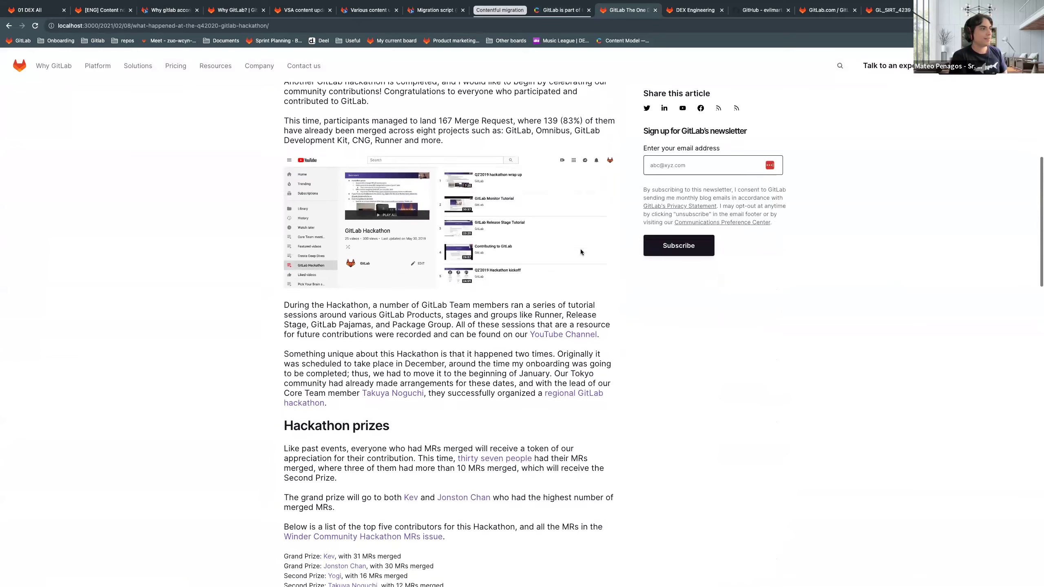
pyautogui.scroll(-1, 369, 223)
pyautogui.scroll(1, 394, 225)
pyautogui.scroll(-15, 415, 227)
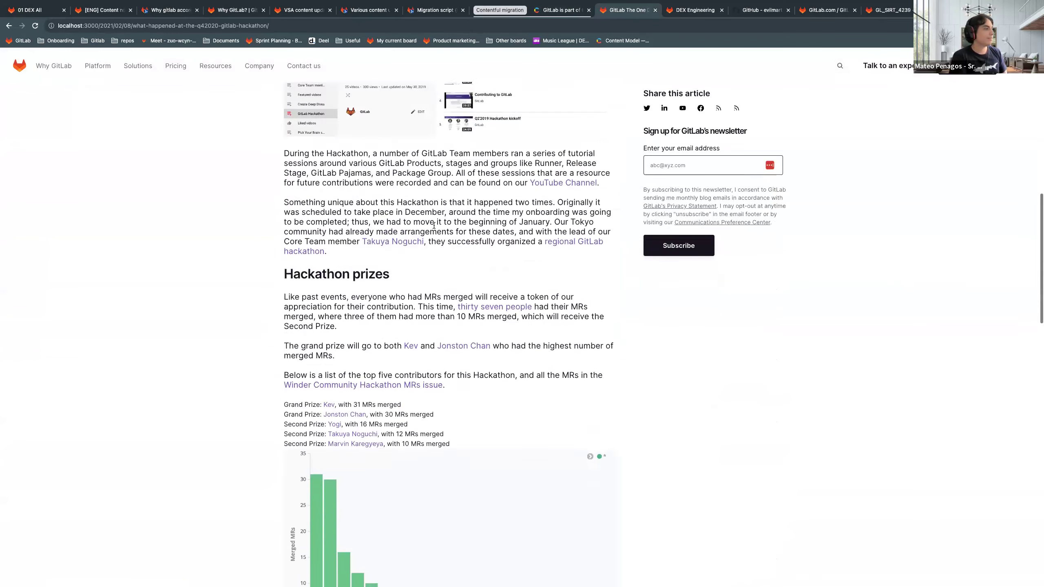
pyautogui.scroll(-6, 451, 224)
pyautogui.scroll(9, 452, 222)
pyautogui.hscroll(-2, 169, 106)
pyautogui.hscroll(-2, 170, 106)
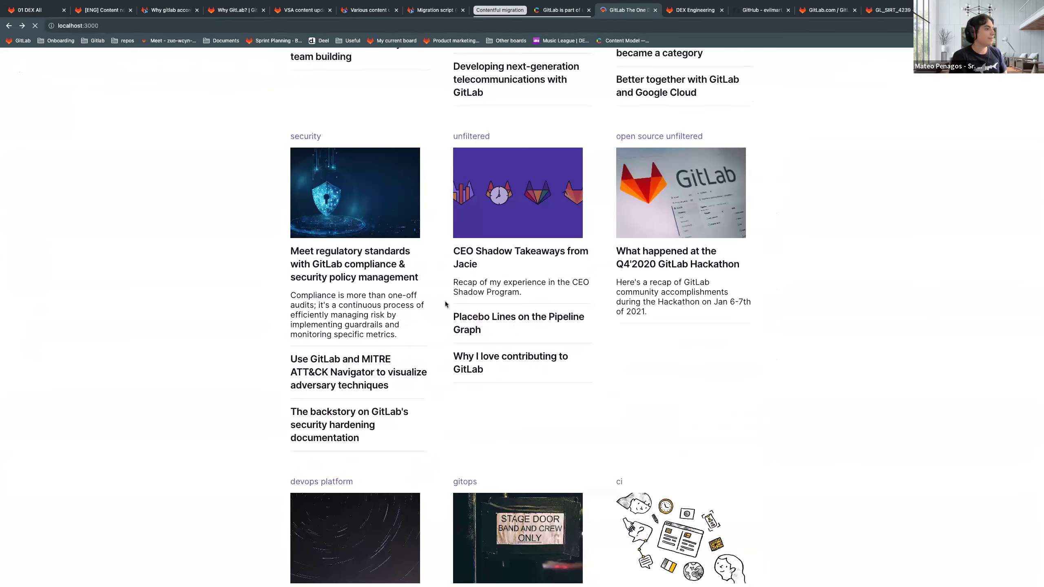
pyautogui.scroll(-10, 444, 299)
pyautogui.scroll(-9, 474, 303)
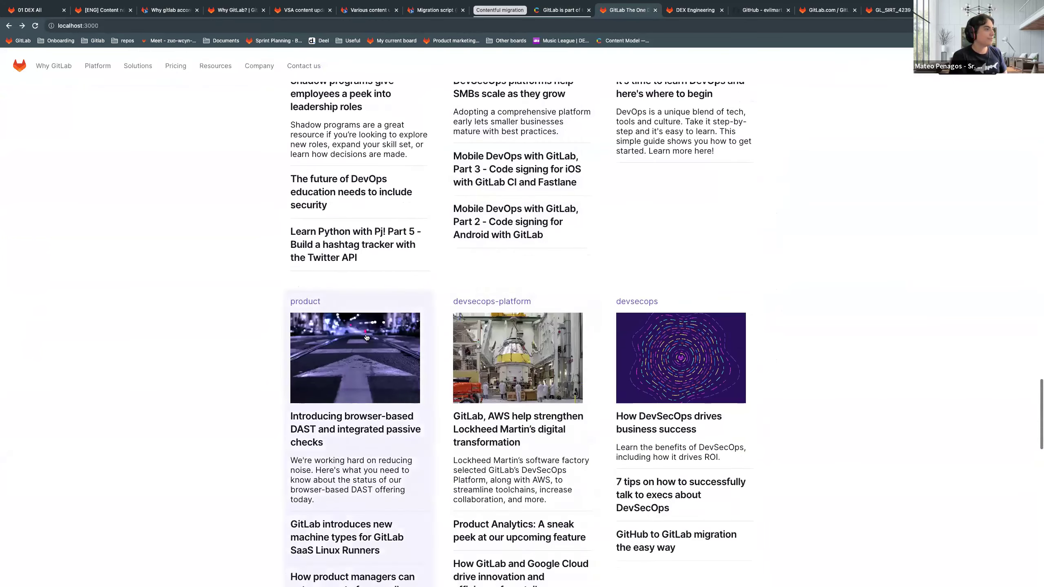
pyautogui.click(370, 341)
# Step: Open the Lockheed Martin article and read down to its related posts
pyautogui.scroll(-20, 552, 322)
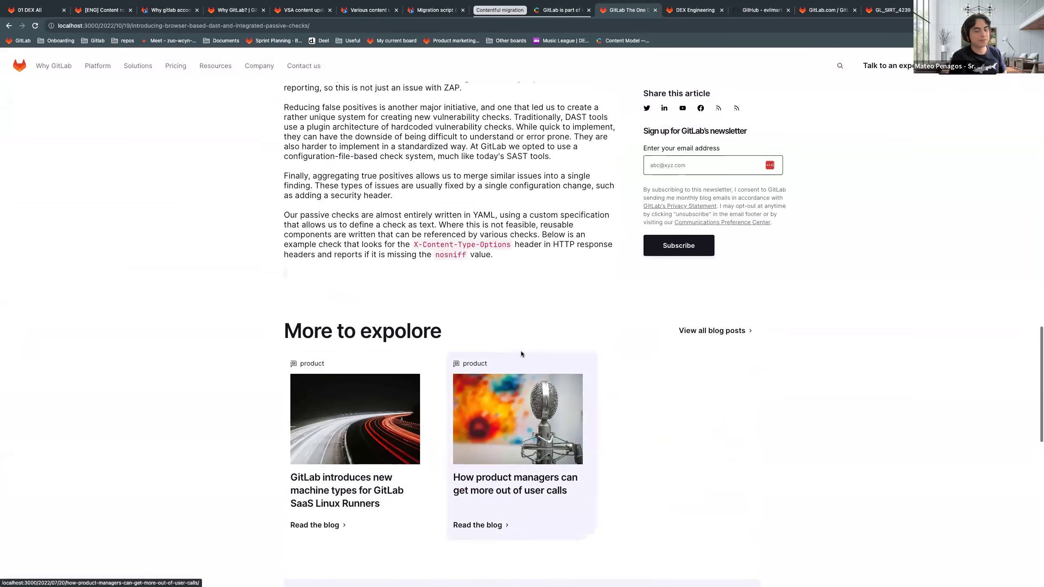
pyautogui.scroll(2, 520, 354)
pyautogui.hscroll(-5, 458, 331)
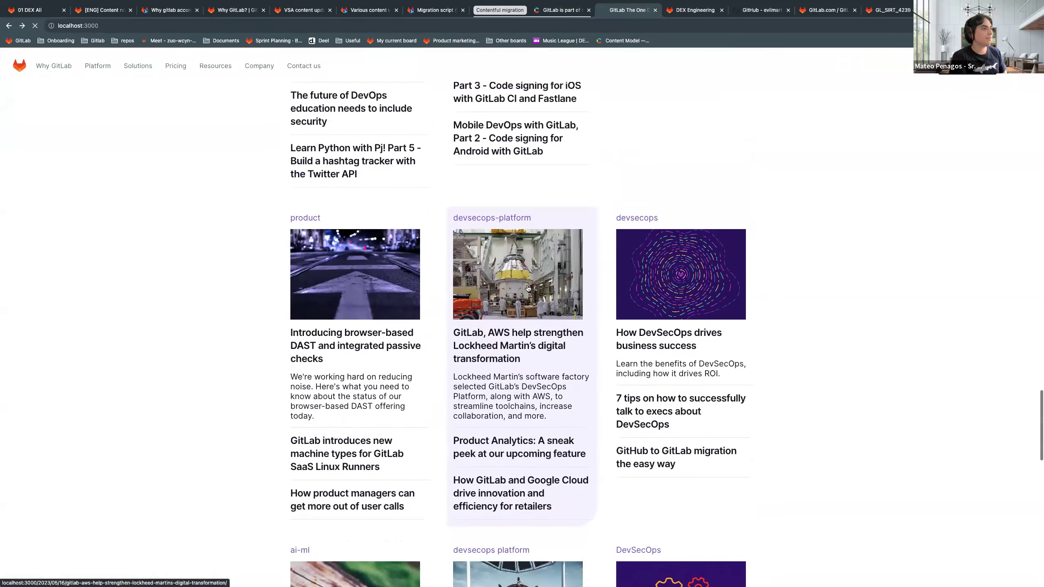
pyautogui.click(543, 361)
pyautogui.scroll(-20, 567, 352)
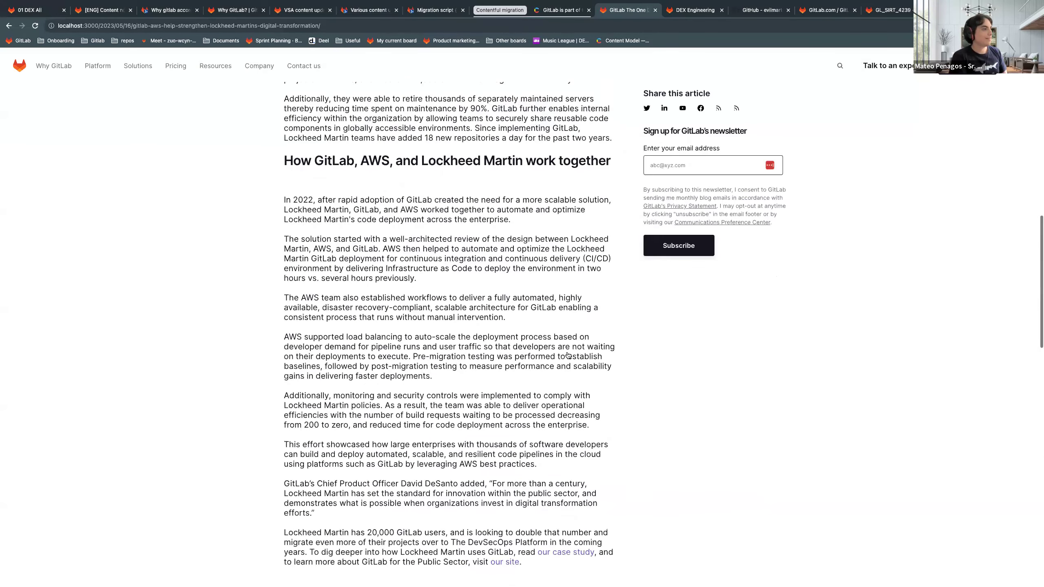
pyautogui.scroll(3, 482, 354)
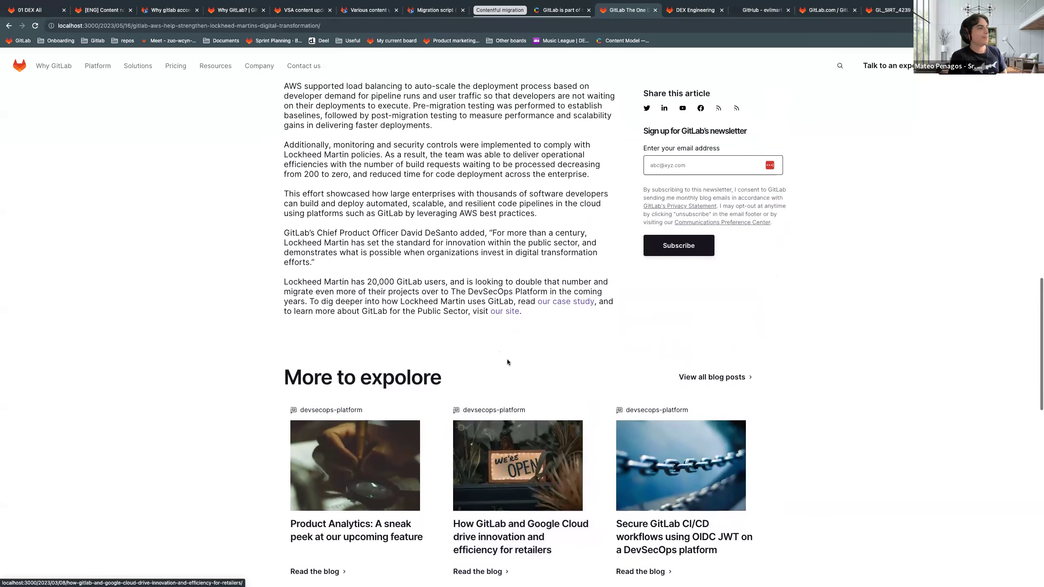
# Step: Review the migration.js, publishAllDraft.js and updateSlugs.js changes in the Migration script merge request
pyautogui.click(434, 9)
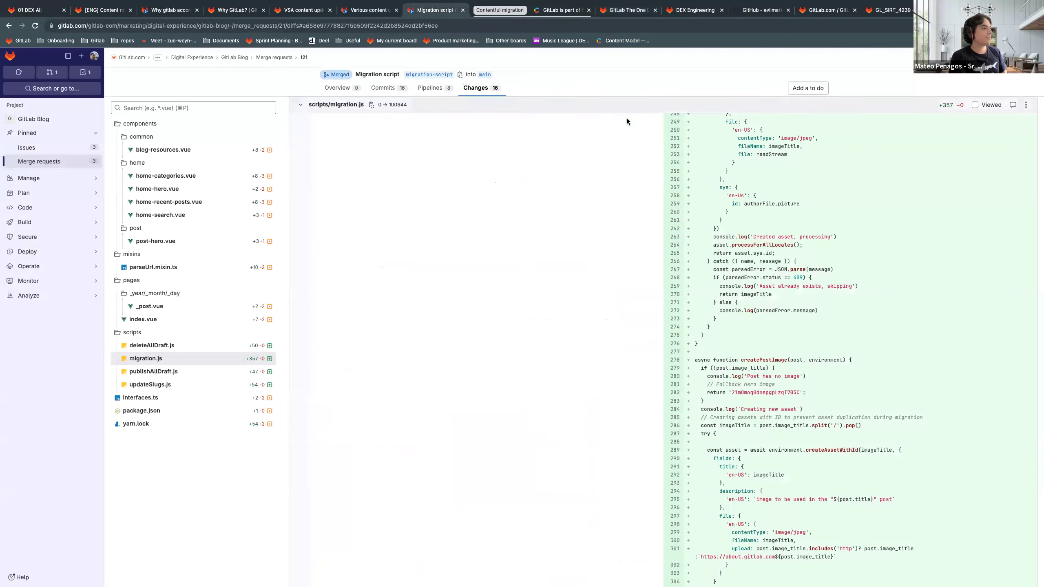
pyautogui.scroll(5, 825, 355)
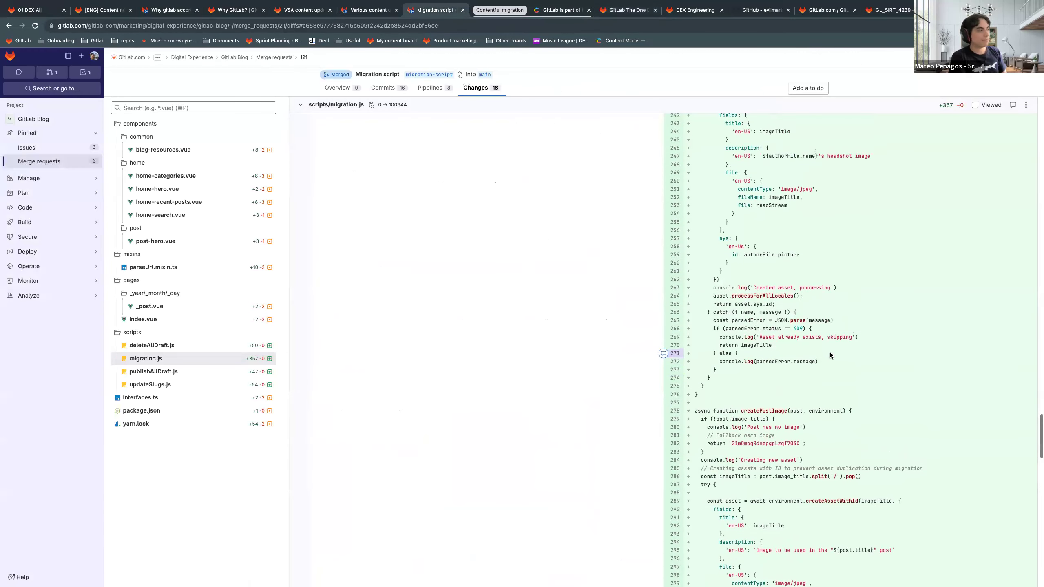
pyautogui.scroll(-1, 835, 356)
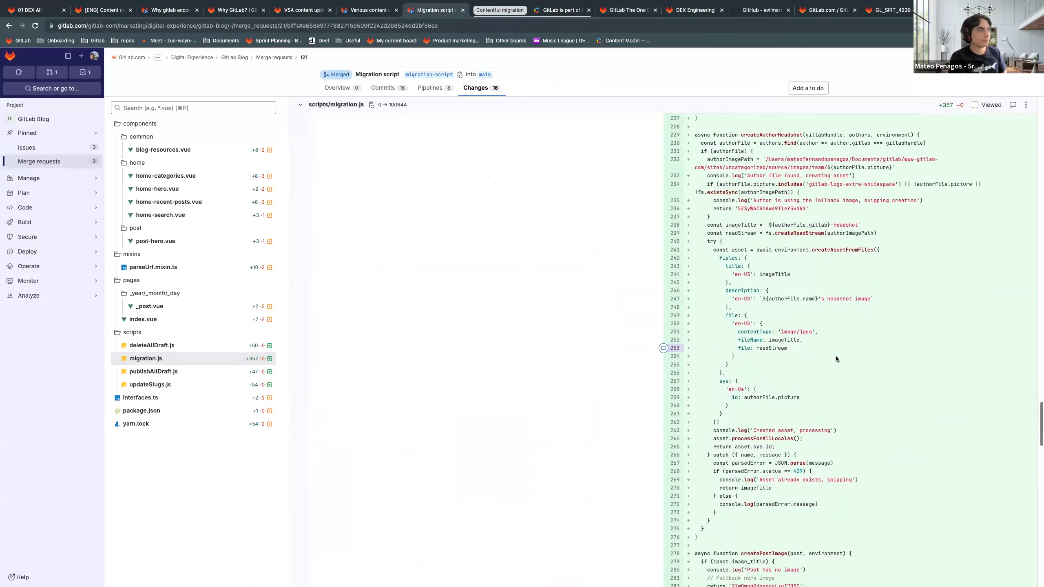
pyautogui.click(171, 372)
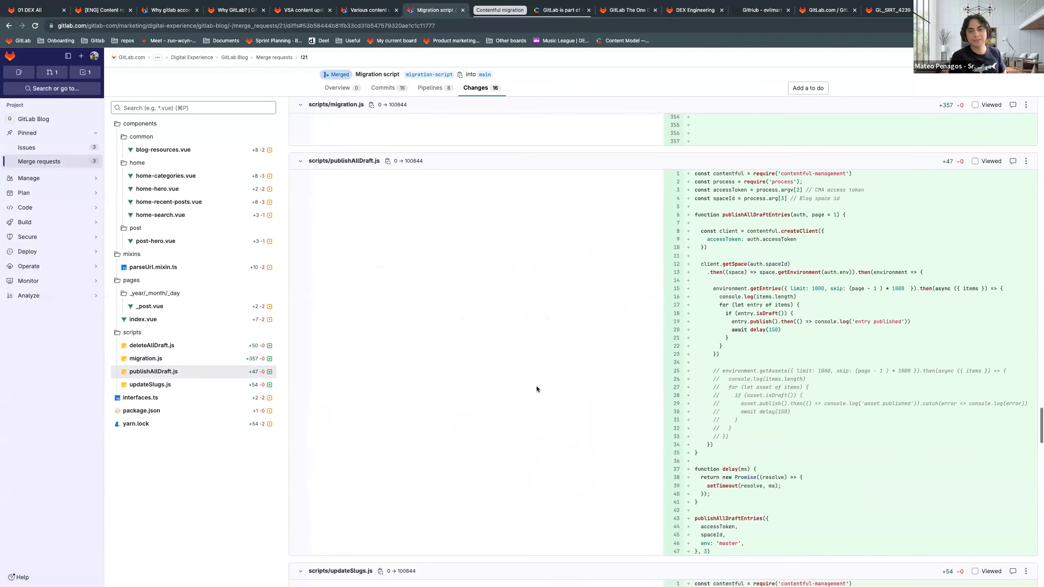
pyautogui.click(179, 384)
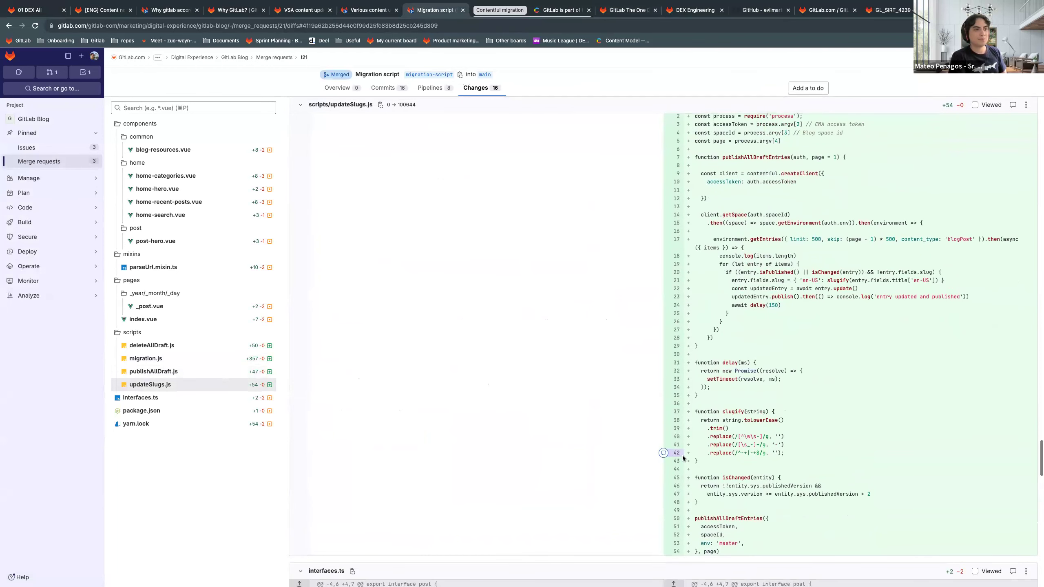
pyautogui.scroll(1, 681, 455)
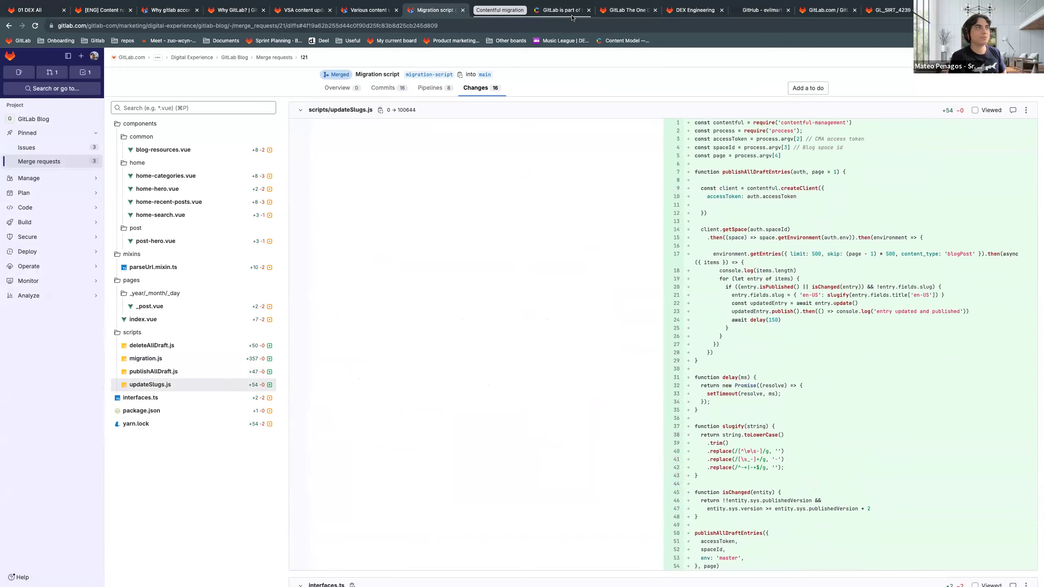
# Step: Revisit the Contentful entry and Lockheed Martin article, then show the DEX Engineering issue board
pyautogui.click(615, 13)
pyautogui.click(561, 10)
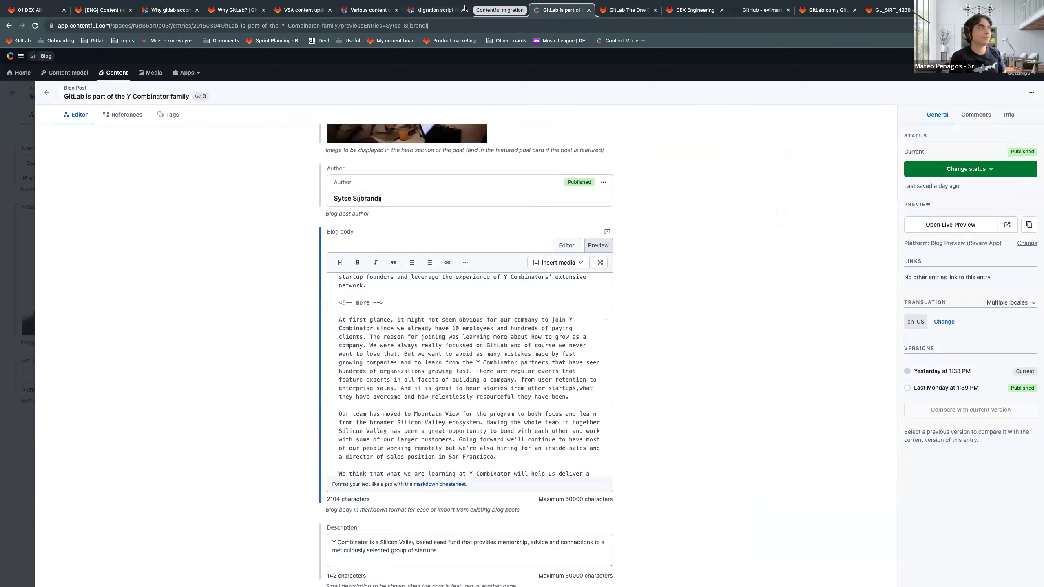
pyautogui.click(612, 11)
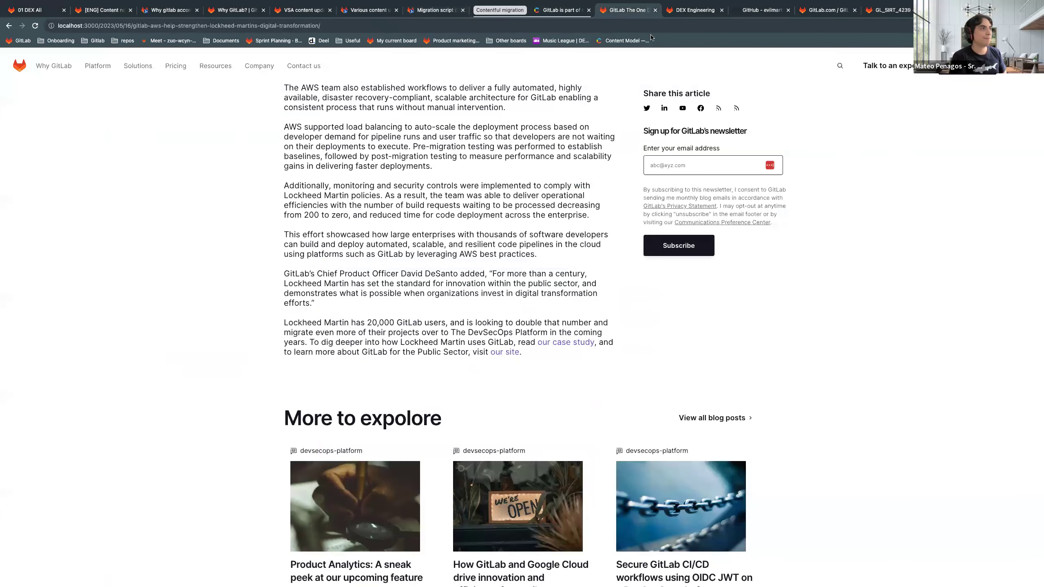
pyautogui.click(689, 12)
pyautogui.hscroll(3, 711, 173)
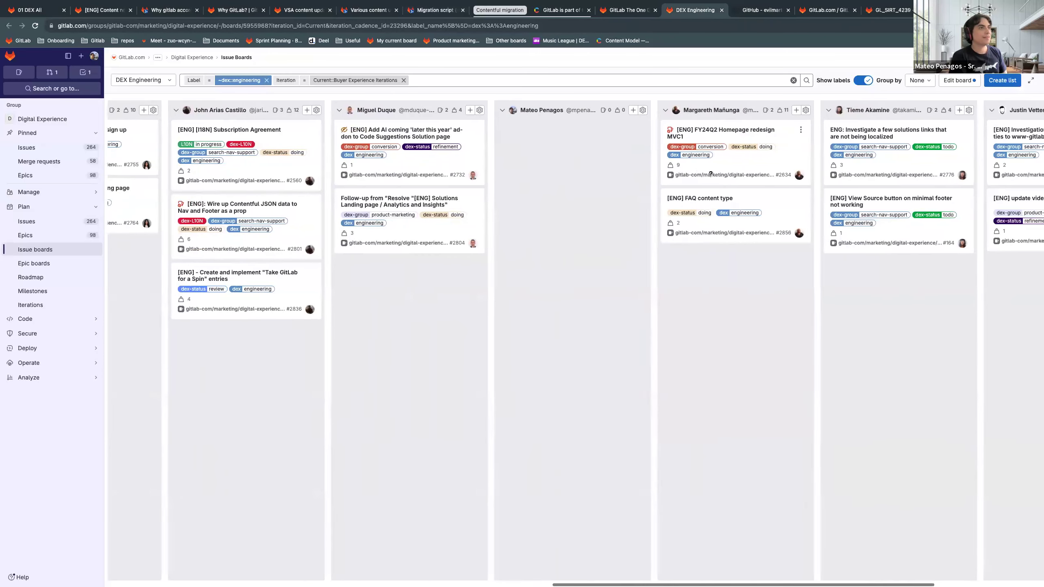
pyautogui.hscroll(-1, 668, 170)
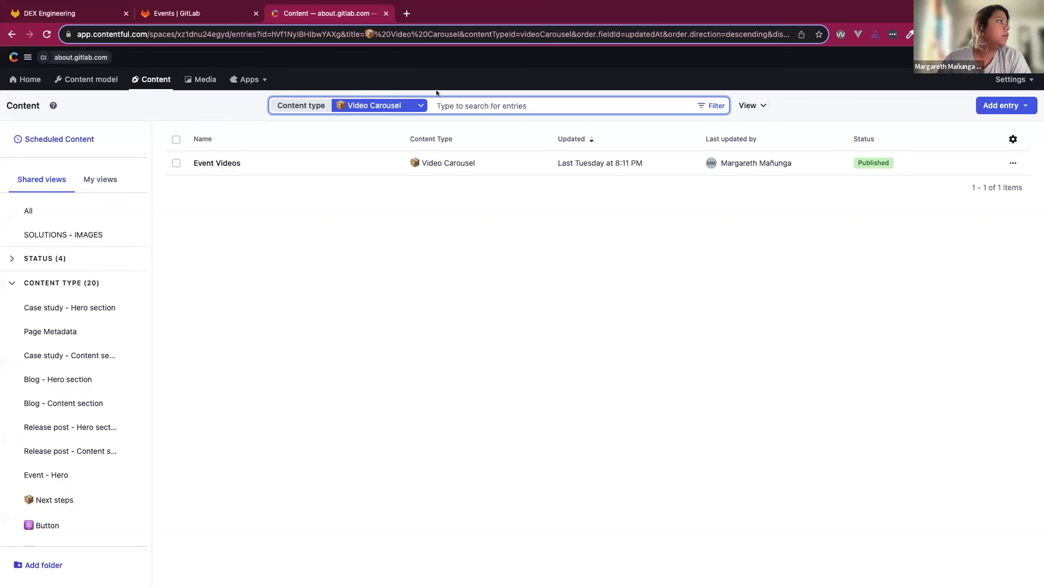
# Step: Append 'Carousel' to the Event Videos header, publish it, and check the local events page
pyautogui.click(327, 166)
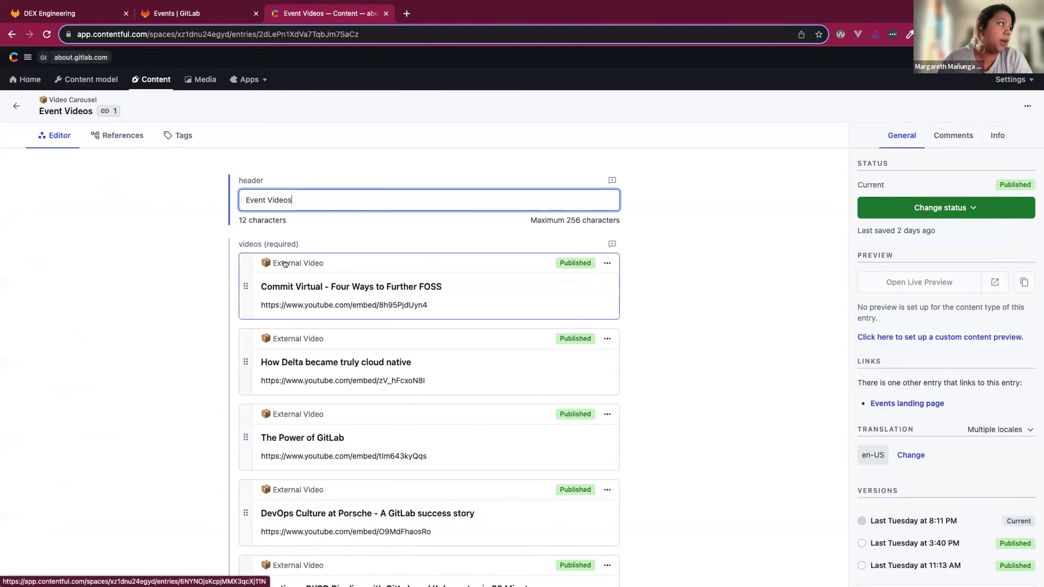
pyautogui.scroll(-1, 290, 272)
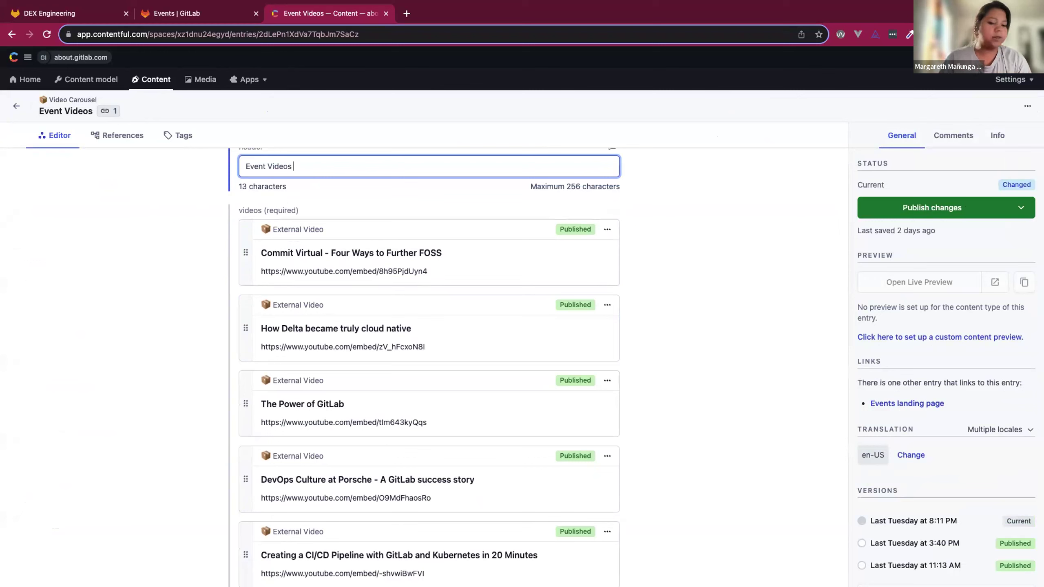
pyautogui.write('Caro')
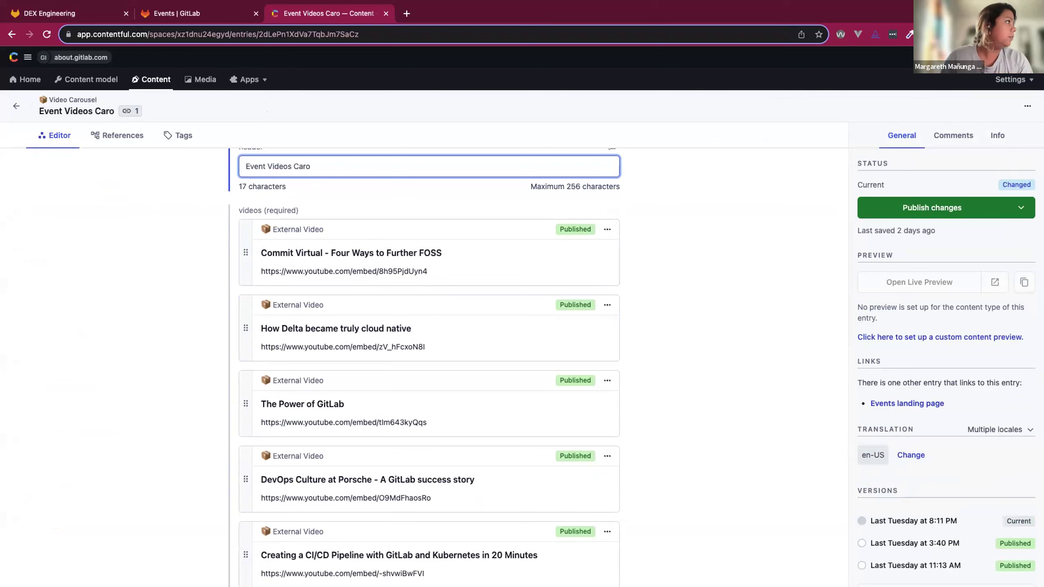
pyautogui.write('usel')
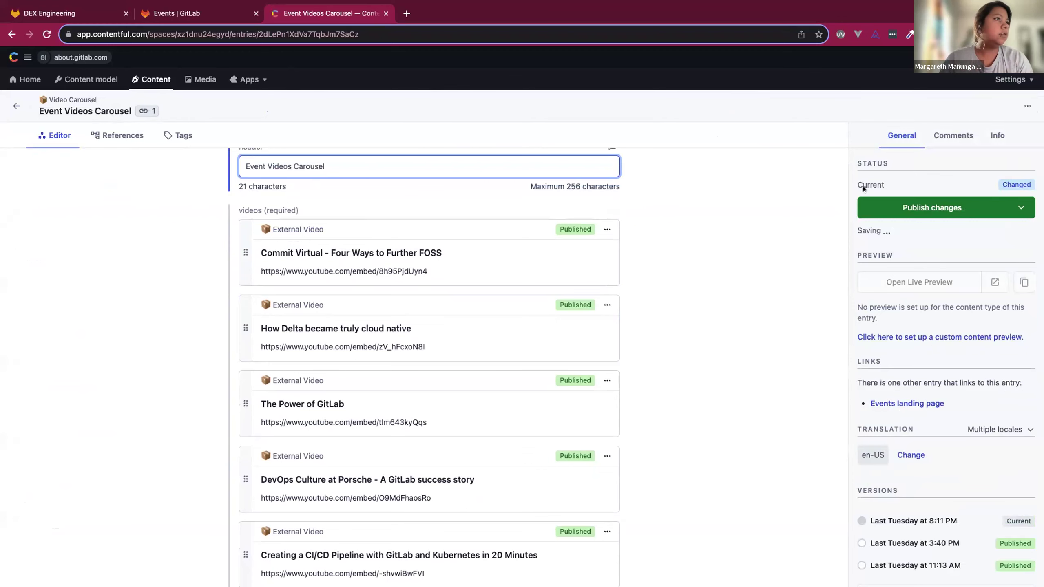
pyautogui.click(903, 208)
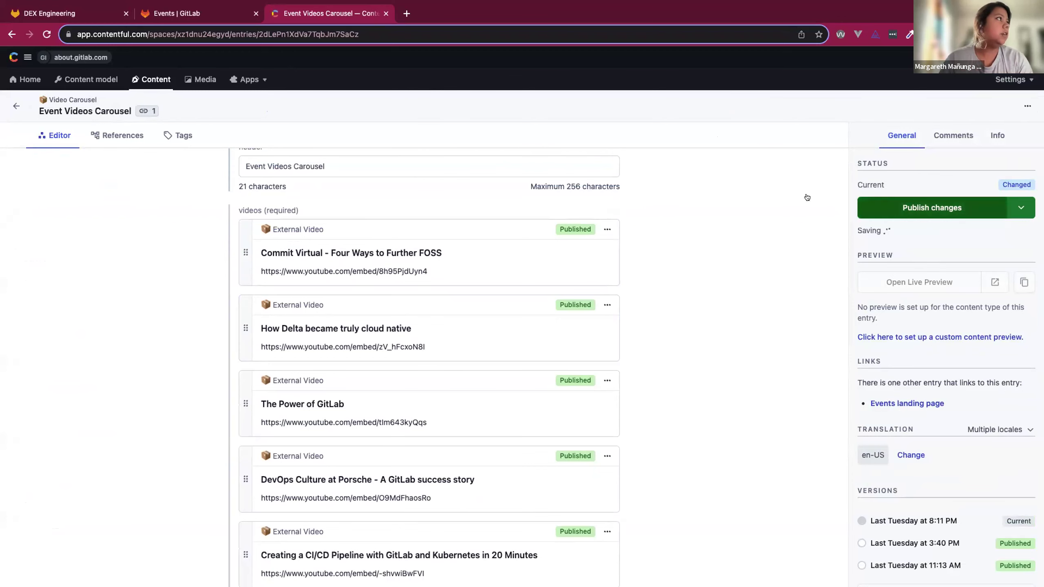
pyautogui.click(188, 13)
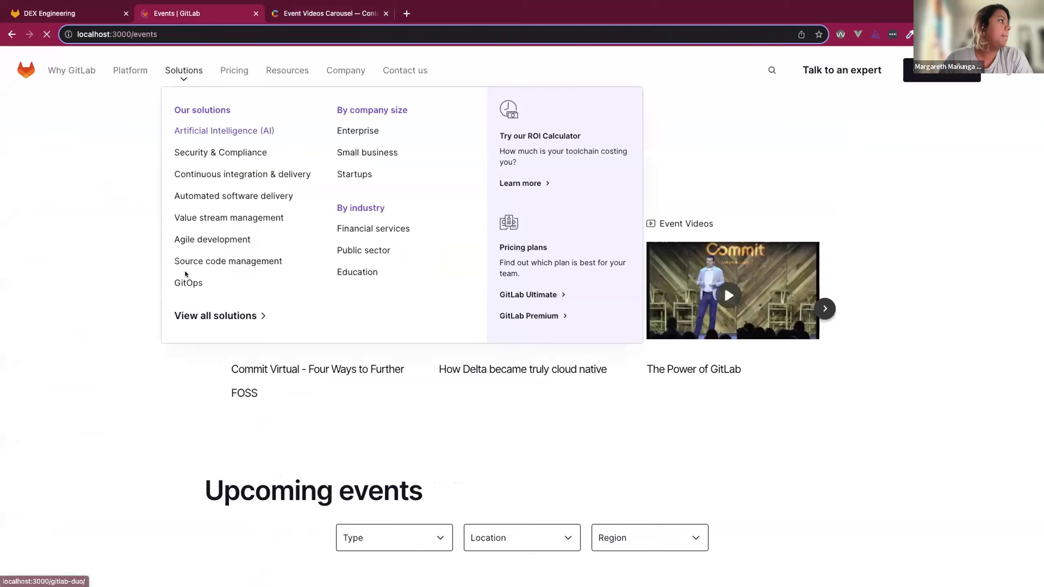
# Step: Confirm the carousel on the events page, then open the GitLab Product Keynote at Commit SF entry
pyautogui.scroll(-5, 403, 249)
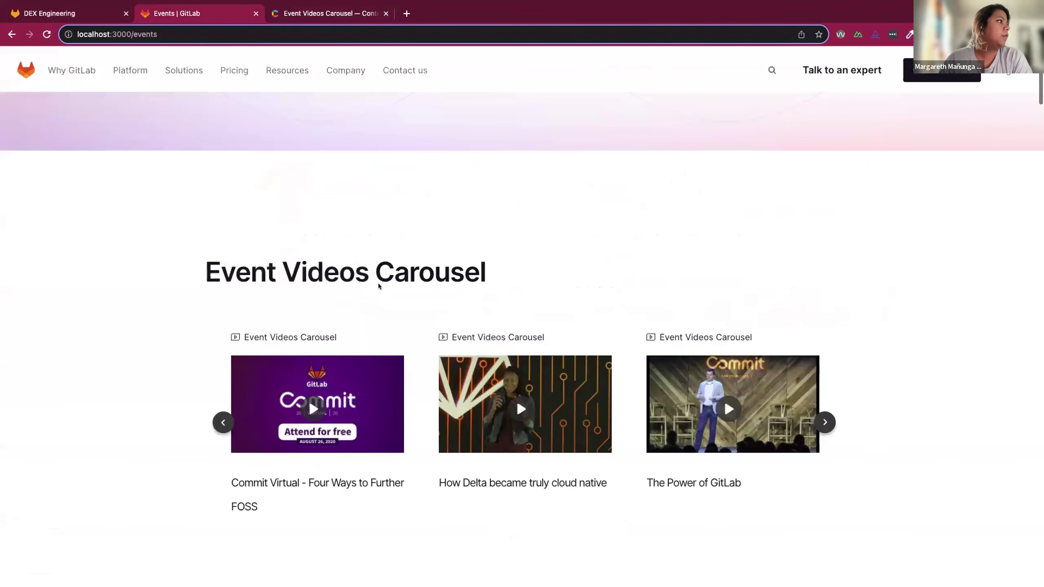
pyautogui.click(341, 15)
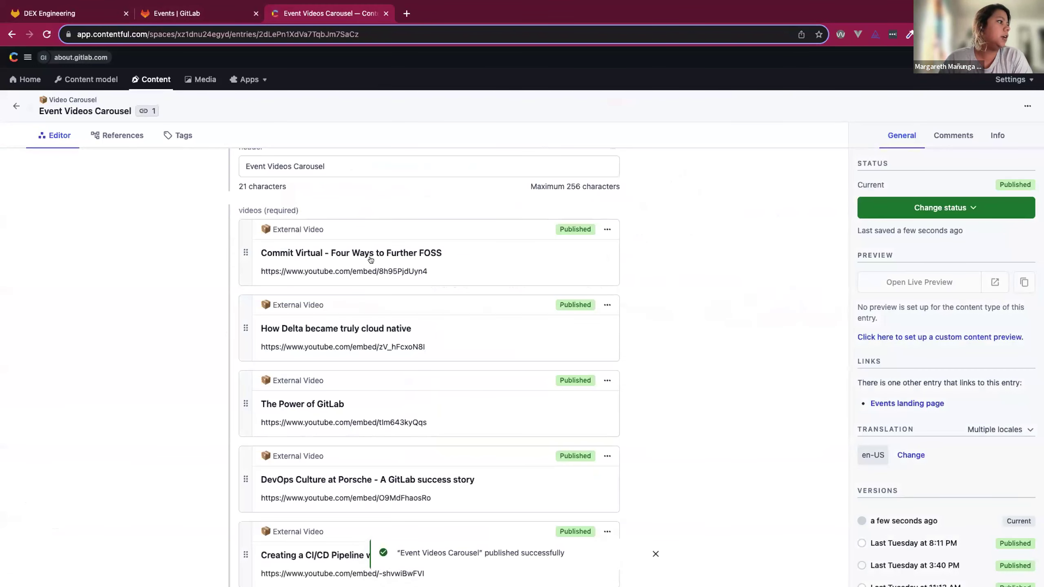
pyautogui.scroll(-5, 368, 259)
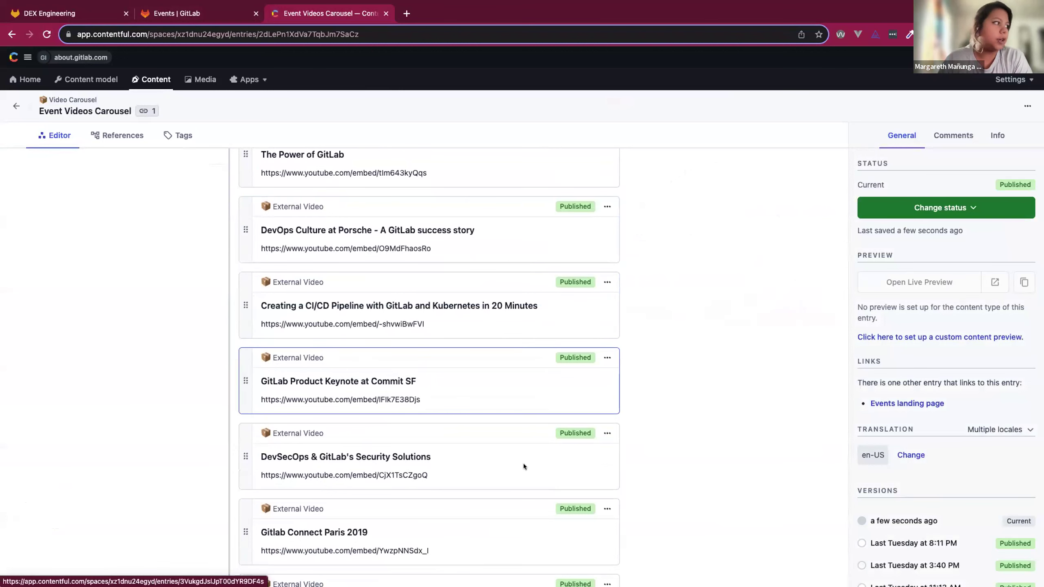
pyautogui.click(364, 389)
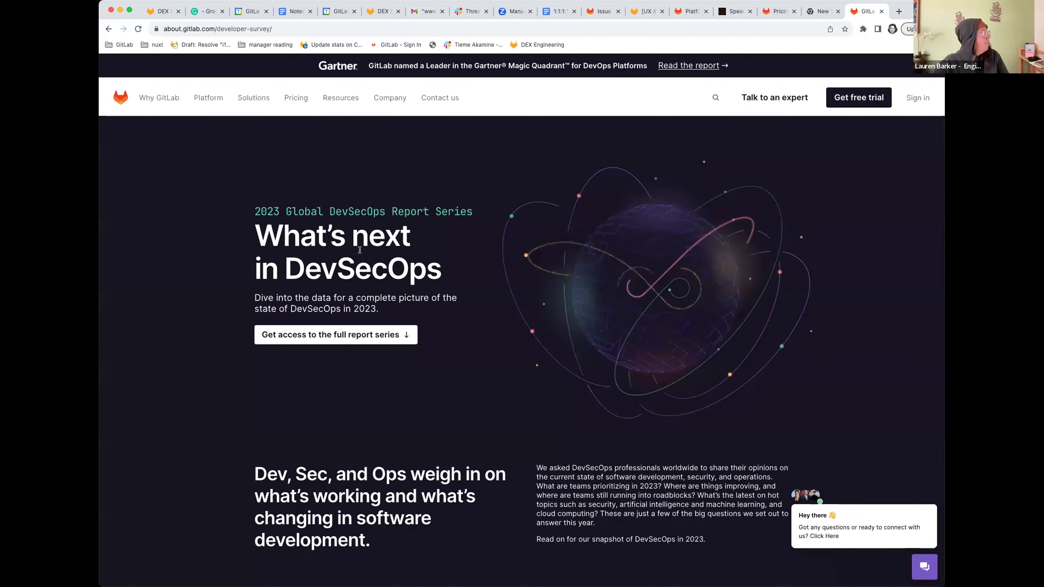
# Step: Show Report 3's Artificial Intelligence tab on the survey page and scroll its highlights
pyautogui.scroll(-5, 368, 225)
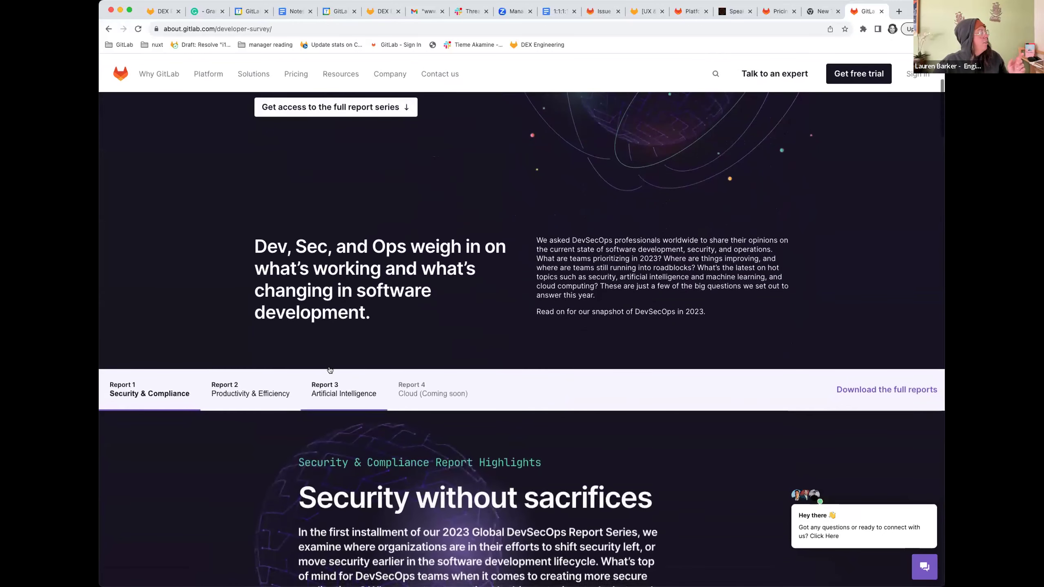
pyautogui.click(325, 384)
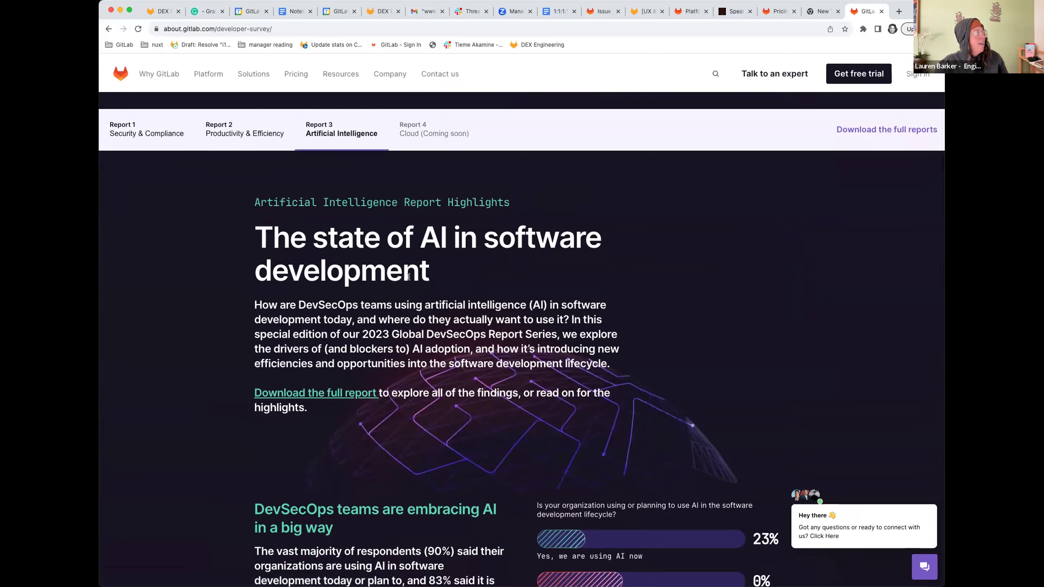
pyautogui.scroll(-12, 408, 277)
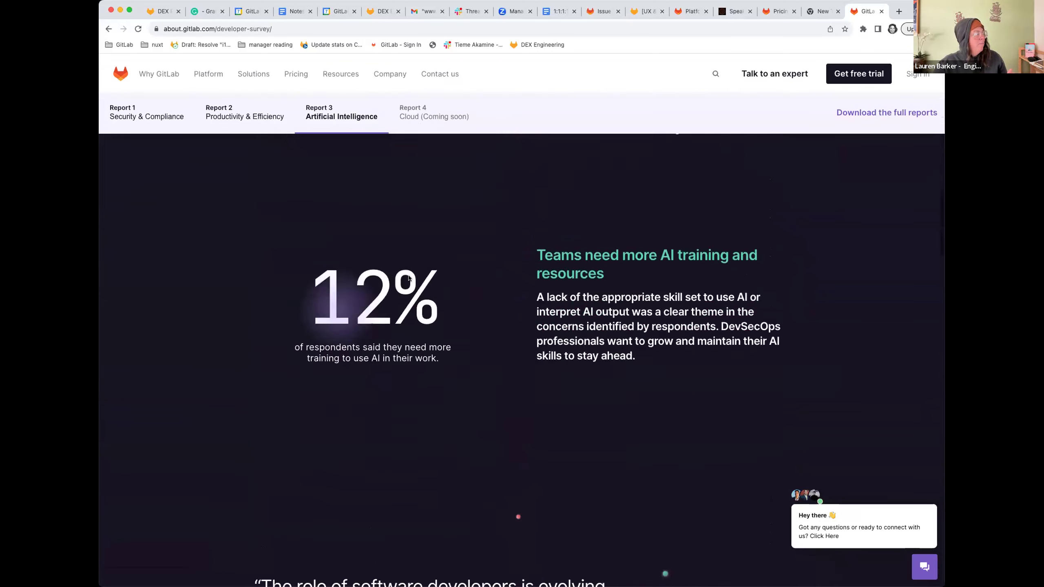
pyautogui.scroll(-15, 409, 279)
pyautogui.scroll(4, 409, 279)
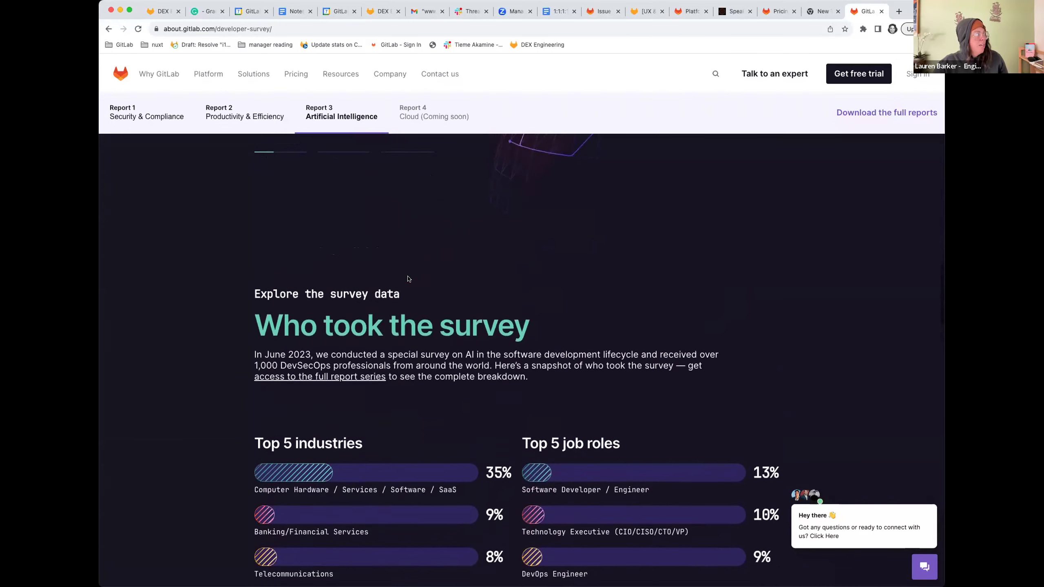
pyautogui.scroll(8, 408, 279)
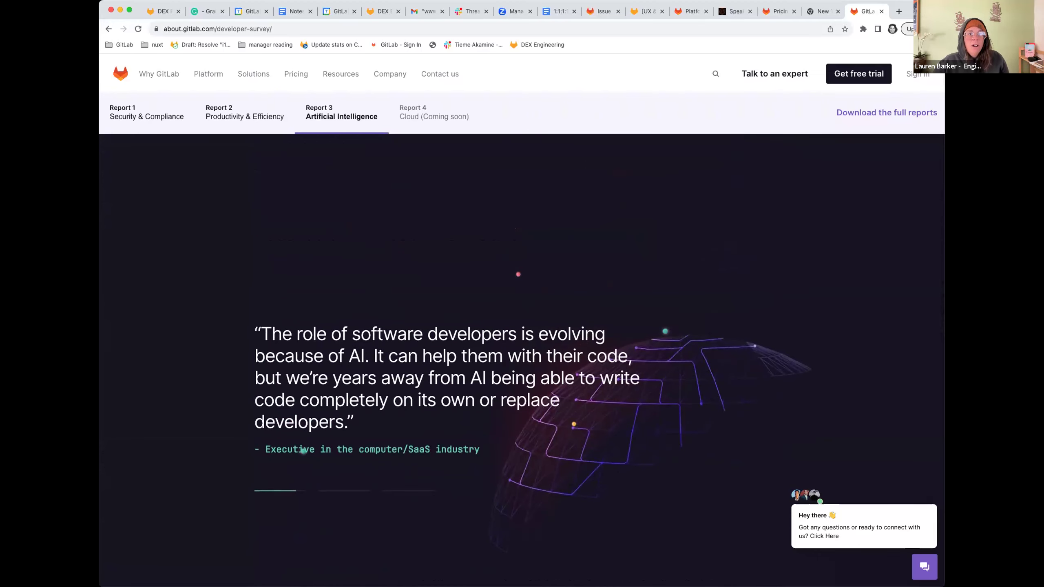